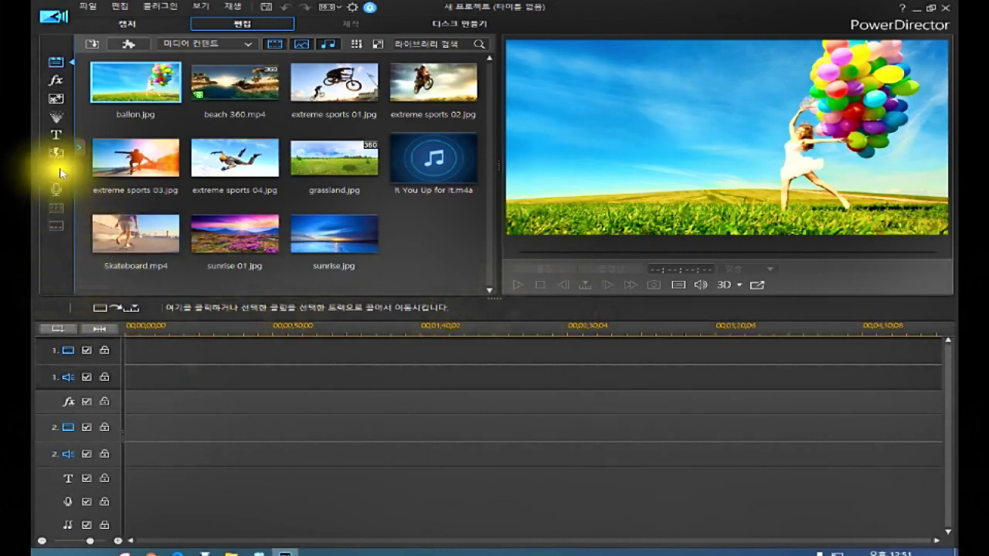
# - Show all content in the PiP object library and the particle library to view their free template entries
pyautogui.click(56, 99)
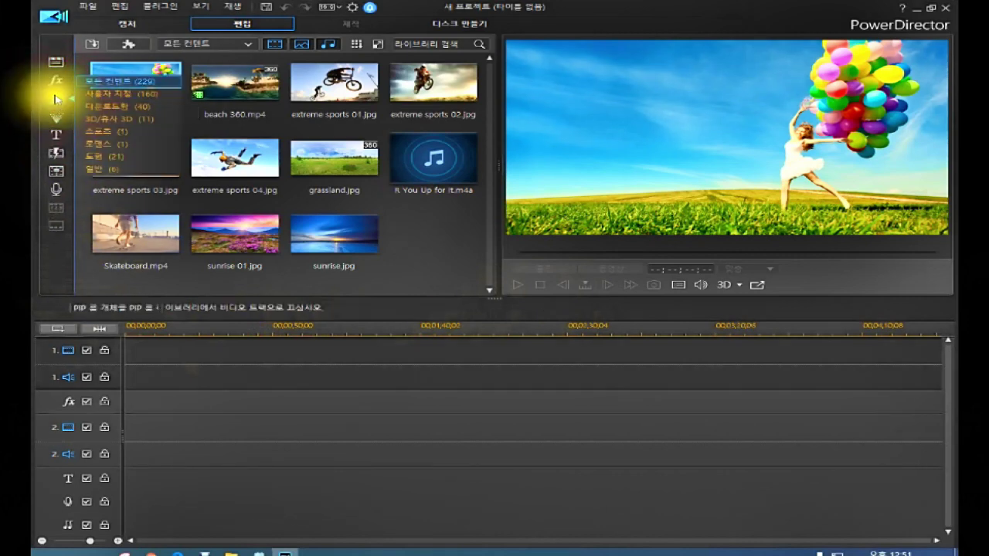
pyautogui.click(96, 94)
pyautogui.click(108, 82)
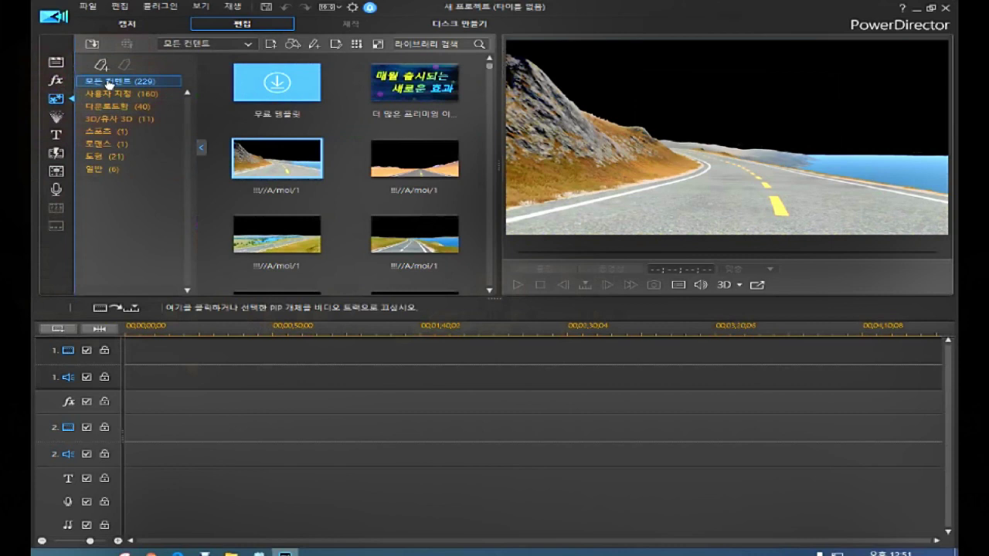
pyautogui.click(294, 98)
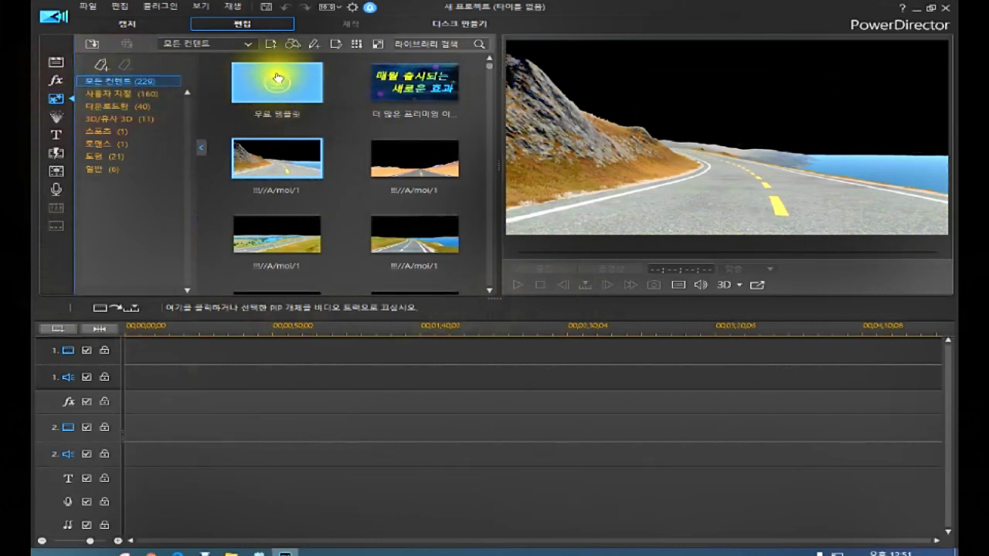
pyautogui.click(57, 119)
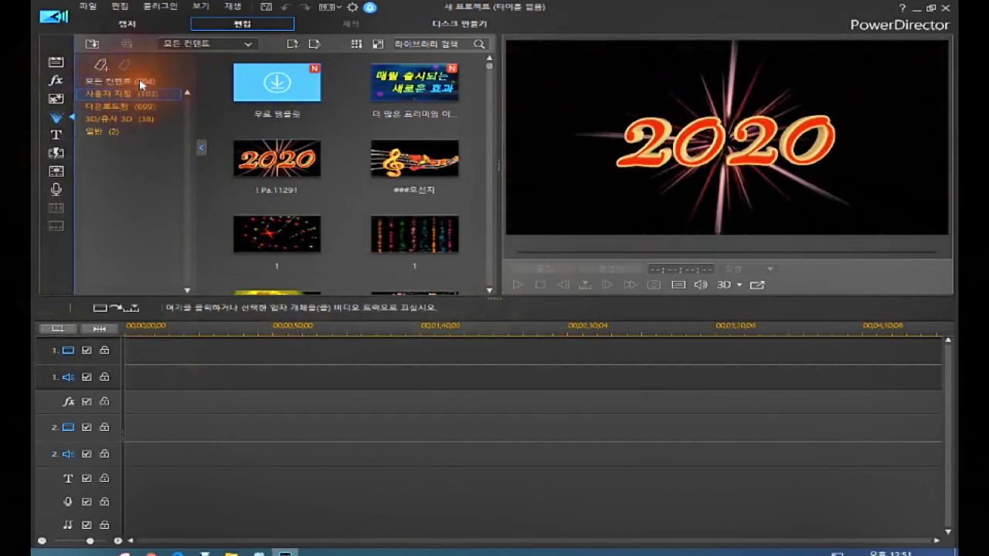
pyautogui.click(234, 90)
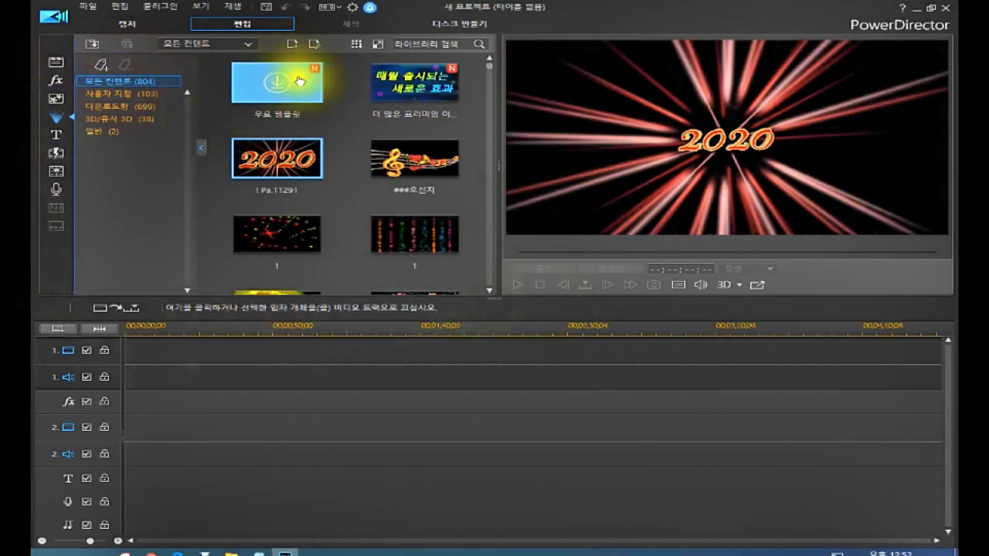
# - Show all content in the transition library and open its free templates page on DirectorZone
pyautogui.click(57, 155)
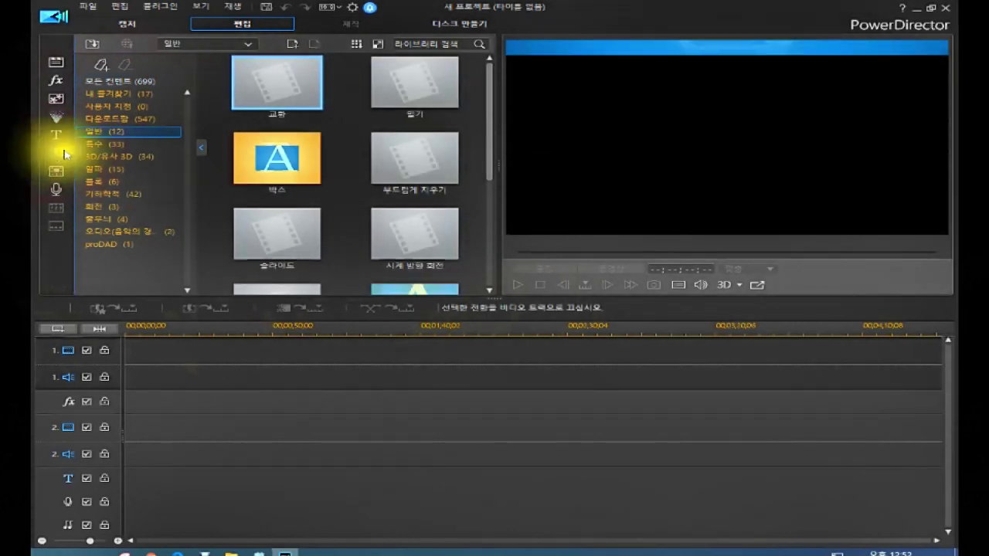
pyautogui.click(122, 82)
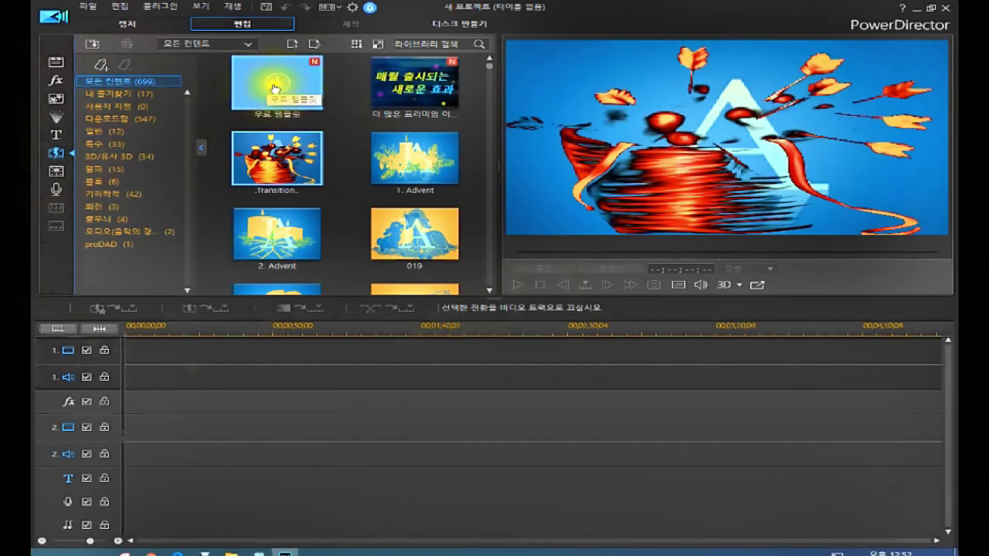
pyautogui.click(277, 84)
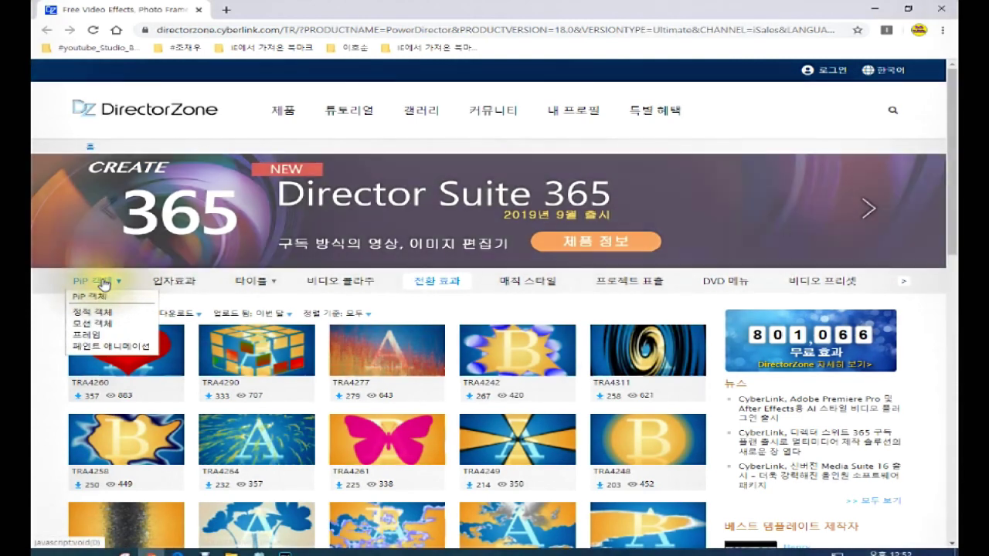
# - Browse the DirectorZone template categories, including PiP objects, particle effects, titles, transitions, magic styles and project templates
pyautogui.click(102, 283)
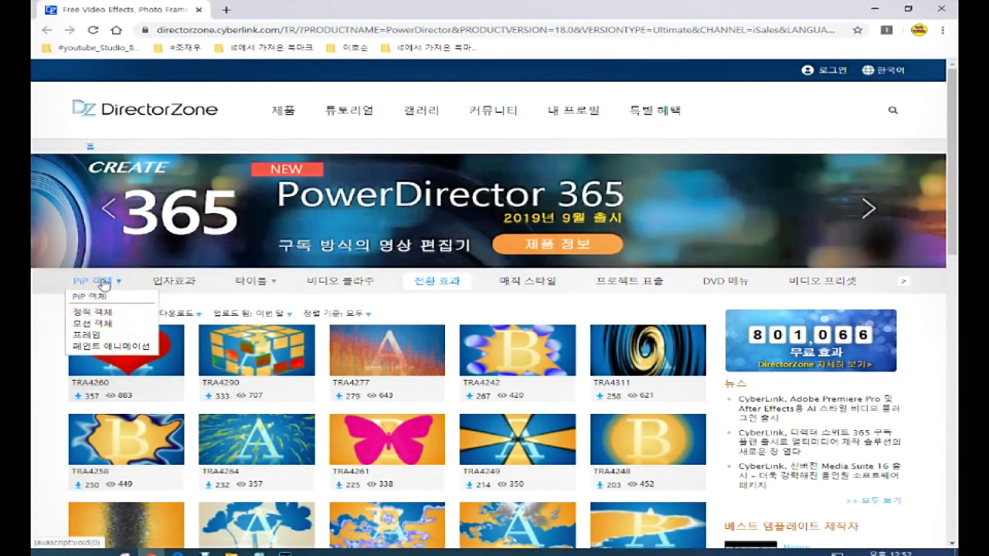
pyautogui.click(193, 283)
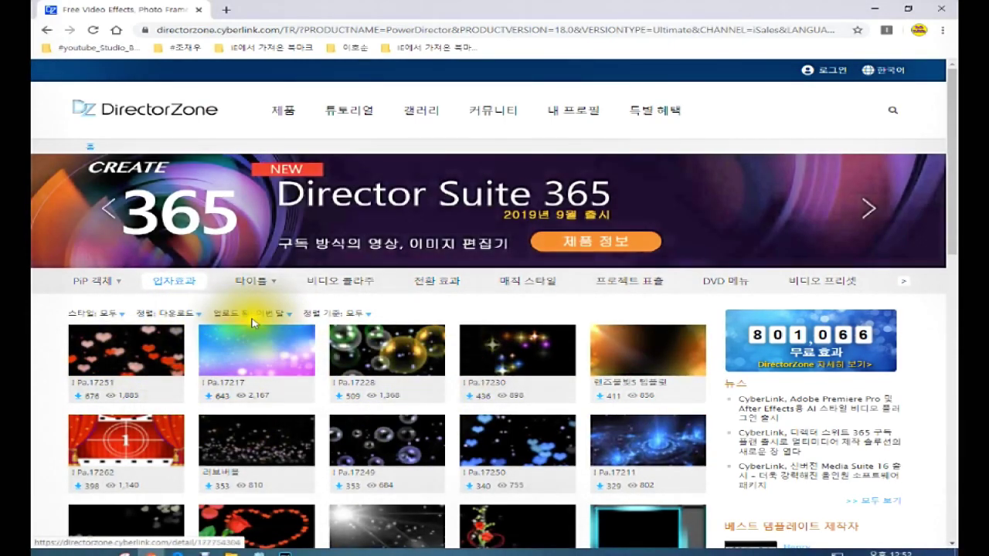
pyautogui.moveTo(277, 286)
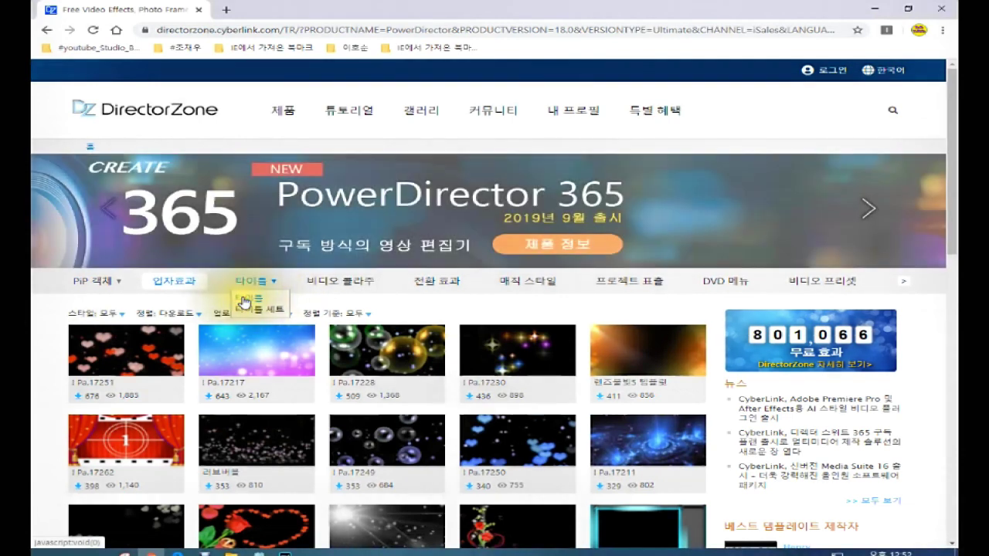
pyautogui.click(244, 301)
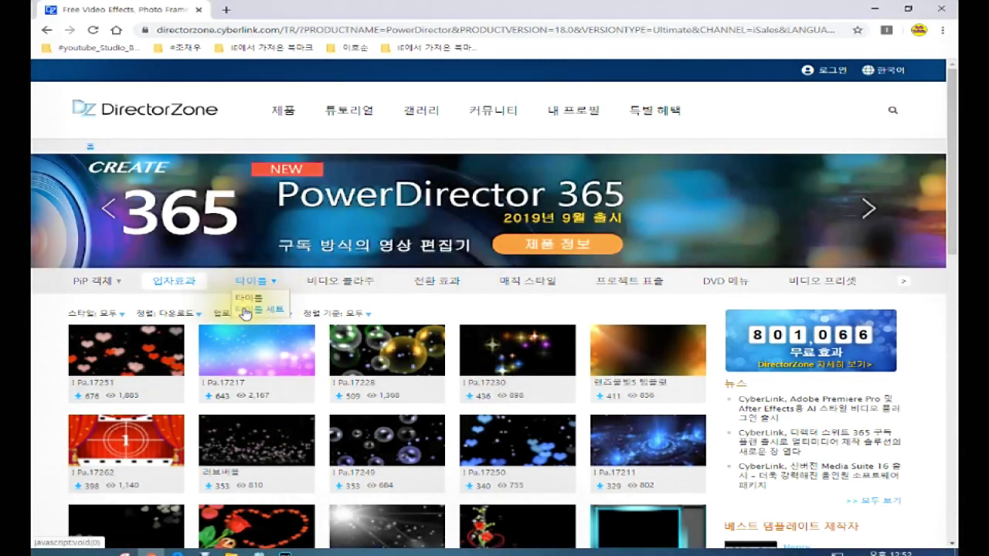
pyautogui.click(352, 284)
pyautogui.click(438, 284)
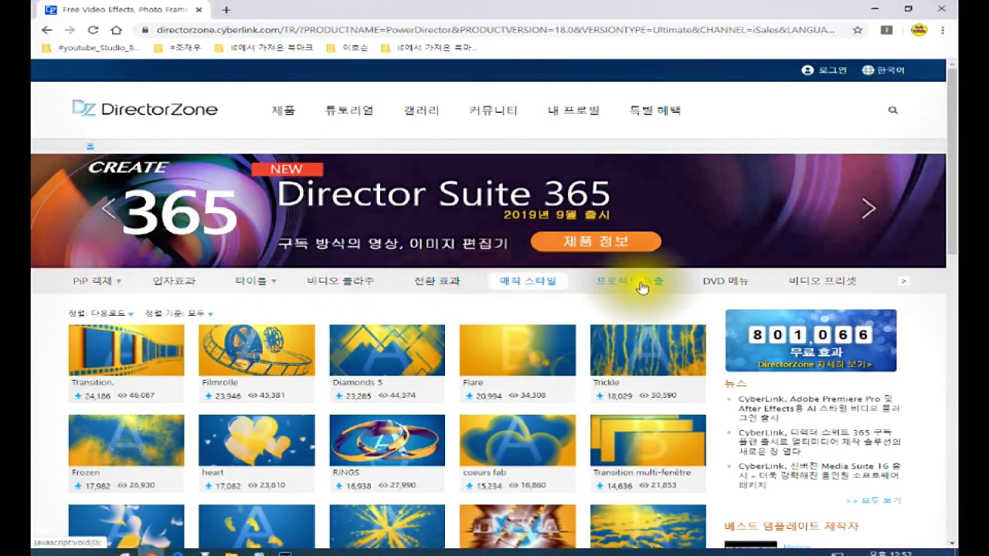
pyautogui.click(640, 282)
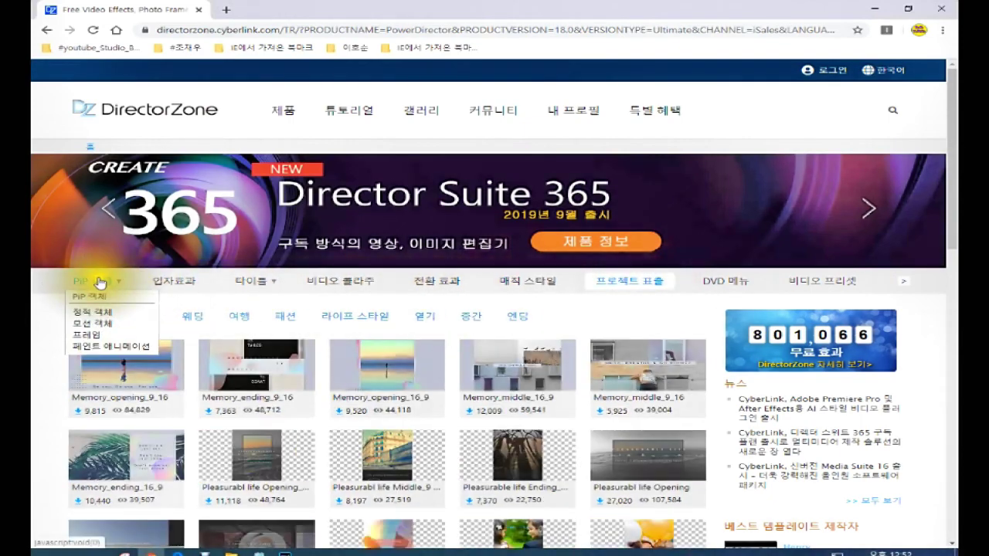
pyautogui.click(101, 283)
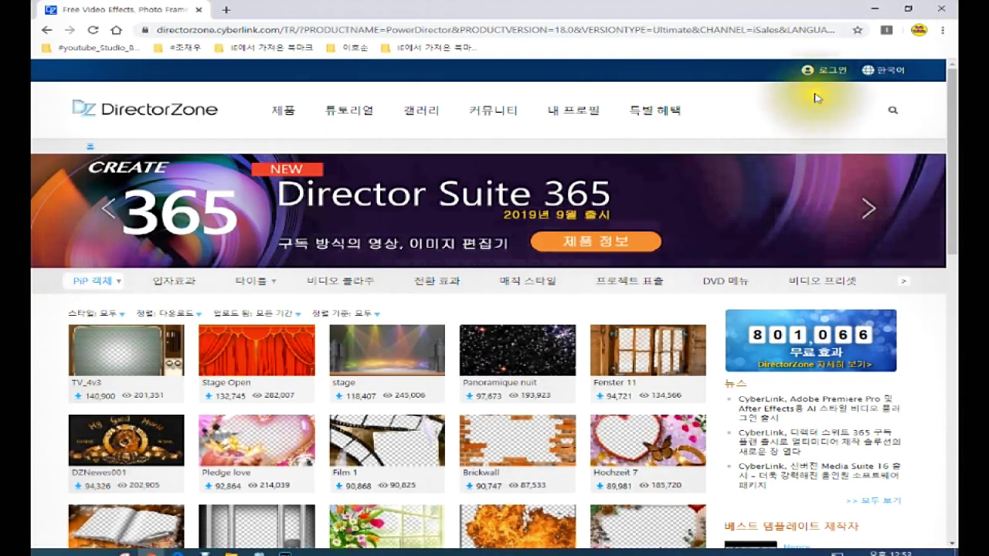
# - Open the DirectorZone login page and examine the e-mail and password fields
pyautogui.click(828, 71)
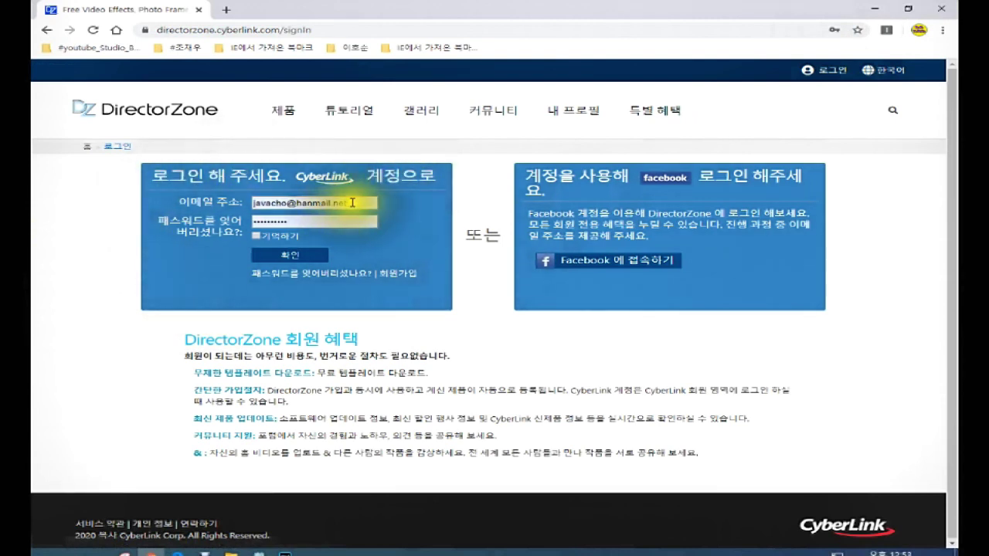
pyautogui.click(274, 201)
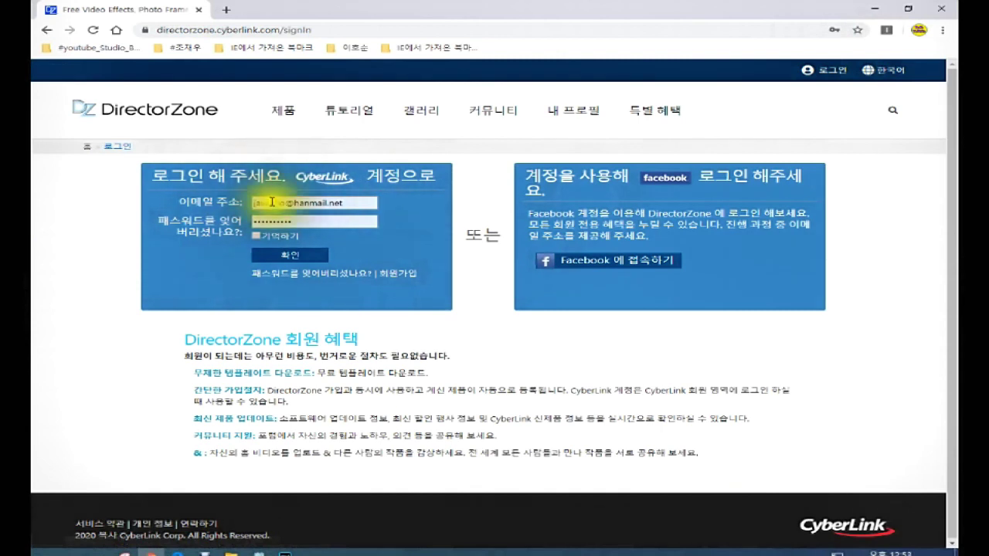
pyautogui.click(287, 218)
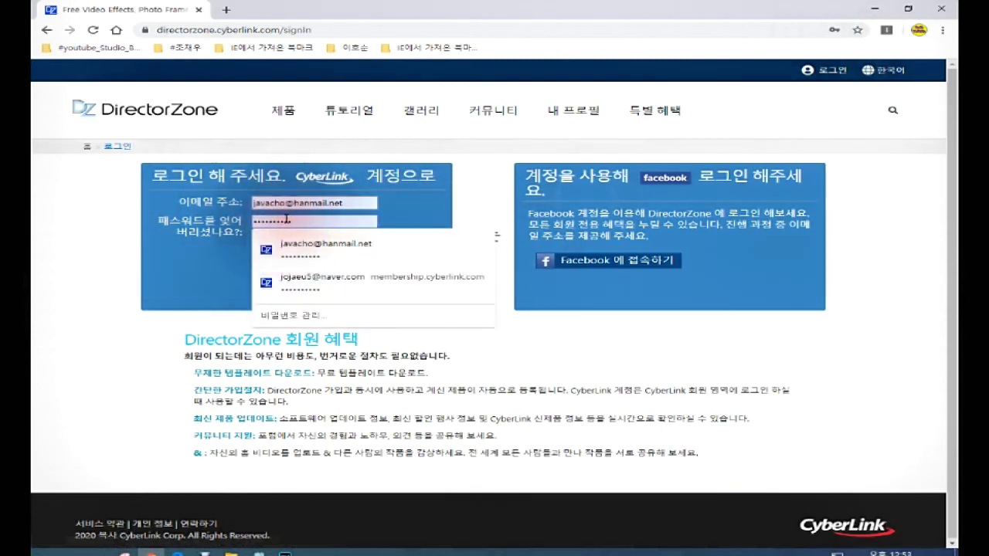
pyautogui.click(221, 249)
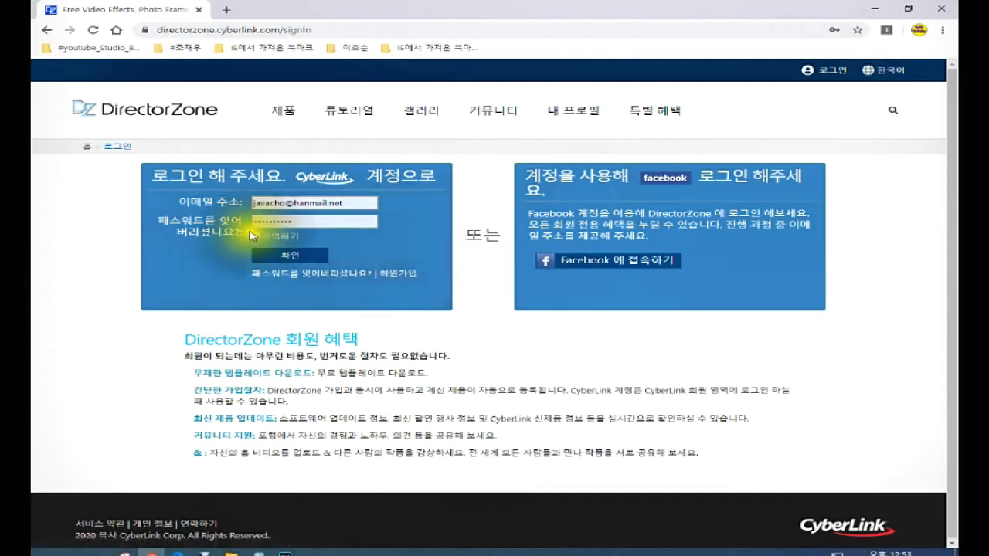
# - Open the DirectorZone membership sign-up page and compare the Facebook and DirectorZone account options
pyautogui.click(400, 277)
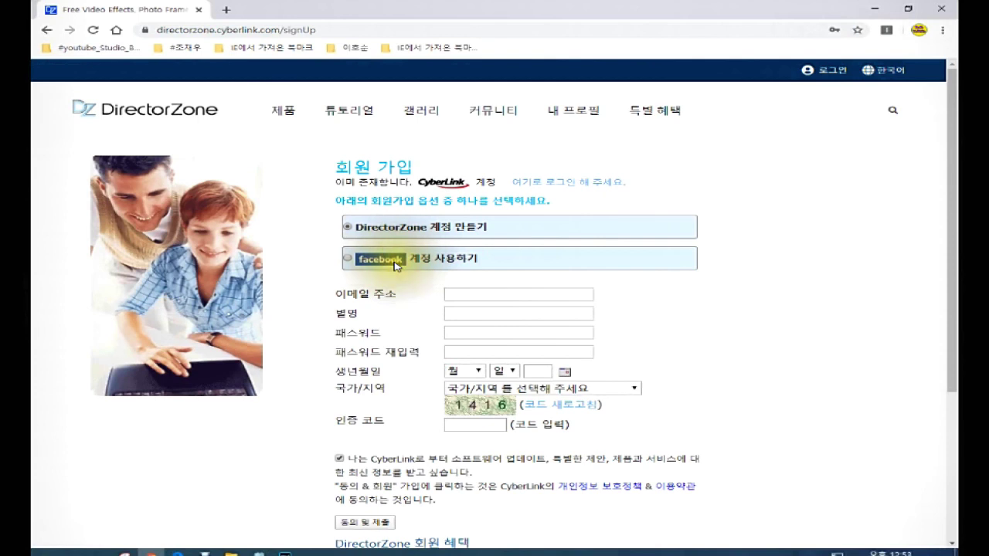
pyautogui.click(349, 260)
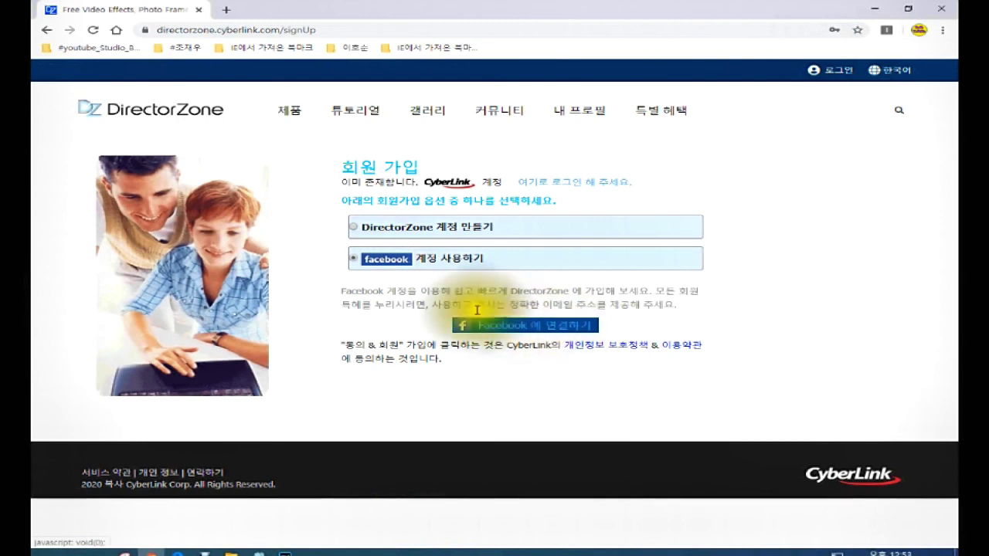
pyautogui.click(356, 227)
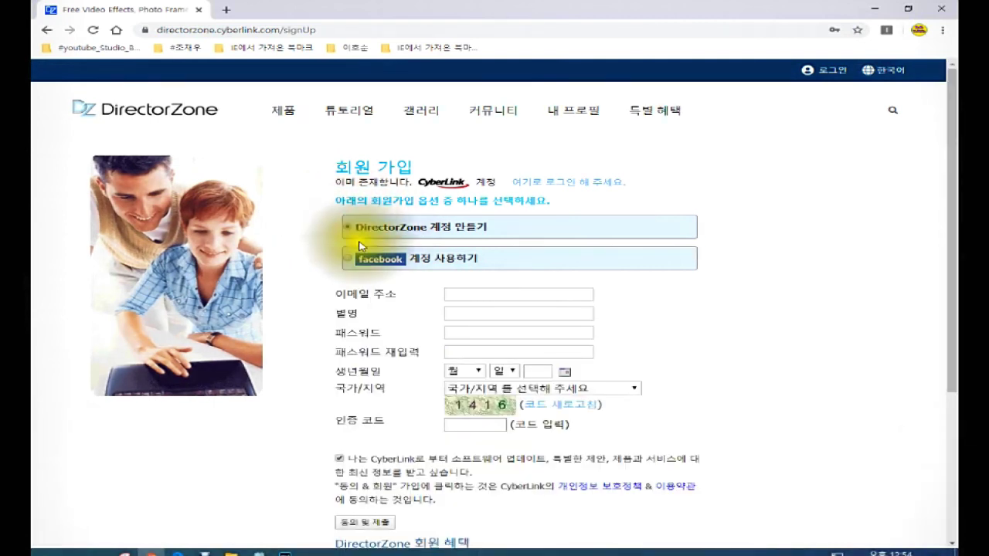
# - Examine the DirectorZone sign-up form's fields, consent terms and membership benefits without filling anything in
pyautogui.click(481, 294)
pyautogui.click(470, 312)
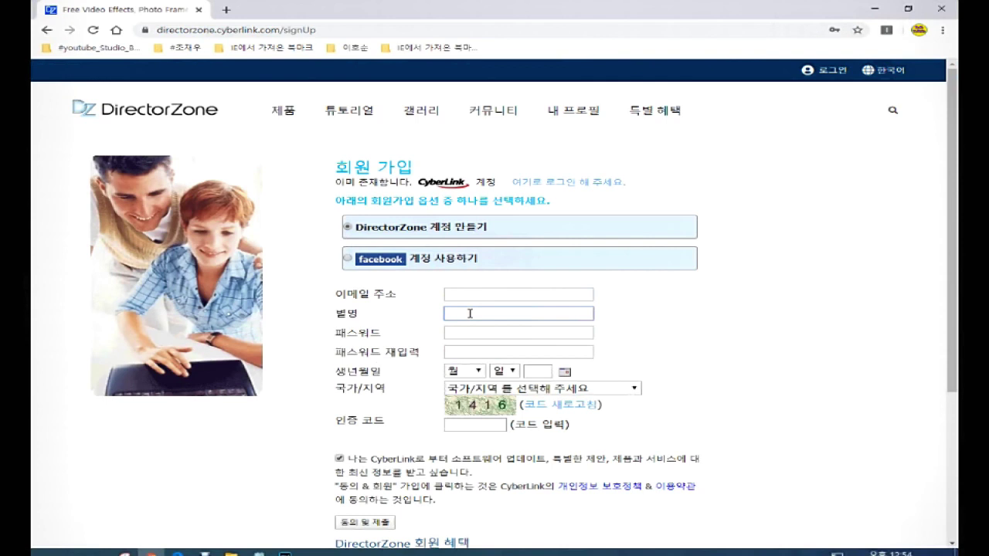
pyautogui.click(460, 352)
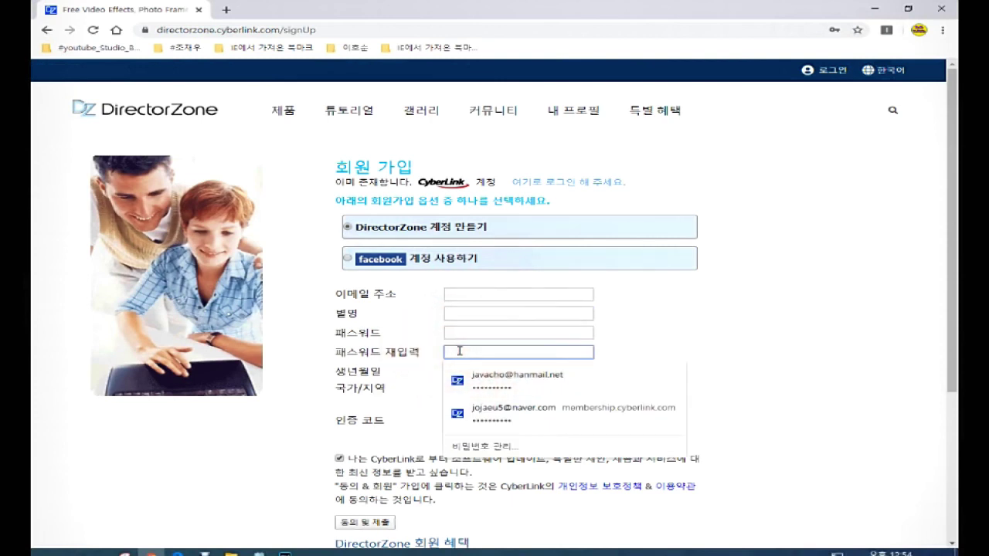
pyautogui.click(387, 396)
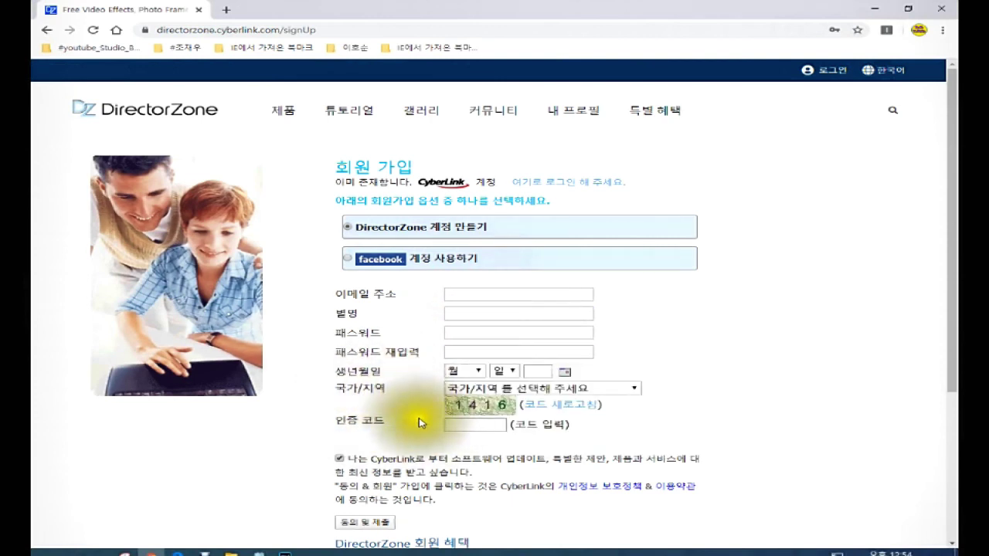
pyautogui.scroll(-3, 713, 459)
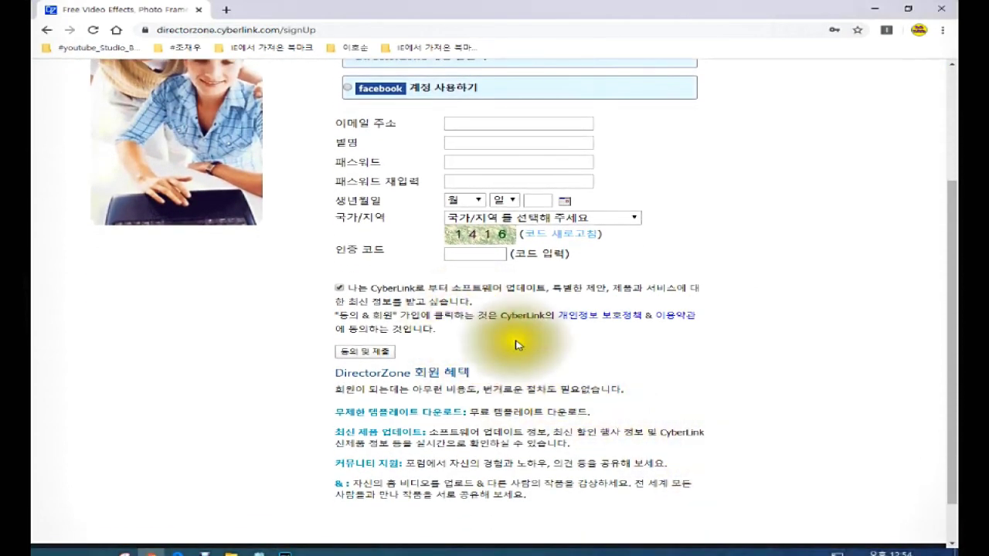
pyautogui.scroll(-2, 507, 349)
pyautogui.scroll(5, 512, 355)
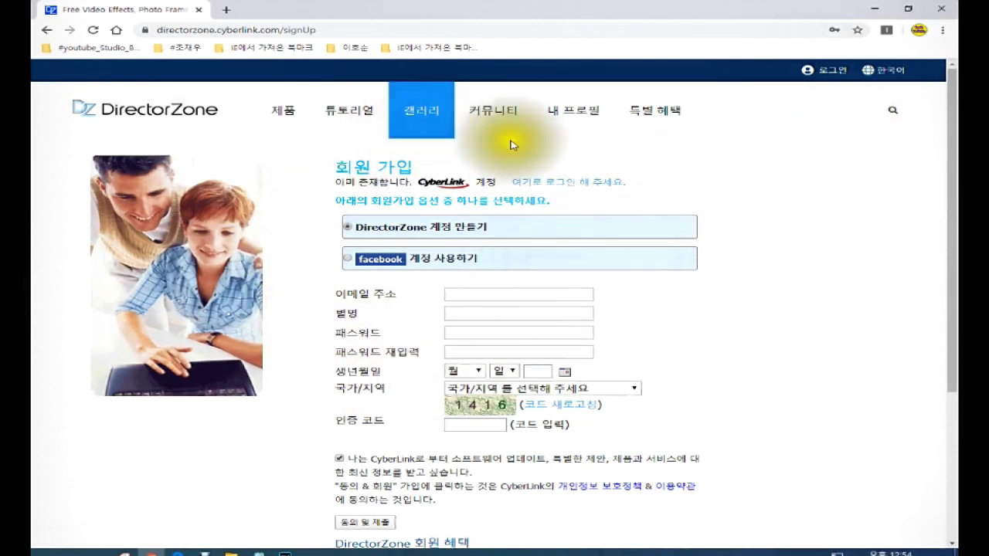
# - Return to the login page and log in to DirectorZone with the saved CyberLink account credentials
pyautogui.click(827, 70)
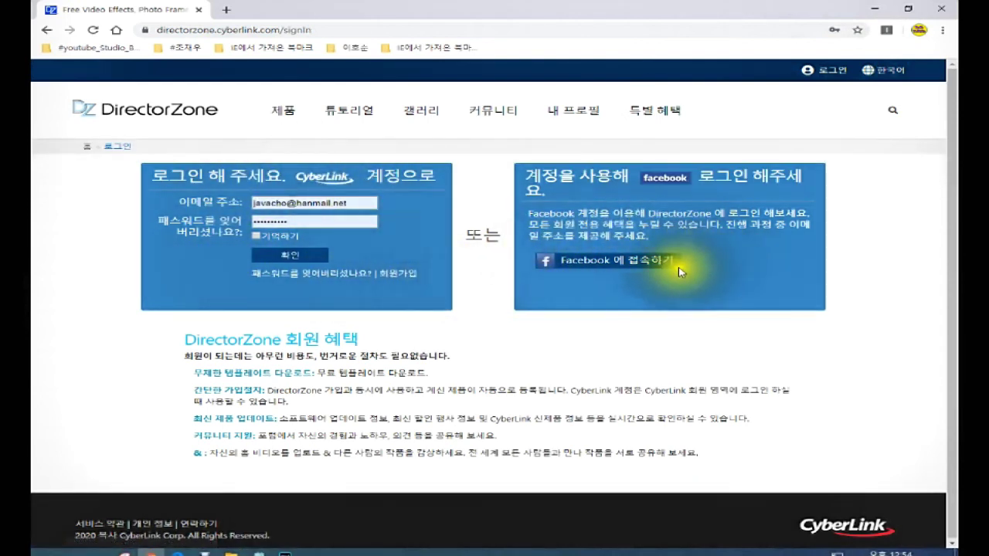
pyautogui.click(294, 257)
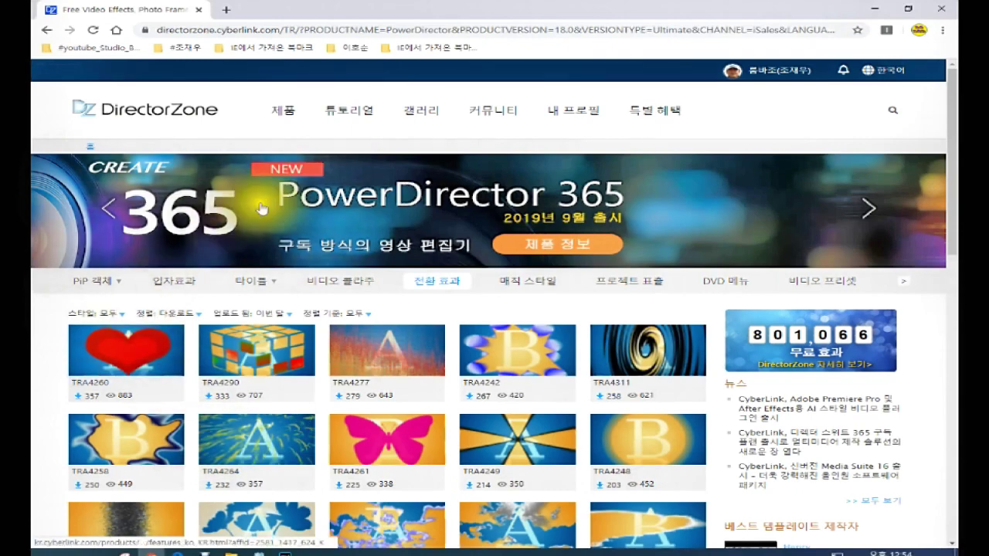
# - Browse the PiP object templates (PiP 객체) and their static objects subcategory (정적 객체)
pyautogui.moveTo(109, 283)
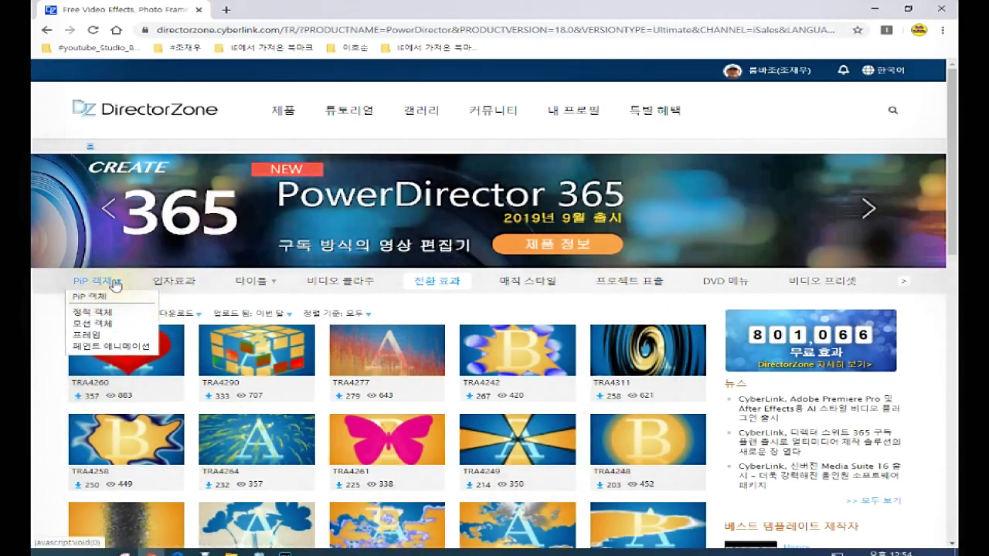
pyautogui.click(97, 295)
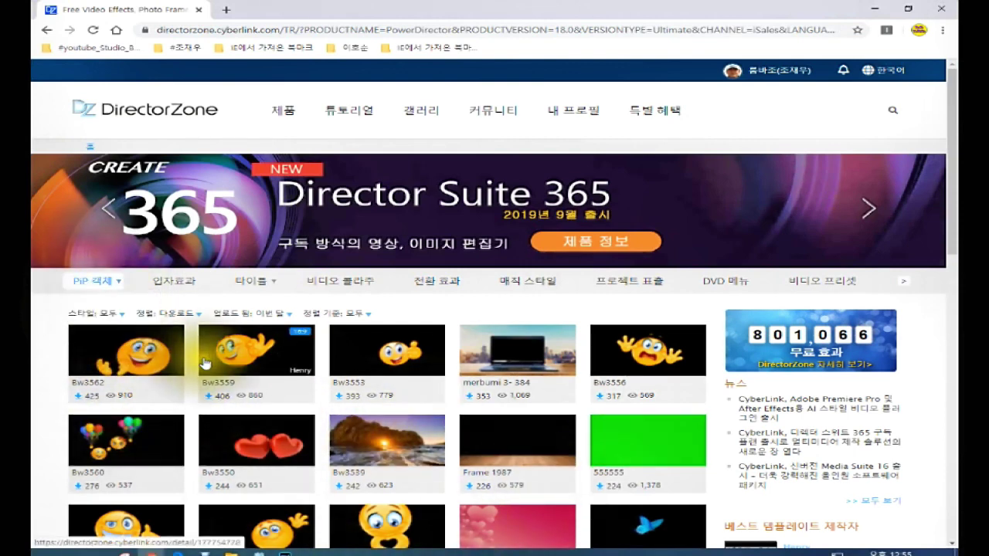
pyautogui.moveTo(93, 283)
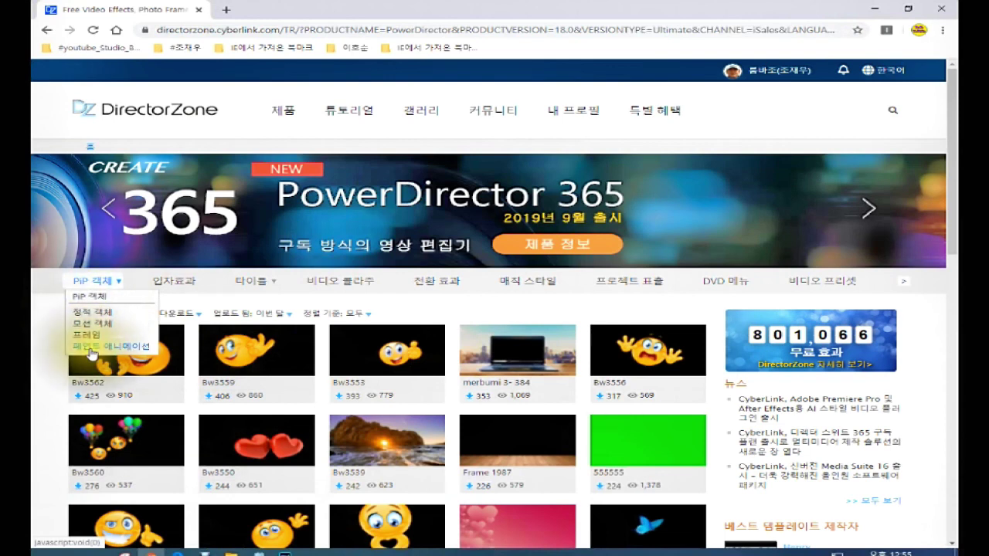
pyautogui.click(99, 312)
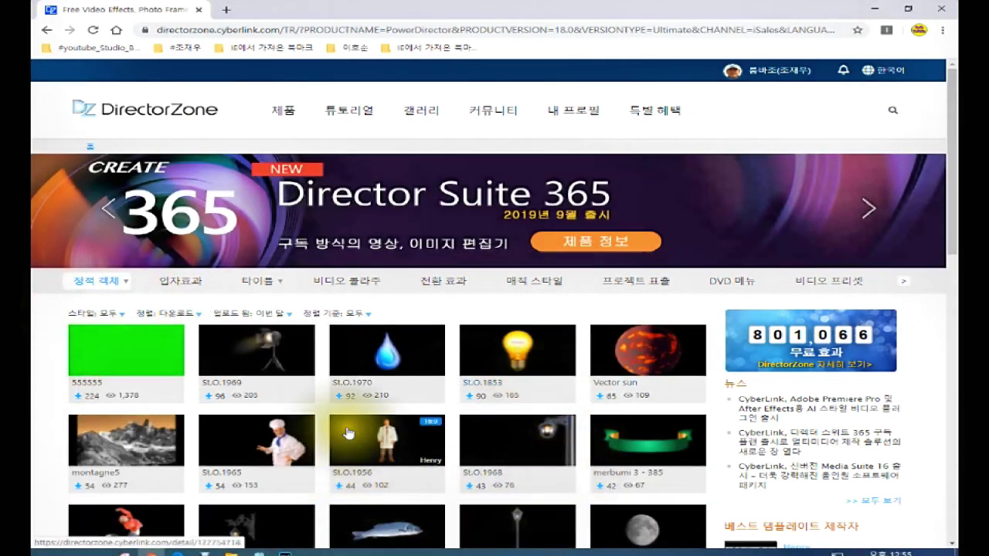
# - Open the particle effects (입자효과) category and look over its style (스타일) and sort (정렬) options
pyautogui.click(179, 281)
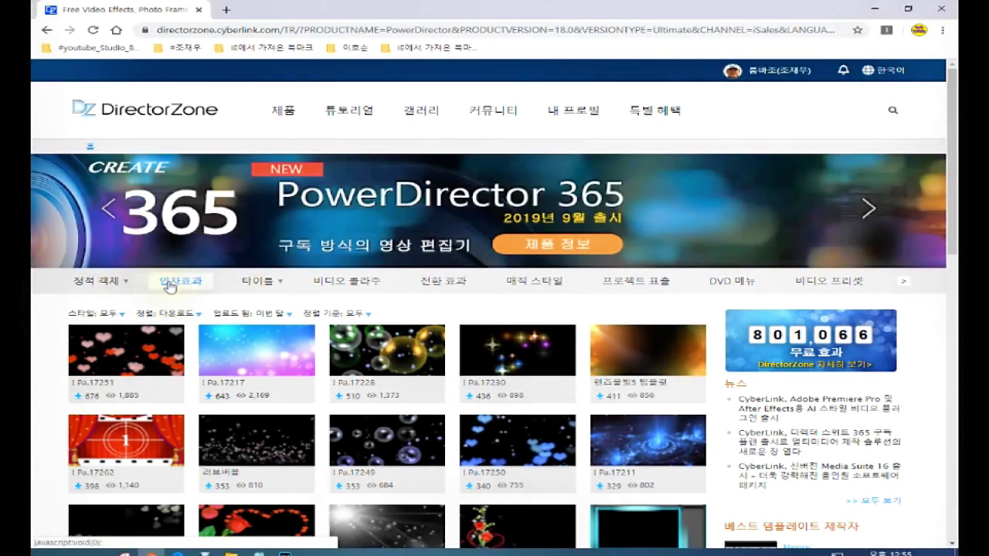
pyautogui.click(111, 314)
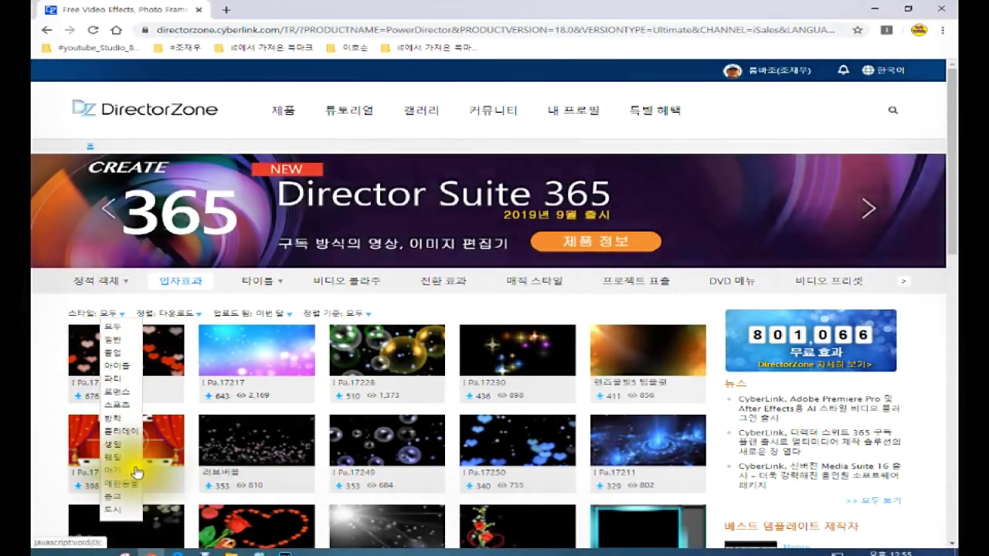
pyautogui.click(193, 317)
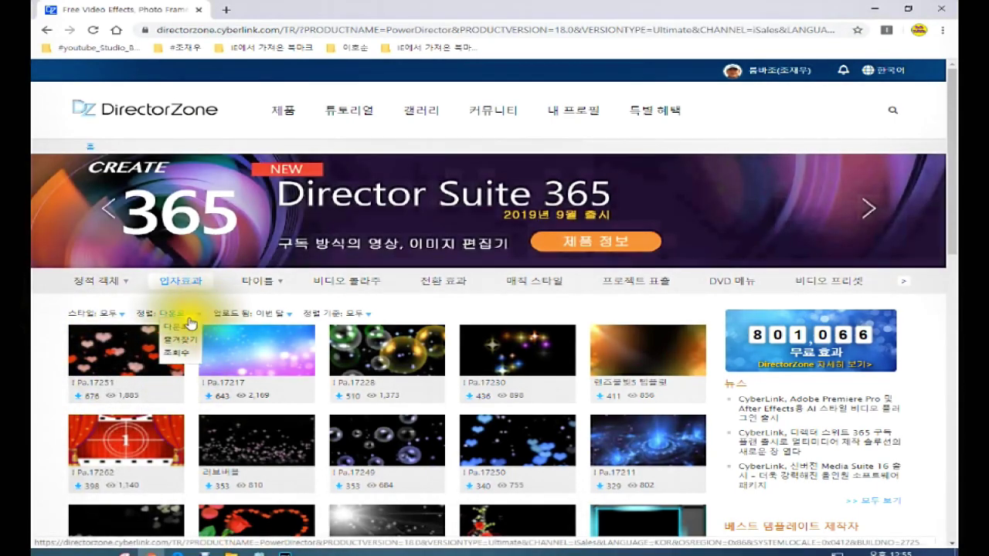
pyautogui.click(188, 341)
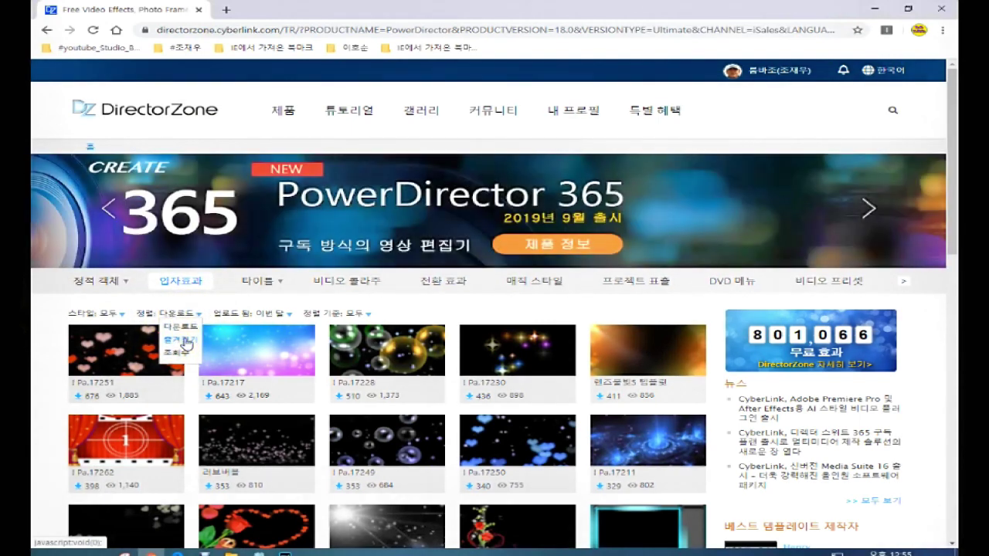
pyautogui.click(186, 344)
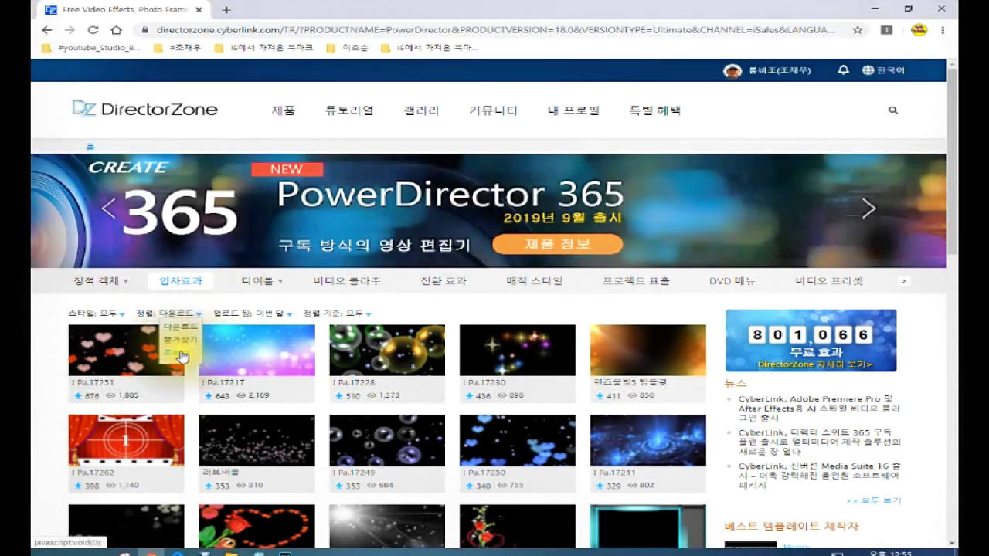
# - Filter the particle effects to uploads from all periods (모든 기간) with a 16:9 aspect ratio
pyautogui.click(242, 312)
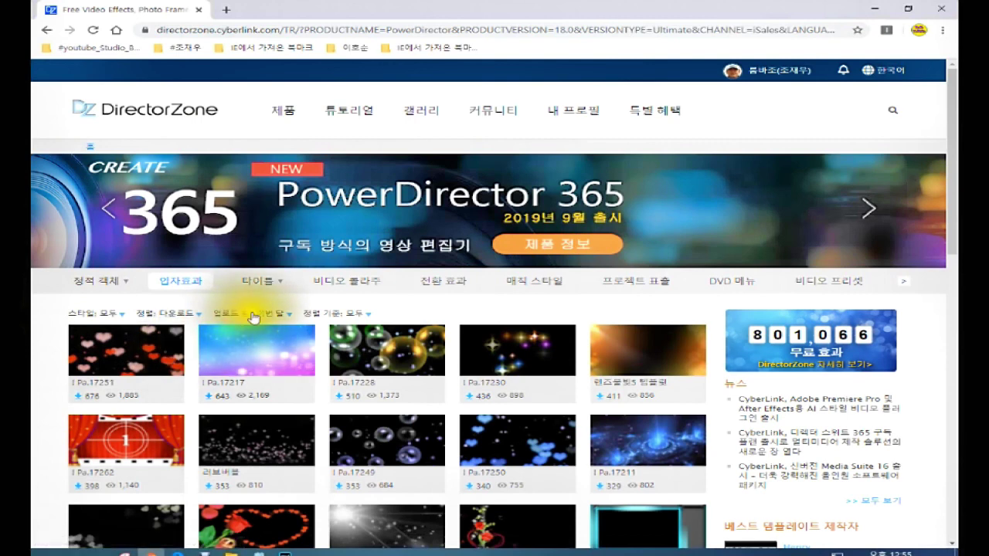
pyautogui.click(284, 315)
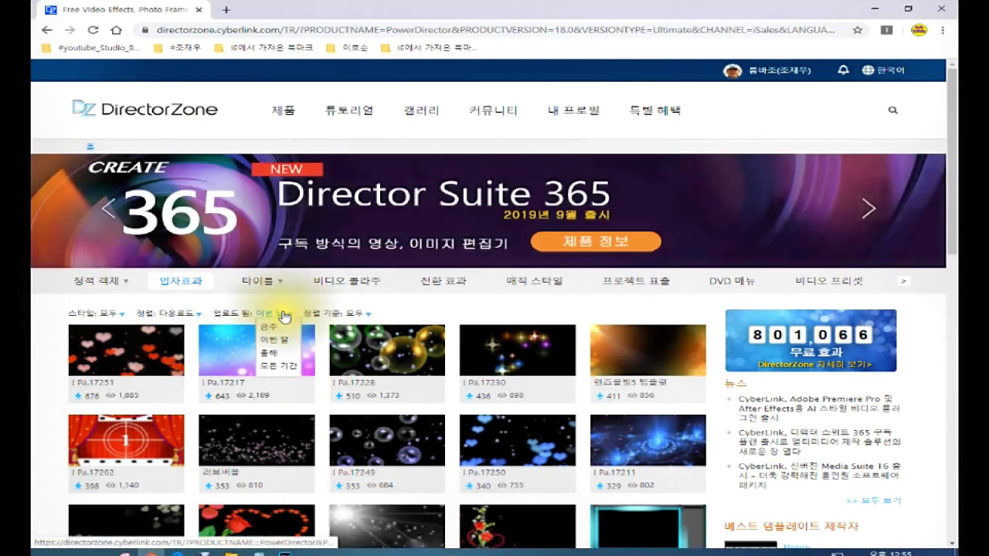
pyautogui.click(278, 319)
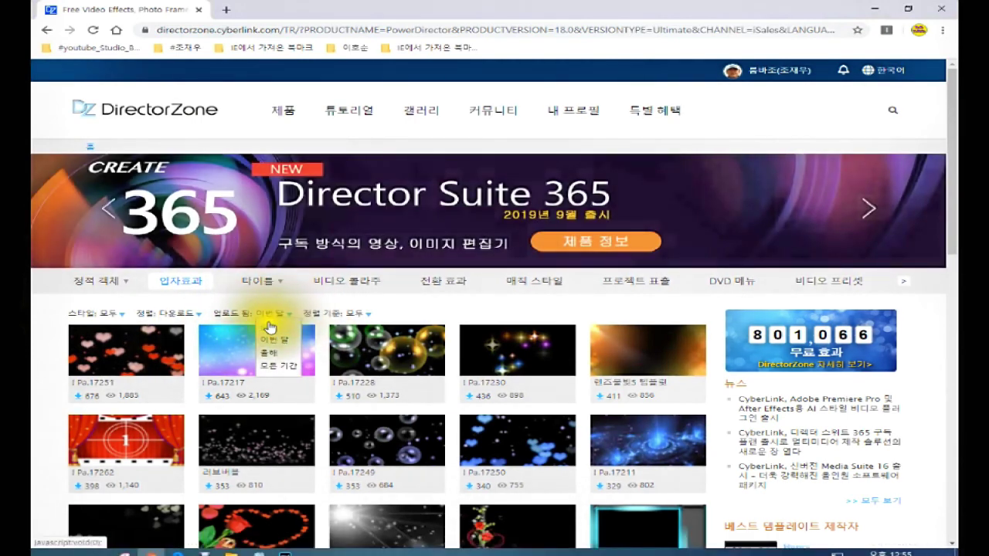
pyautogui.click(281, 367)
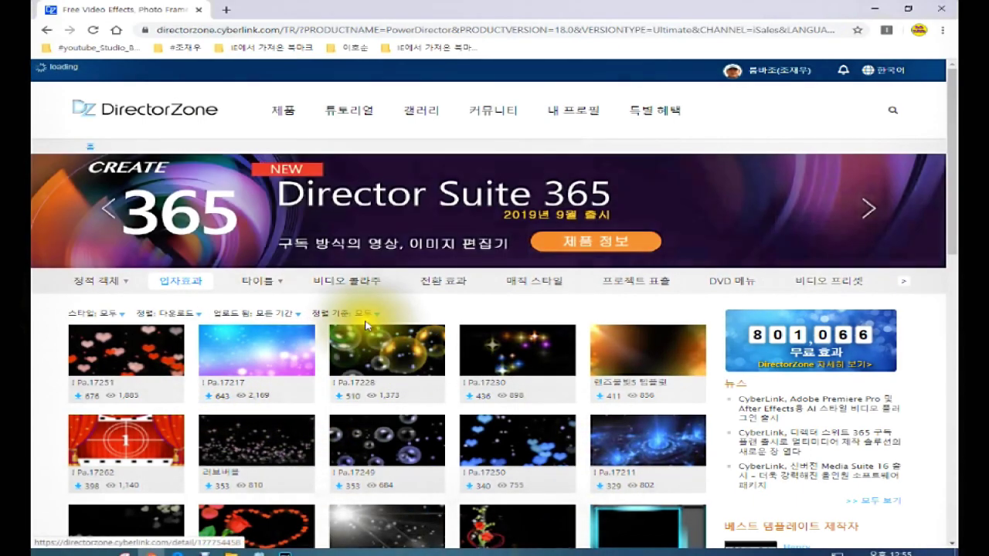
pyautogui.click(372, 314)
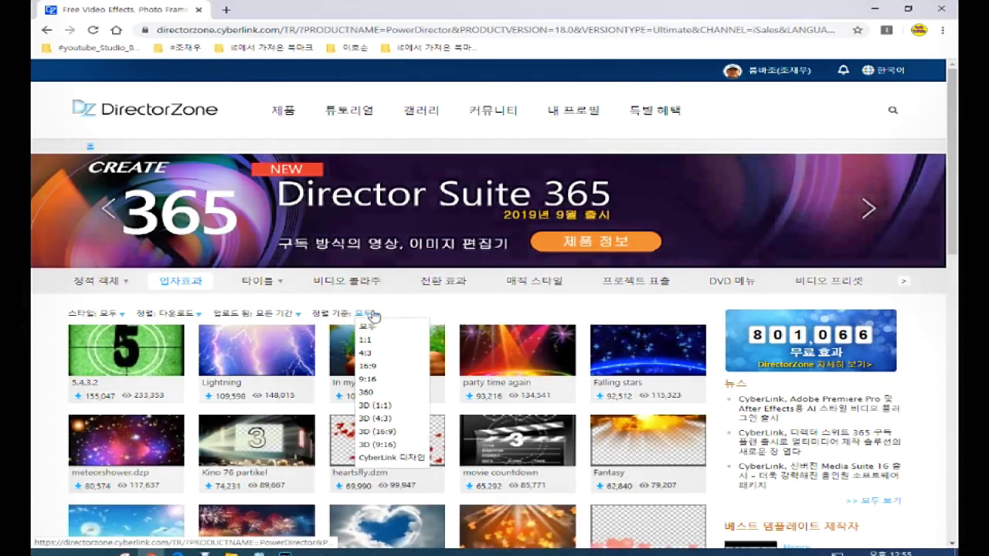
pyautogui.click(371, 372)
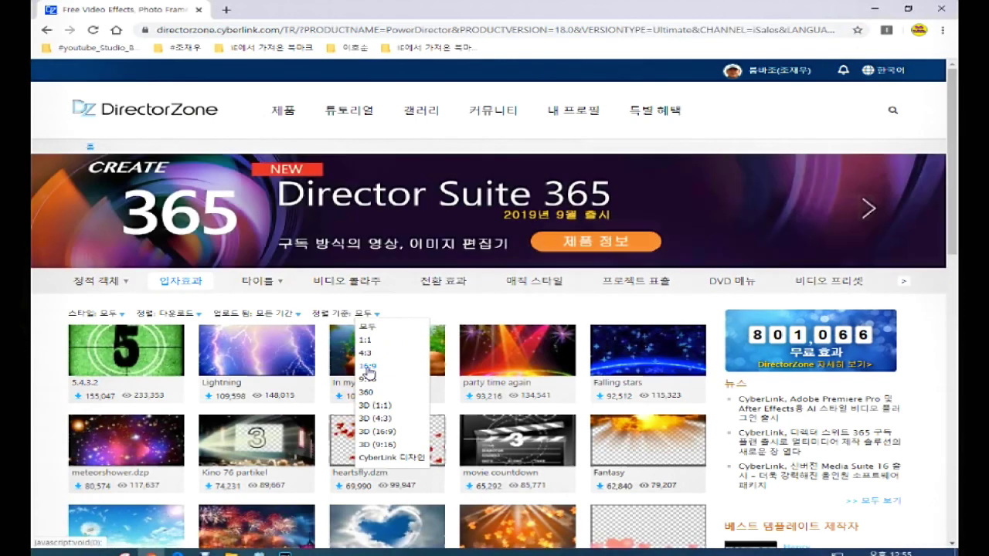
pyautogui.click(368, 374)
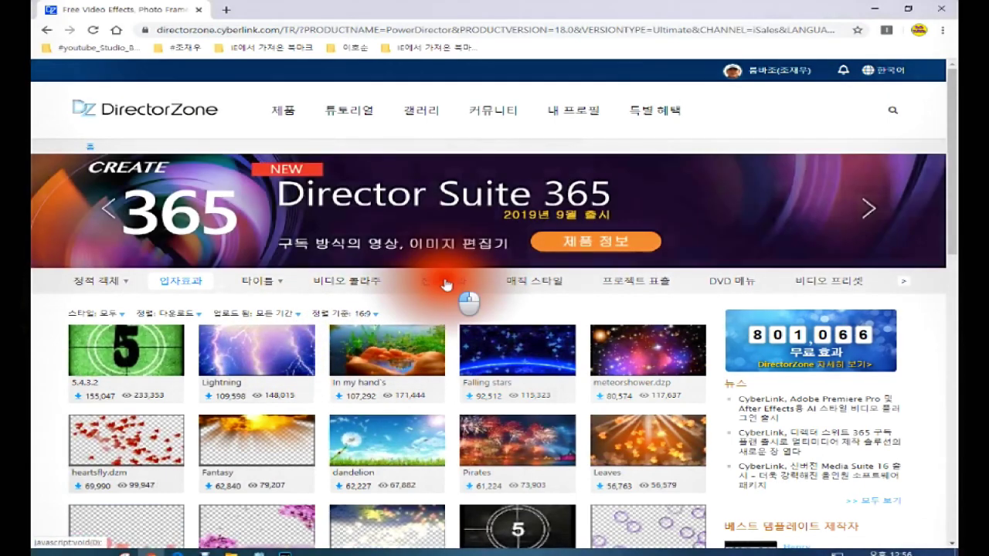
# - View the transition effects (전환 효과) category, and open the community's template creators page (템플릿 제작자)
pyautogui.click(444, 285)
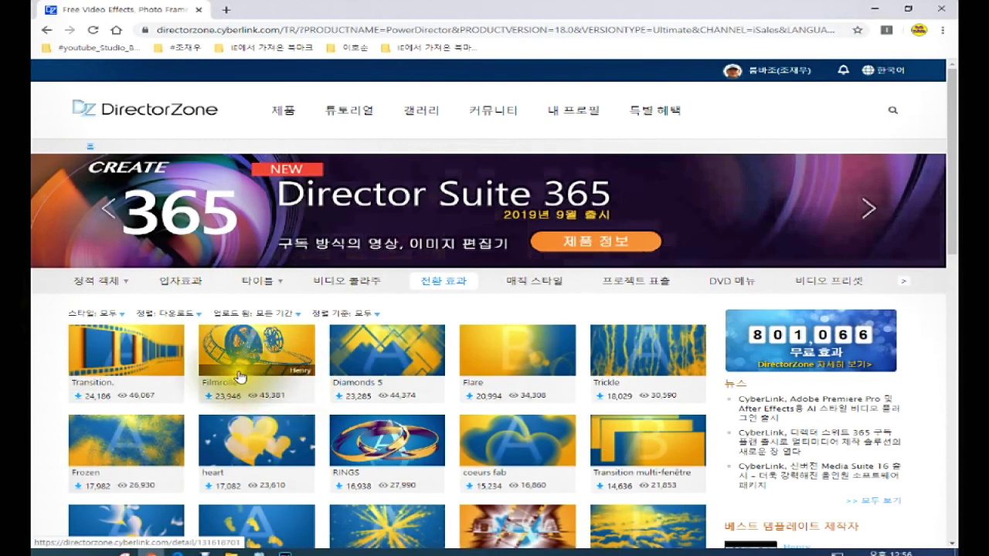
pyautogui.moveTo(495, 112)
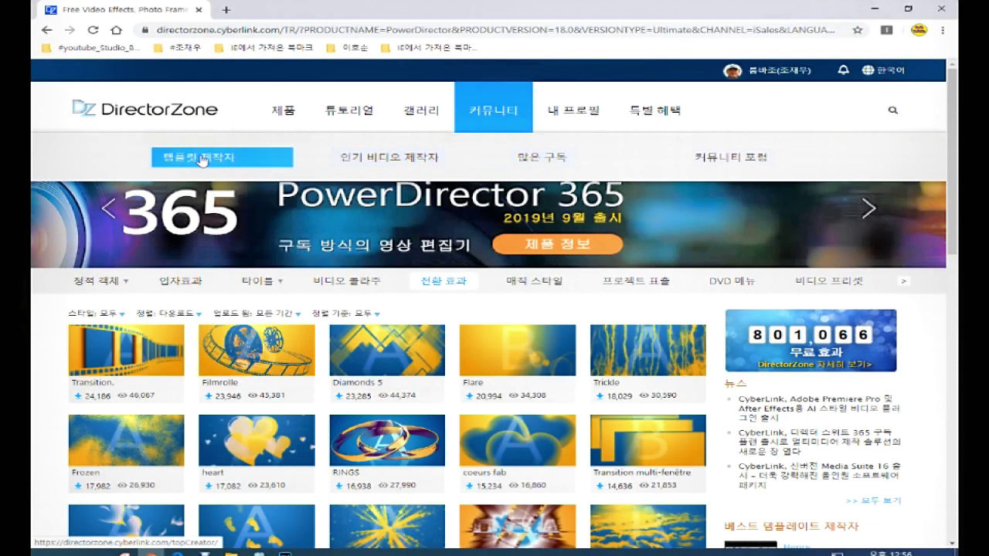
pyautogui.click(201, 159)
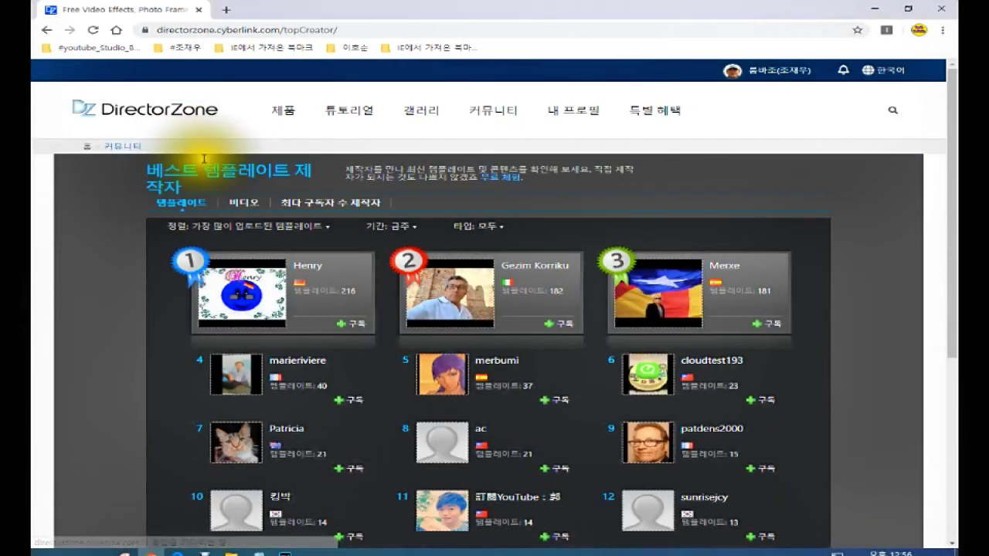
pyautogui.scroll(-1, 135, 354)
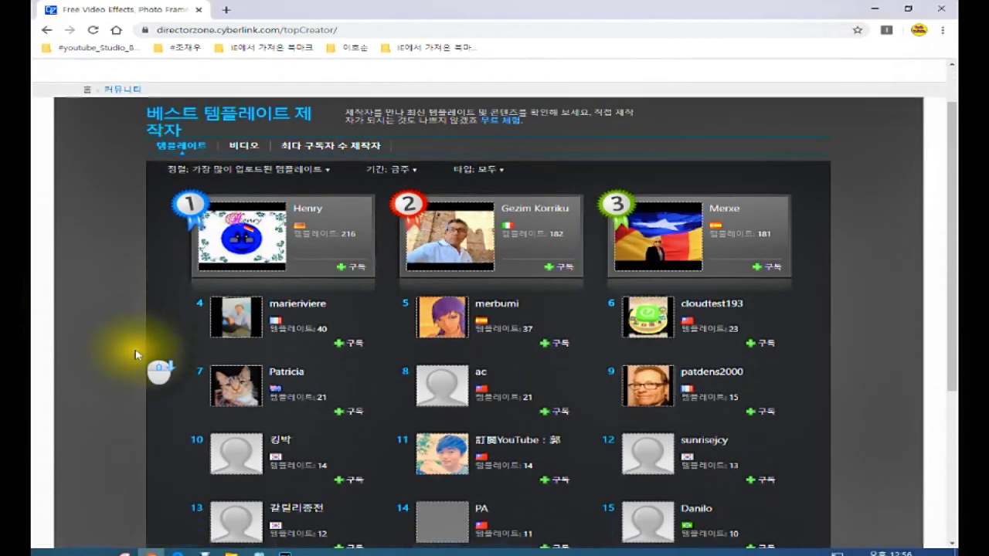
# - Examine the sort options for the template creator ranking, such as most uploaded and most downloaded, without changing the order
pyautogui.click(317, 173)
pyautogui.click(320, 177)
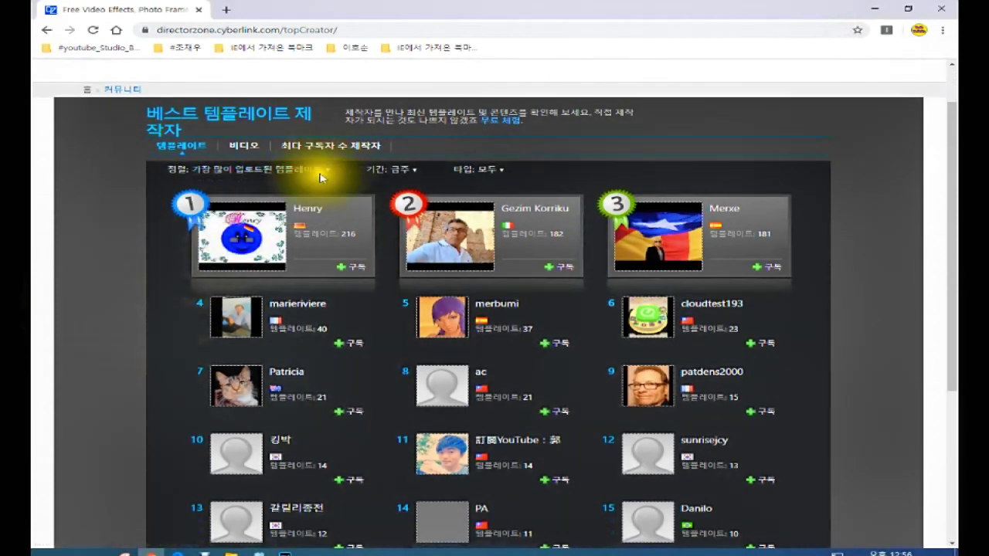
pyautogui.click(292, 171)
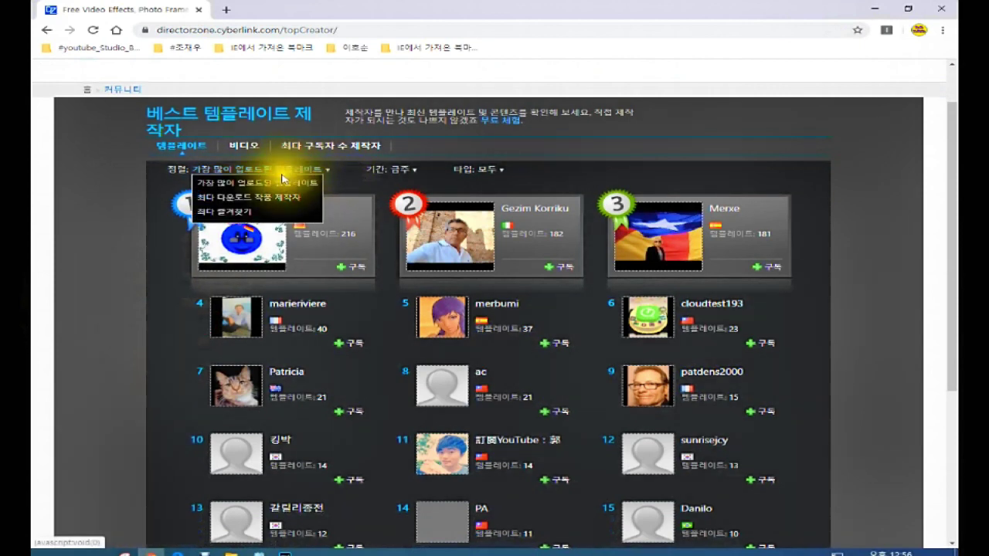
pyautogui.click(271, 200)
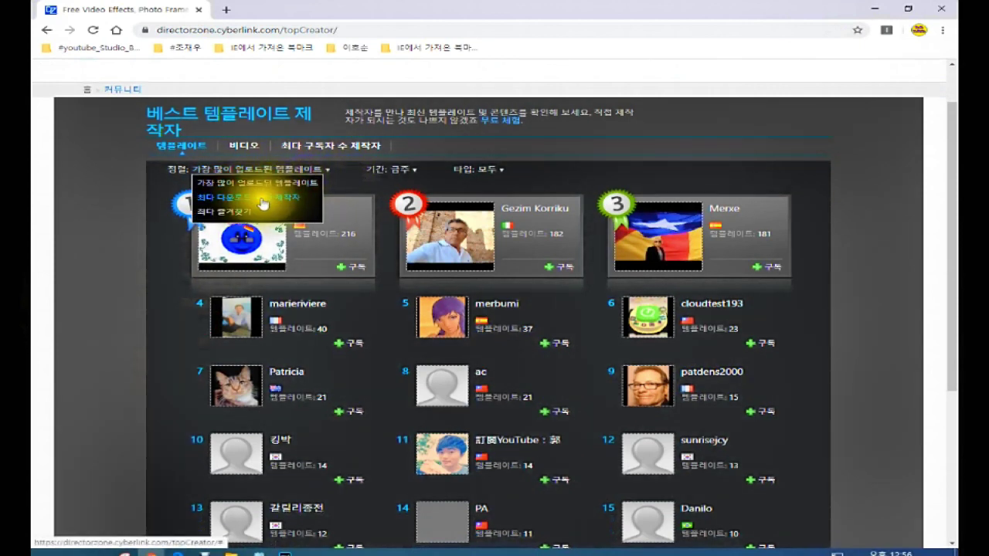
pyautogui.click(249, 193)
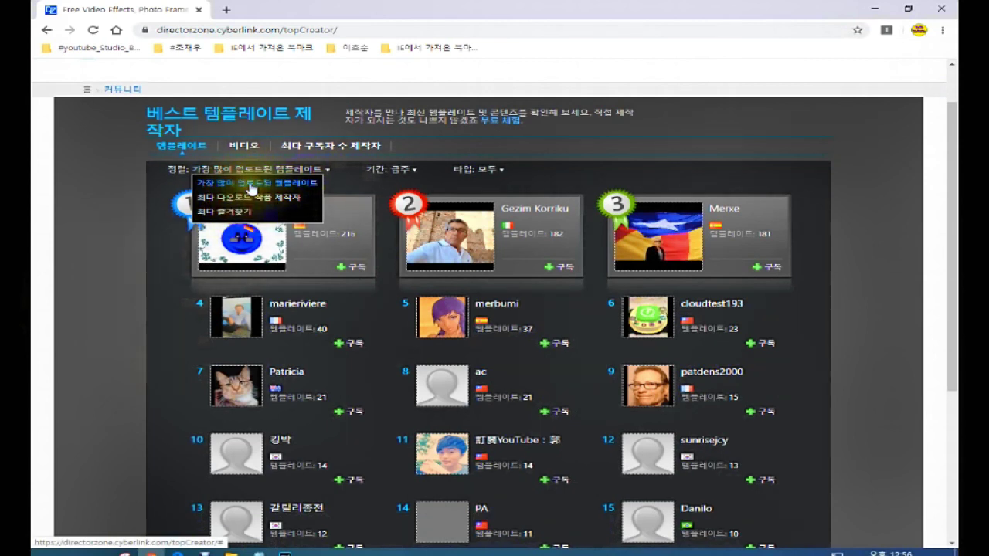
# - Examine the period (기간) and template type (타입) options of the creator ranking without changing the filters
pyautogui.click(422, 169)
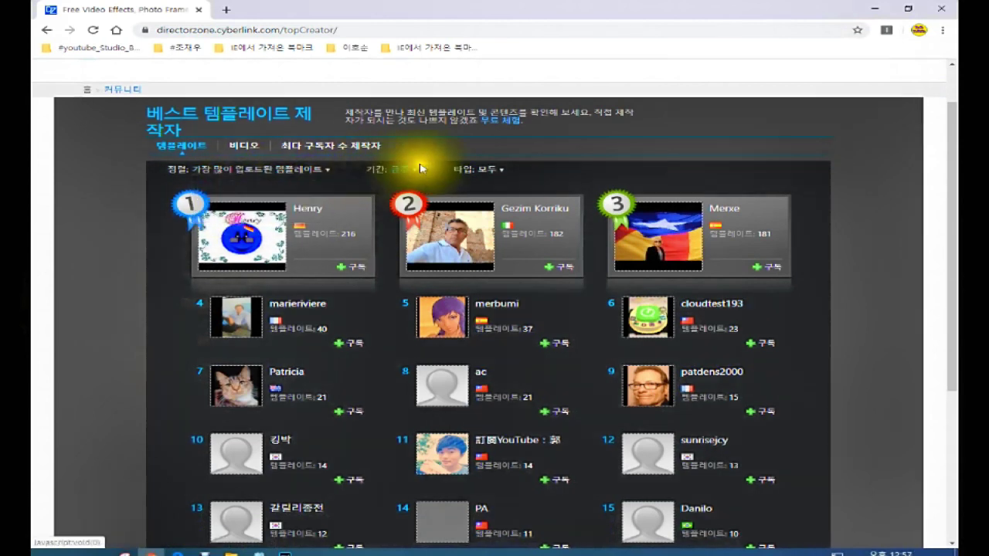
pyautogui.click(400, 171)
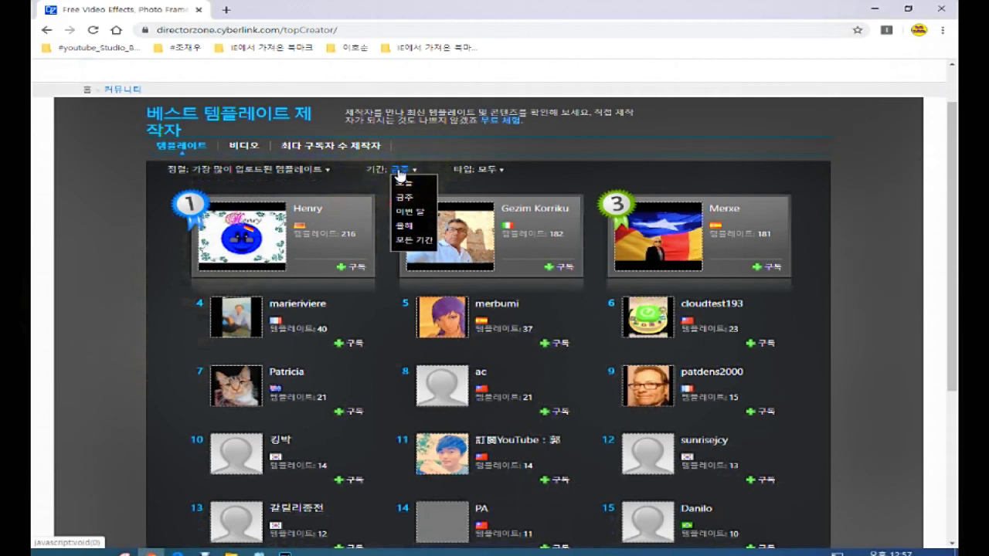
pyautogui.click(401, 173)
pyautogui.click(386, 168)
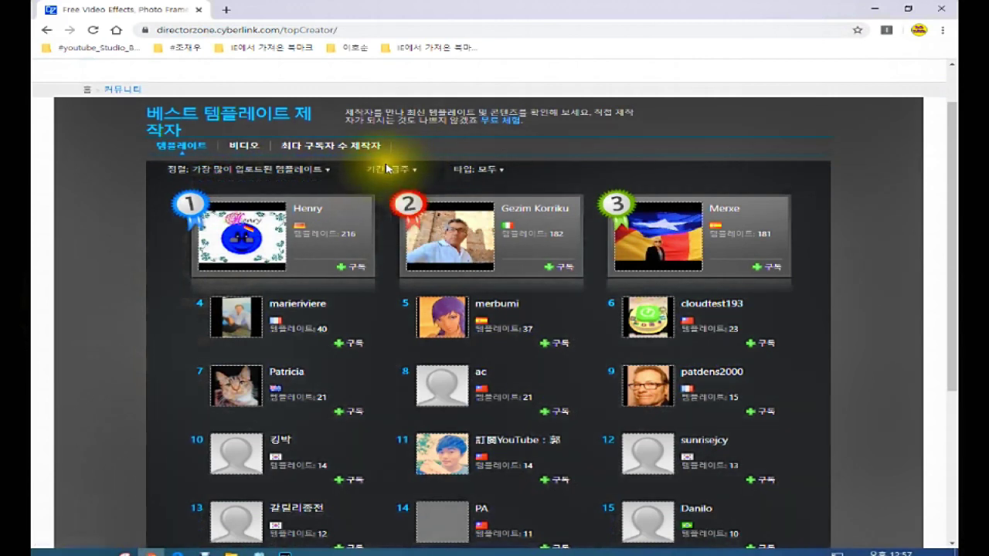
pyautogui.click(391, 172)
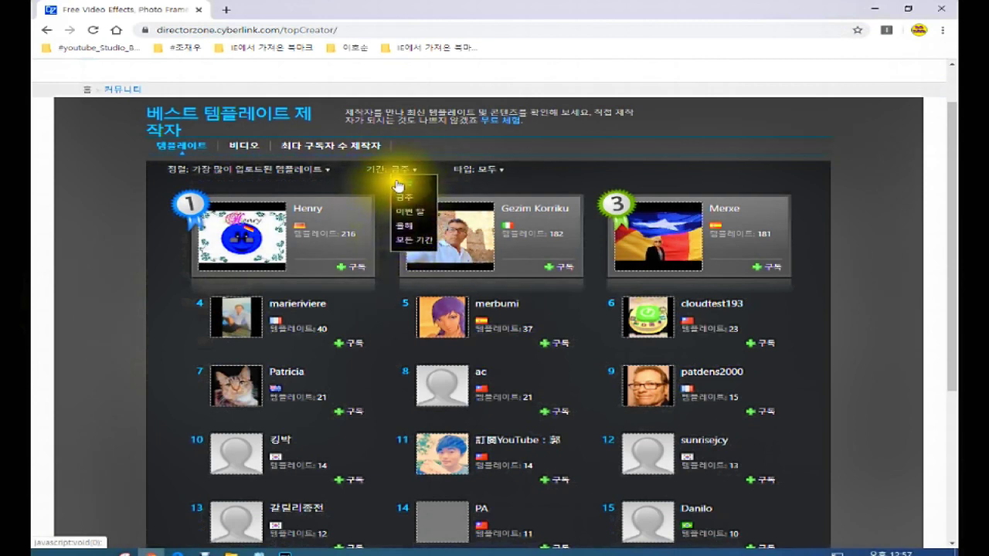
pyautogui.click(398, 188)
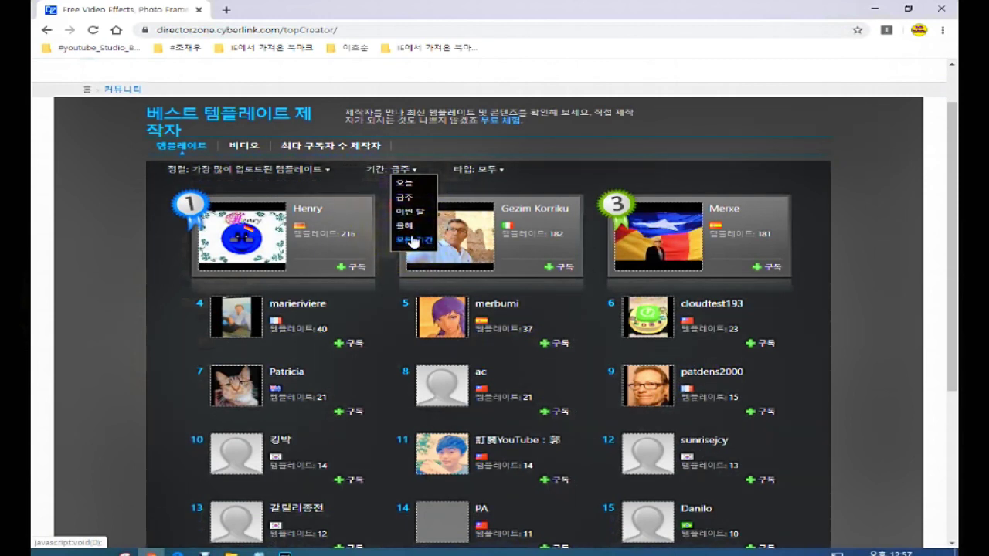
pyautogui.moveTo(483, 171)
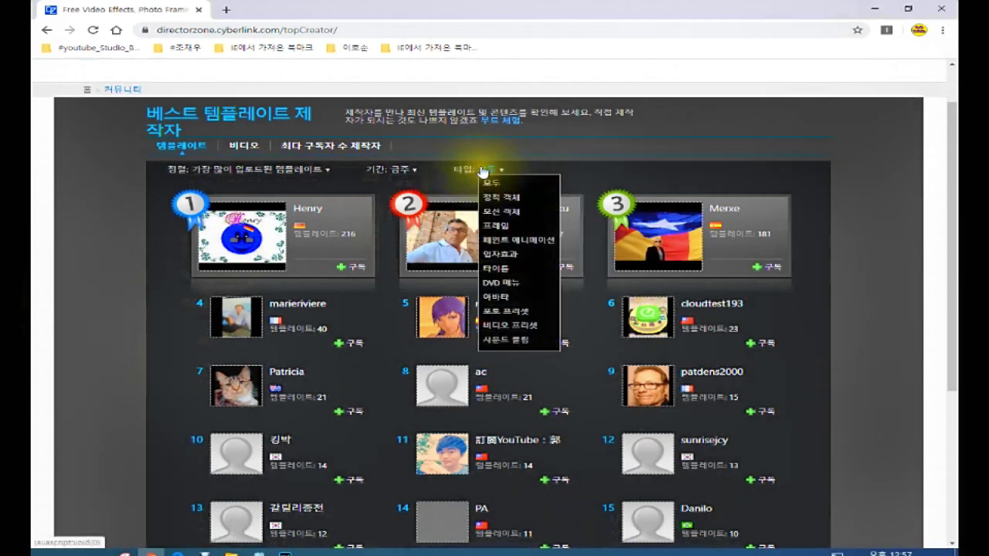
pyautogui.click(482, 181)
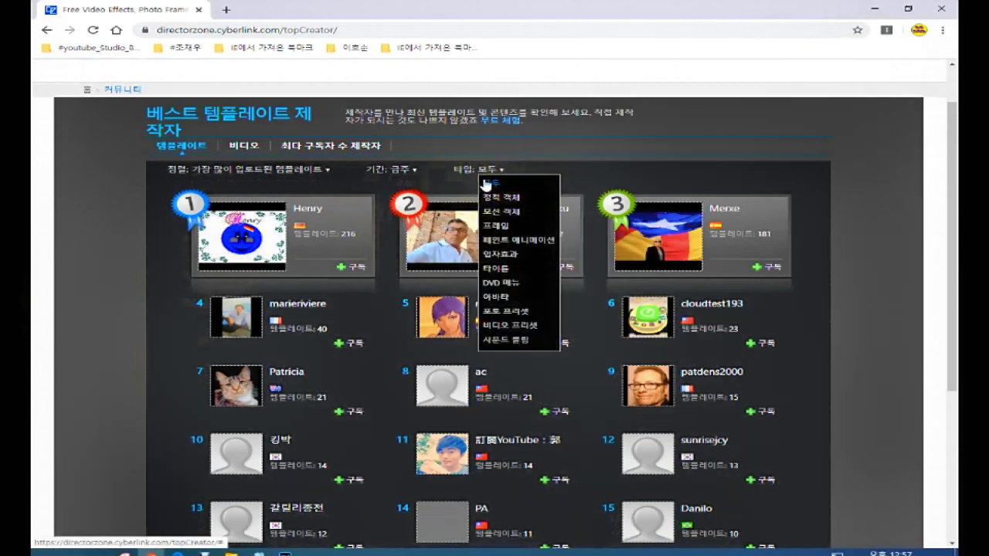
pyautogui.click(499, 203)
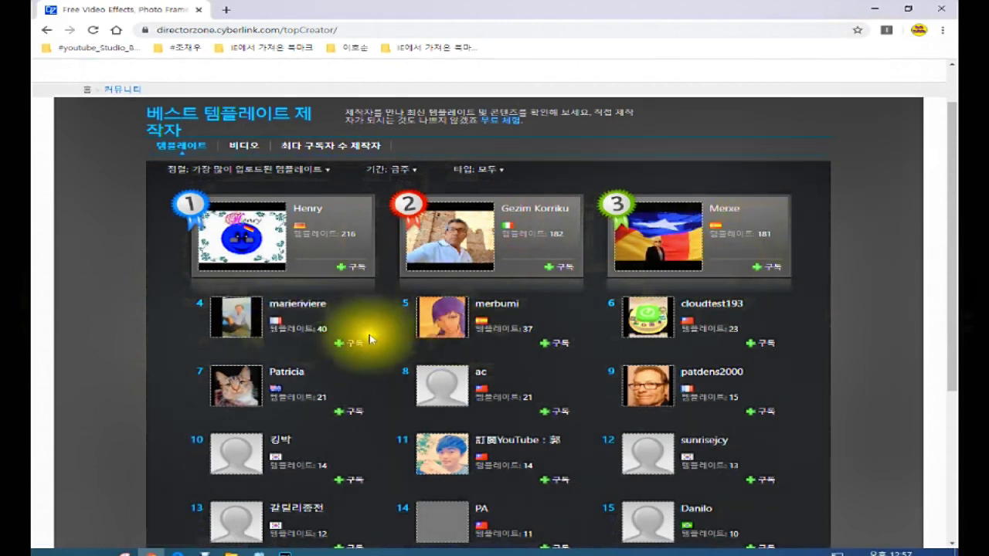
# - Look through the weekly template creator ranking down to its page navigation and try page 2
pyautogui.scroll(-1, 802, 358)
pyautogui.scroll(-3, 804, 358)
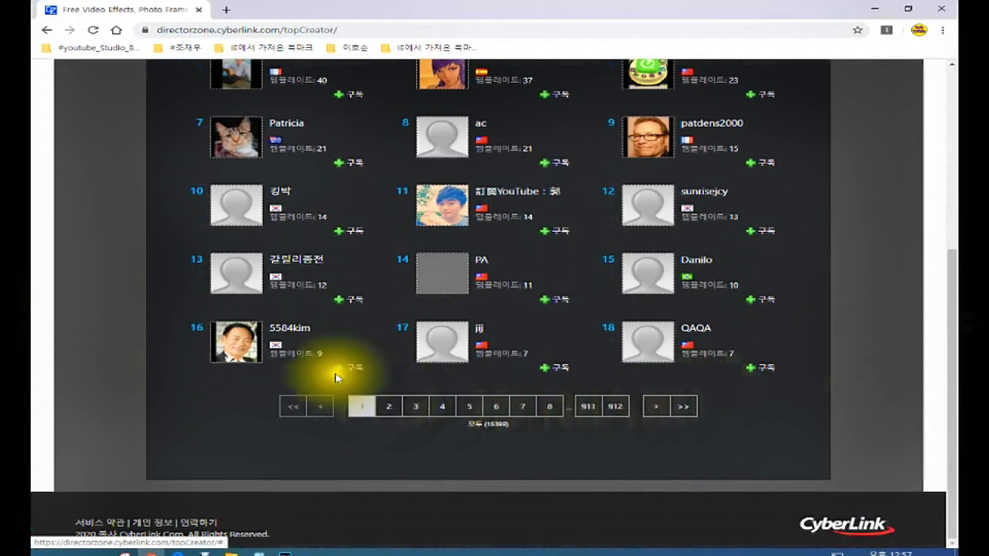
pyautogui.click(389, 406)
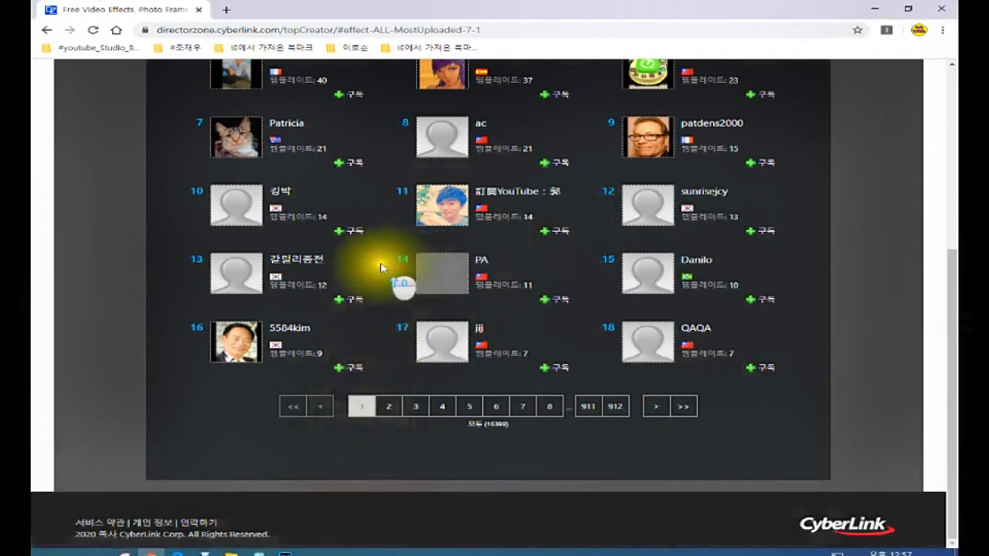
pyautogui.scroll(3, 379, 266)
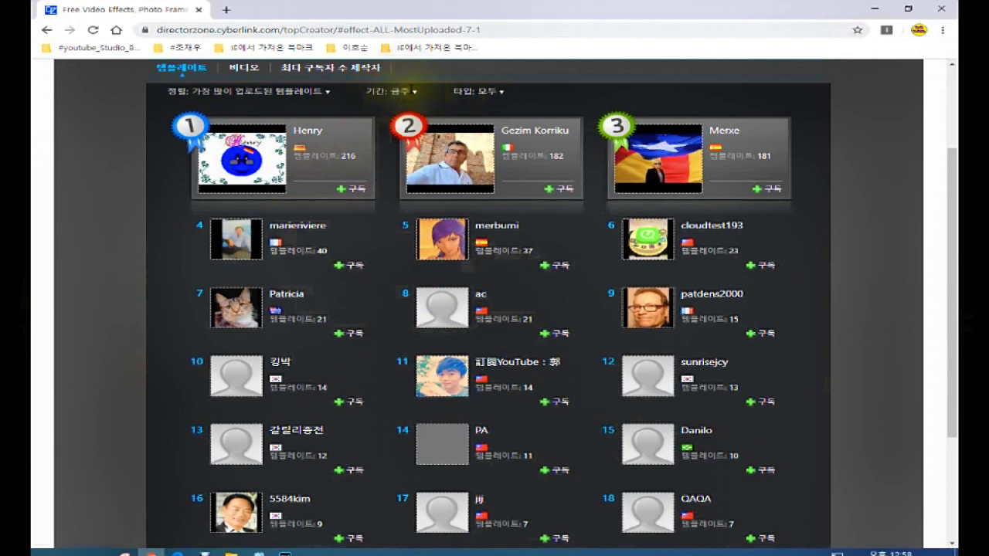
# - Set the creator ranking's period to this month (이번 달), and switch it to this year (올해) after viewing the list
pyautogui.moveTo(409, 97)
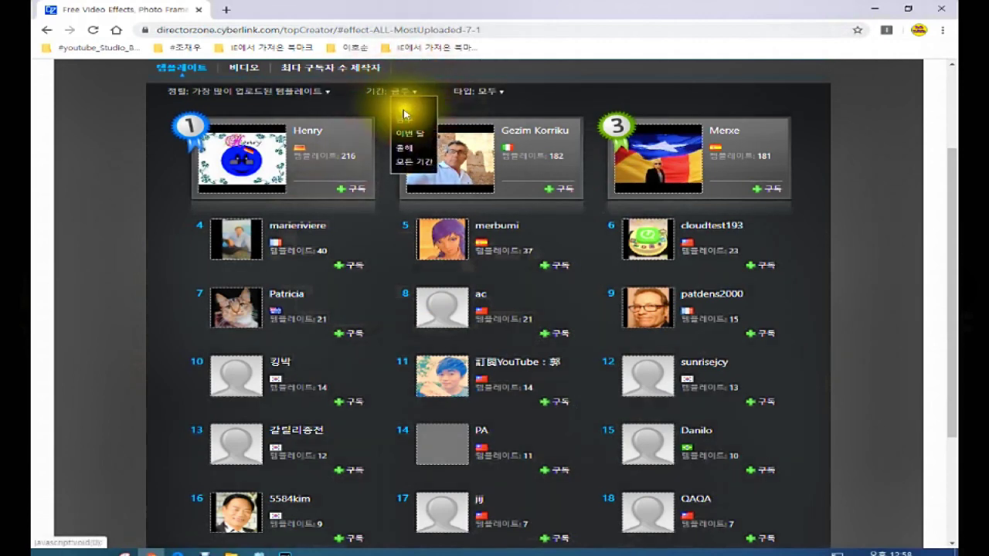
pyautogui.click(411, 137)
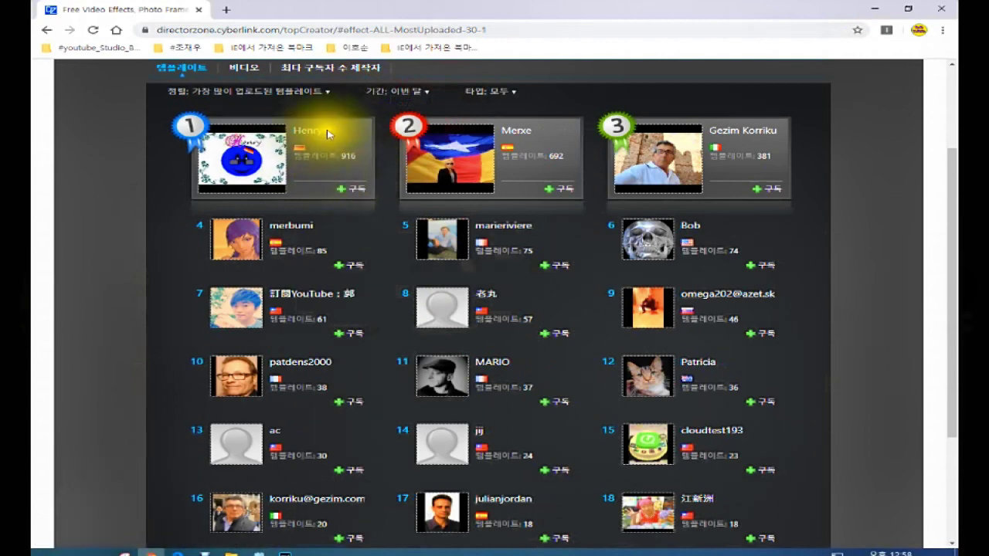
pyautogui.click(417, 92)
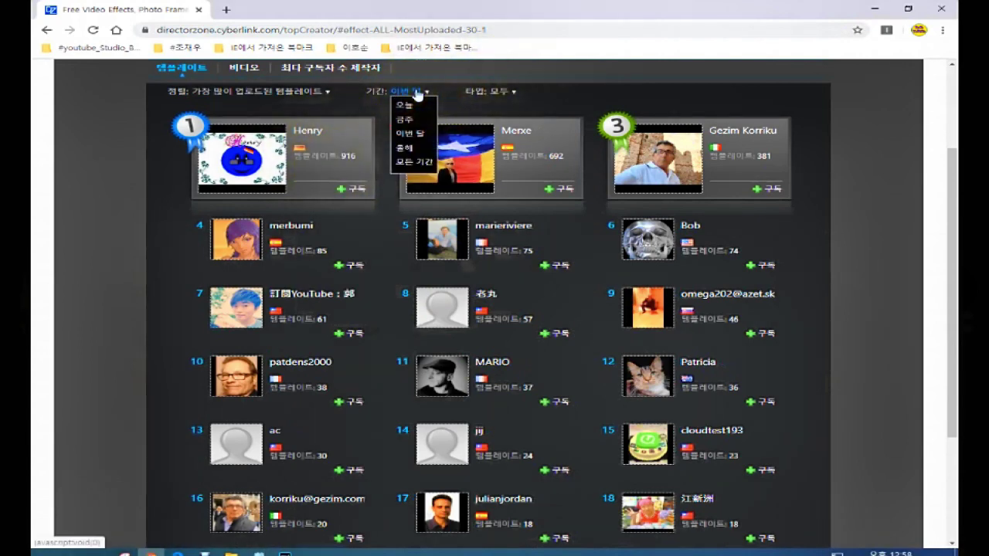
pyautogui.click(405, 151)
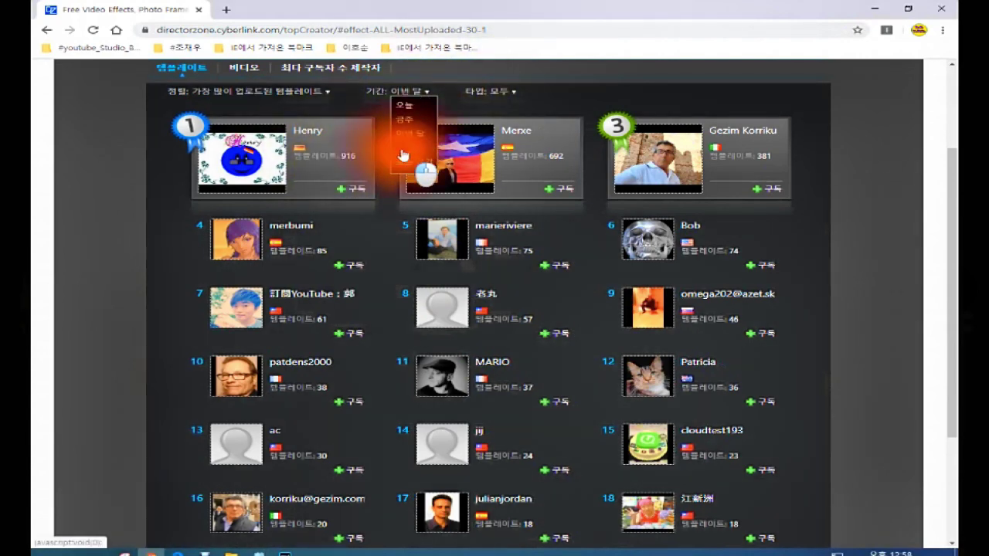
# - Set the creator ranking's period to all time (모든 기간), and switch it to this week (금주) after viewing the list
pyautogui.click(405, 163)
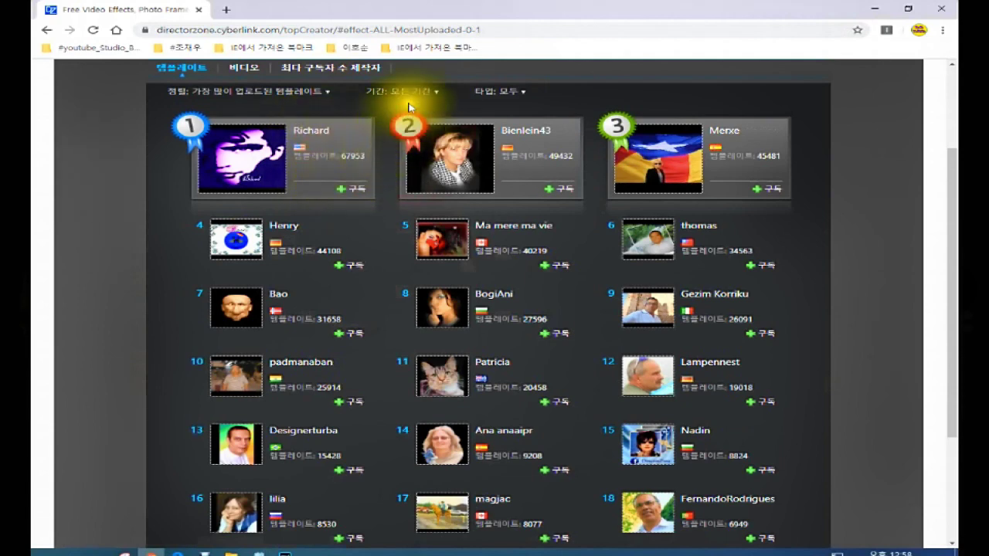
pyautogui.click(425, 93)
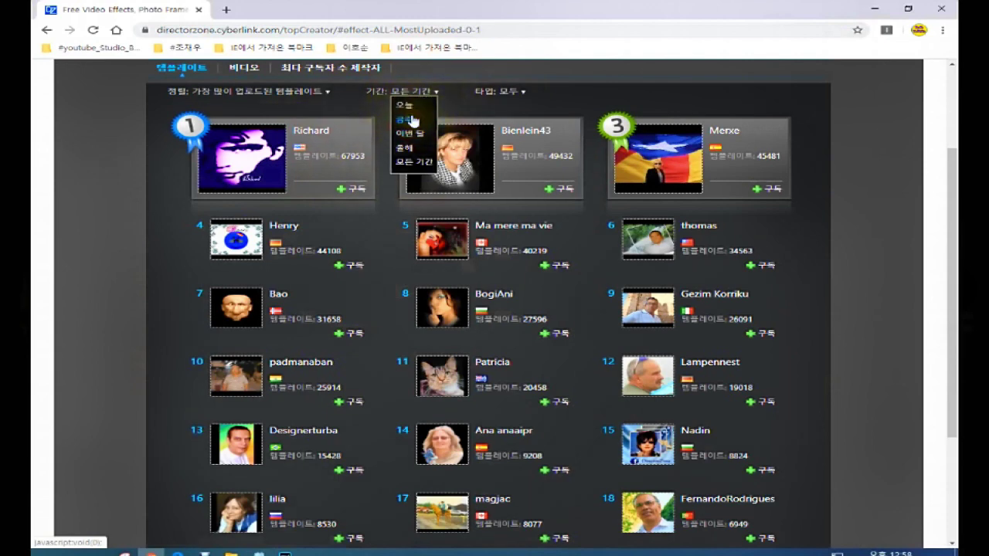
pyautogui.click(409, 122)
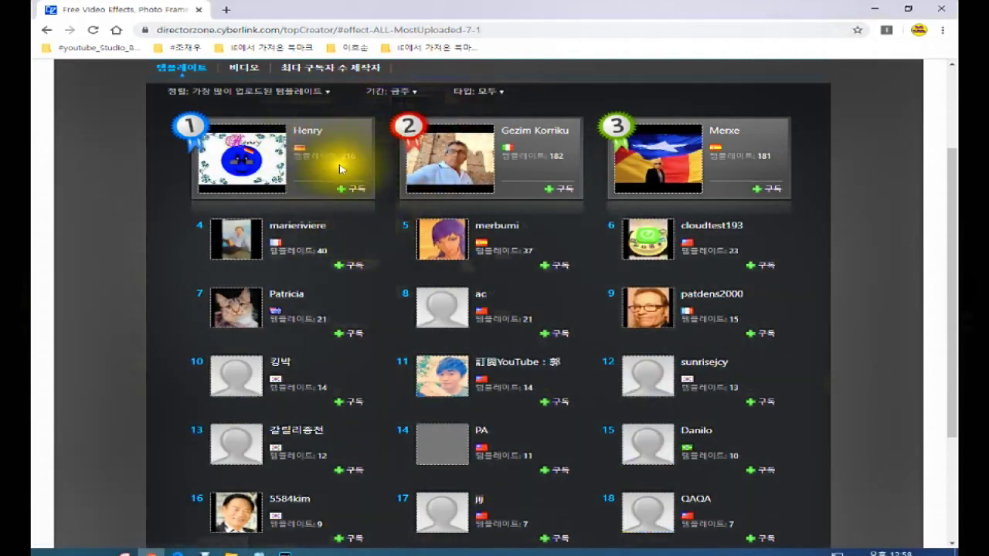
# - Set the creator ranking's period to today (오늘)
pyautogui.click(411, 92)
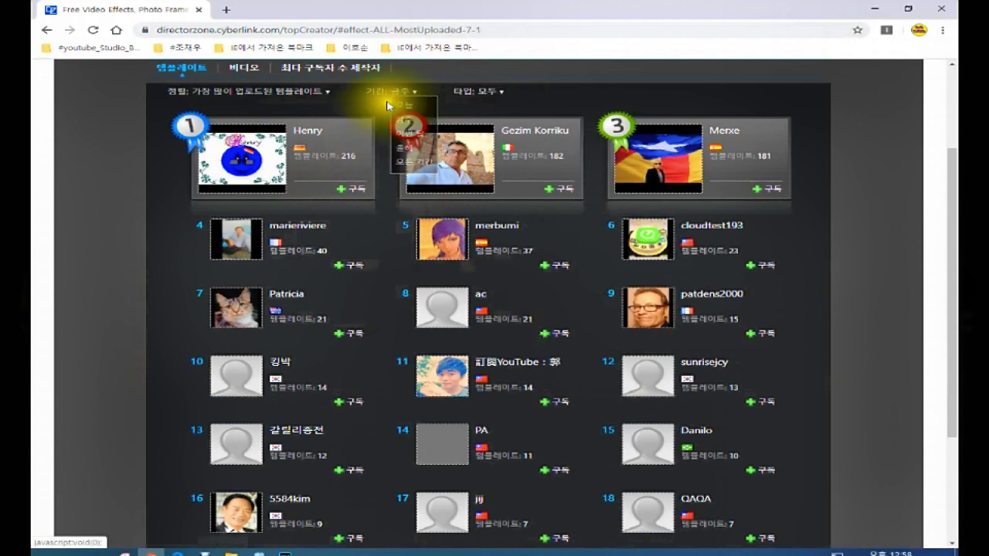
pyautogui.click(399, 108)
pyautogui.click(409, 92)
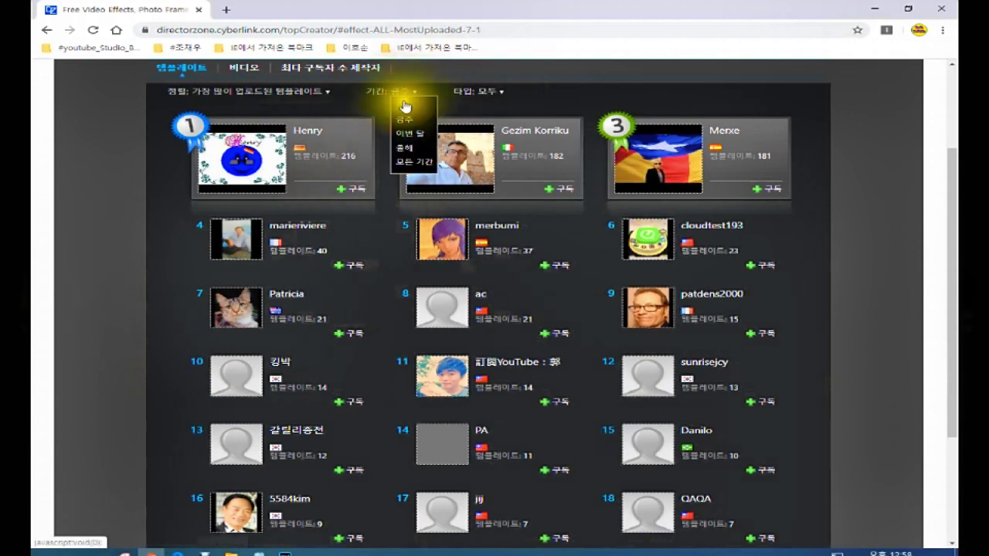
pyautogui.click(404, 106)
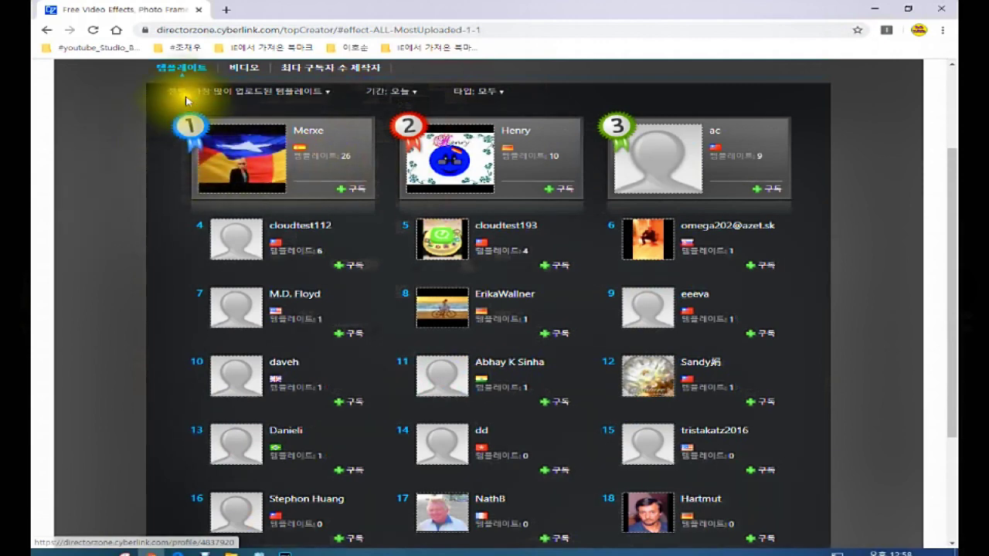
# - Open the template list in the first-ranked creator's profile and dismiss the multiple-download instructions
pyautogui.click(250, 159)
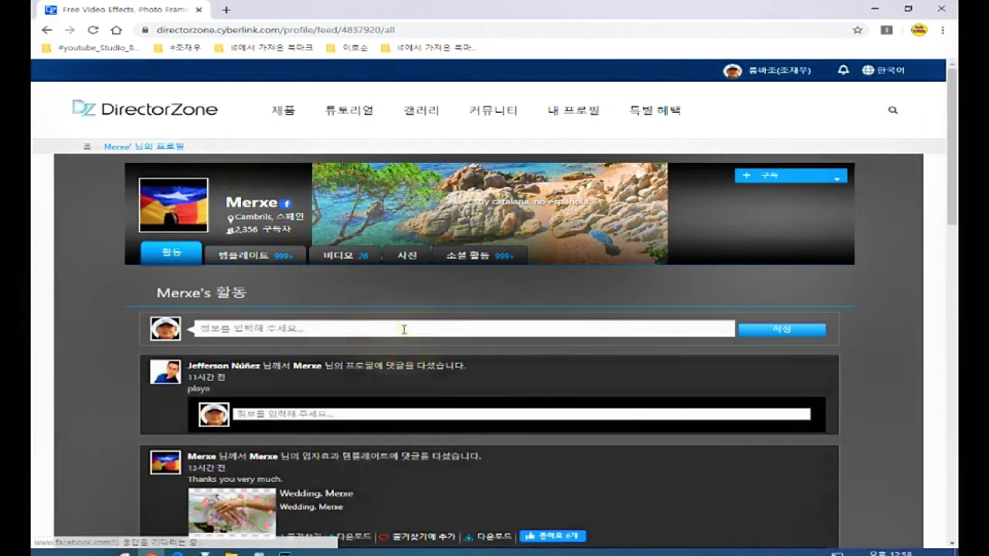
pyautogui.click(255, 261)
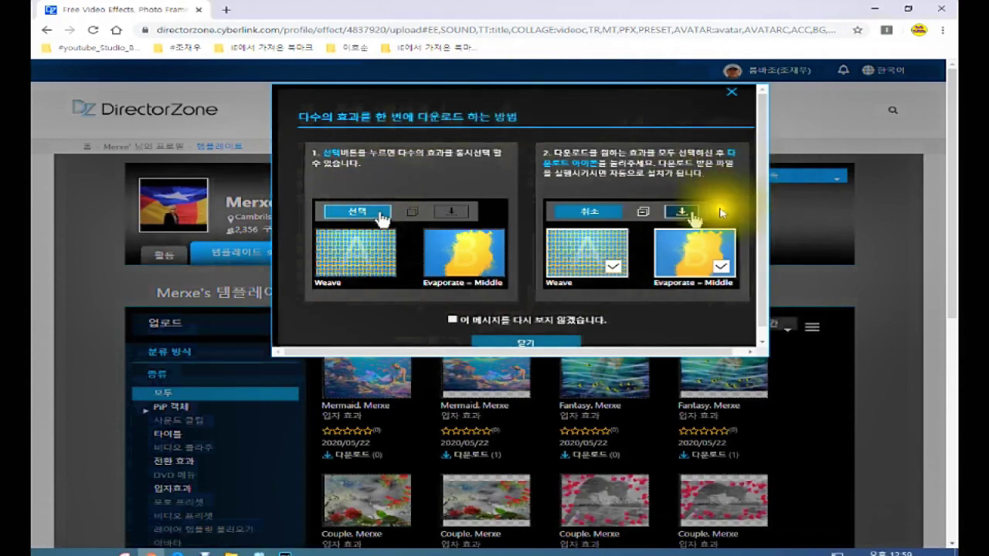
pyautogui.click(524, 345)
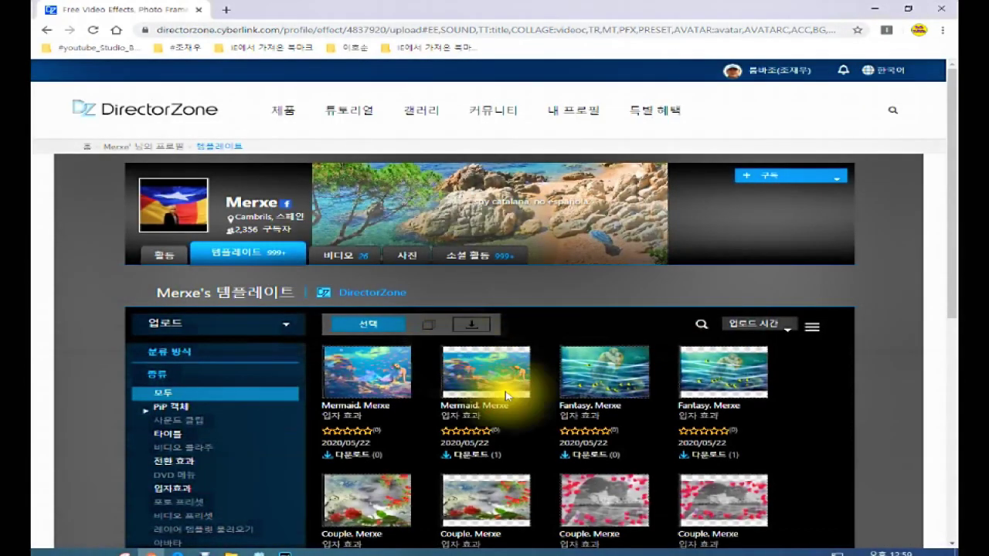
# - Turn on multiple selection and mark the first Mermaid, first Fantasy and first Couple templates on the first page
pyautogui.click(368, 325)
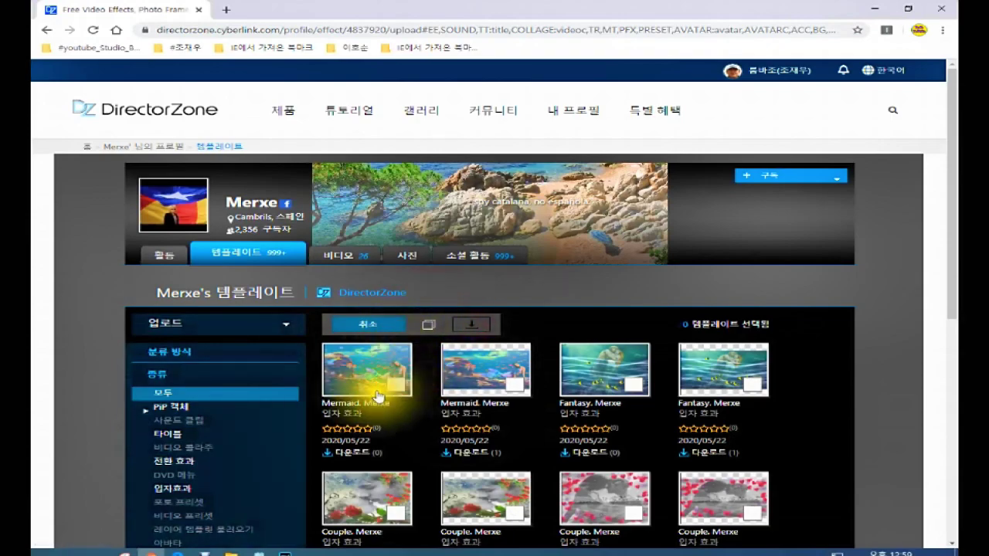
pyautogui.scroll(-3, 542, 421)
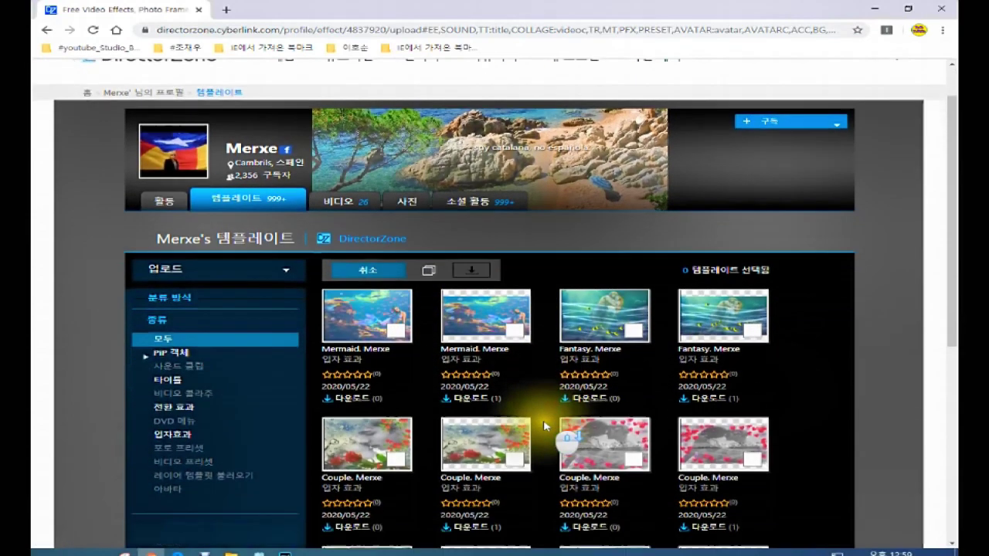
pyautogui.scroll(-1, 542, 427)
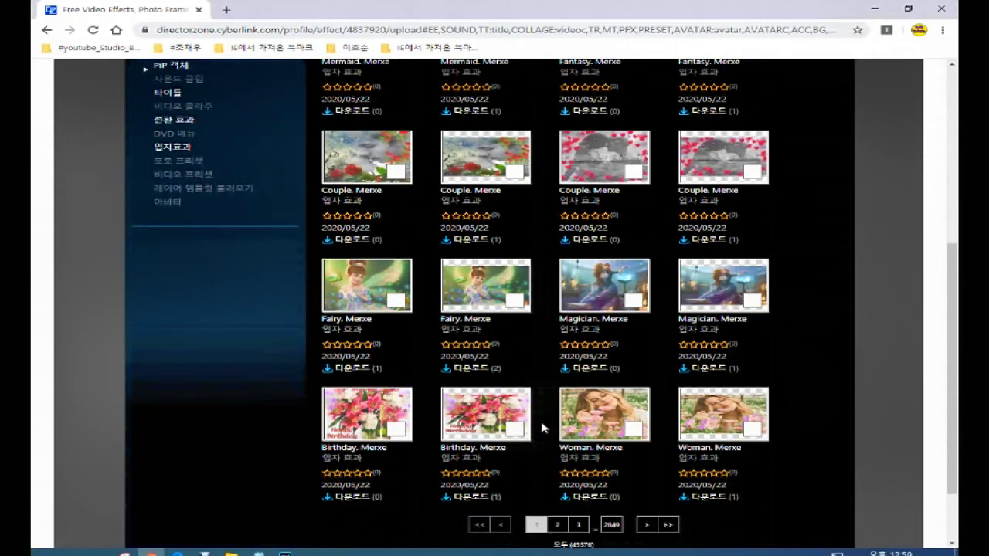
pyautogui.scroll(3, 542, 427)
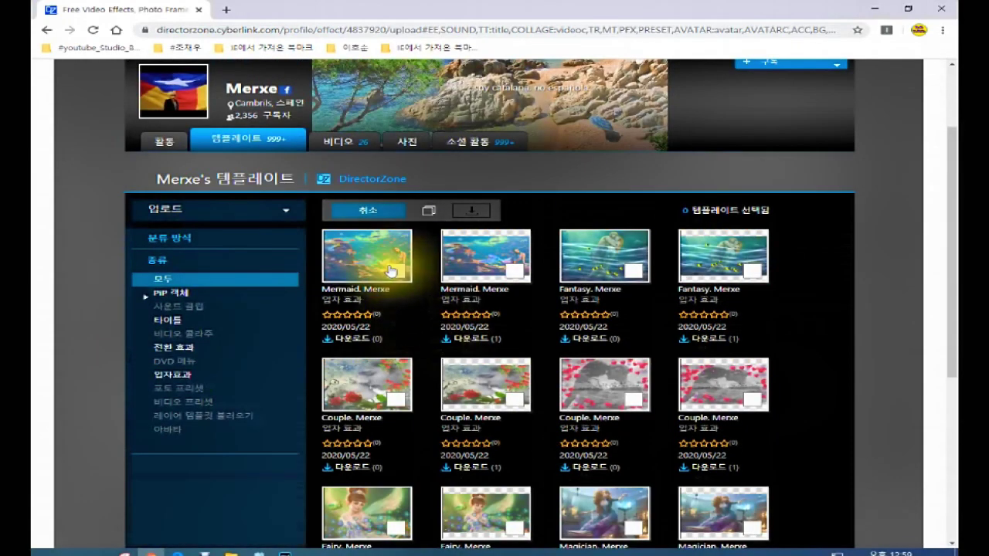
pyautogui.click(395, 272)
pyautogui.click(630, 272)
pyautogui.click(395, 399)
# - Add the first Flowers template on page 2 to the selection and try to download the selected templates
pyautogui.scroll(-1, 668, 446)
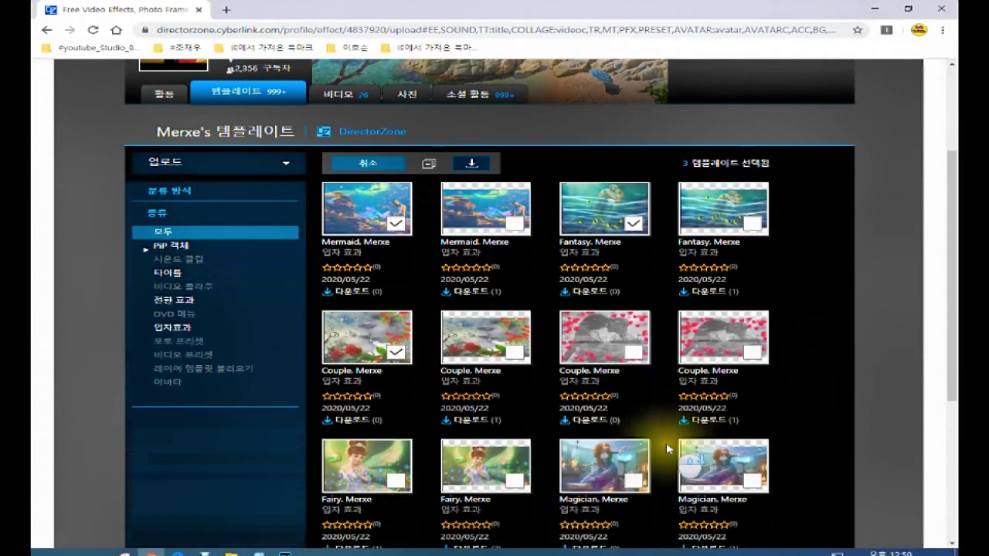
pyautogui.scroll(-3, 666, 443)
pyautogui.click(545, 524)
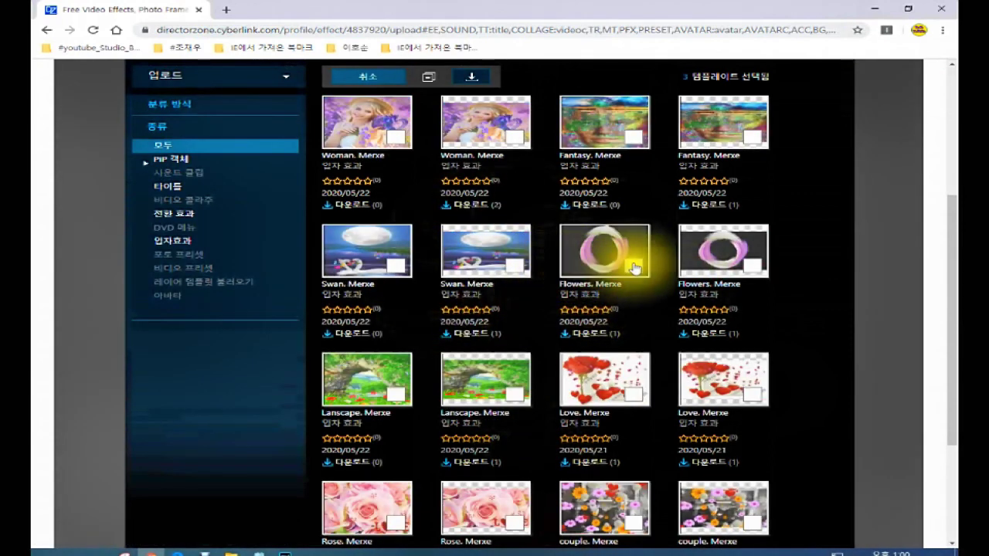
pyautogui.click(634, 267)
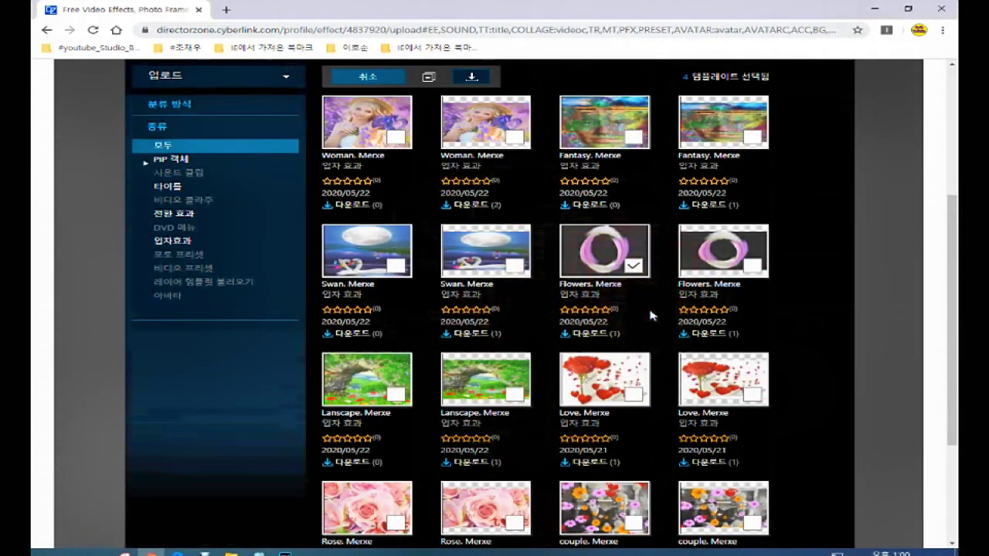
pyautogui.click(468, 81)
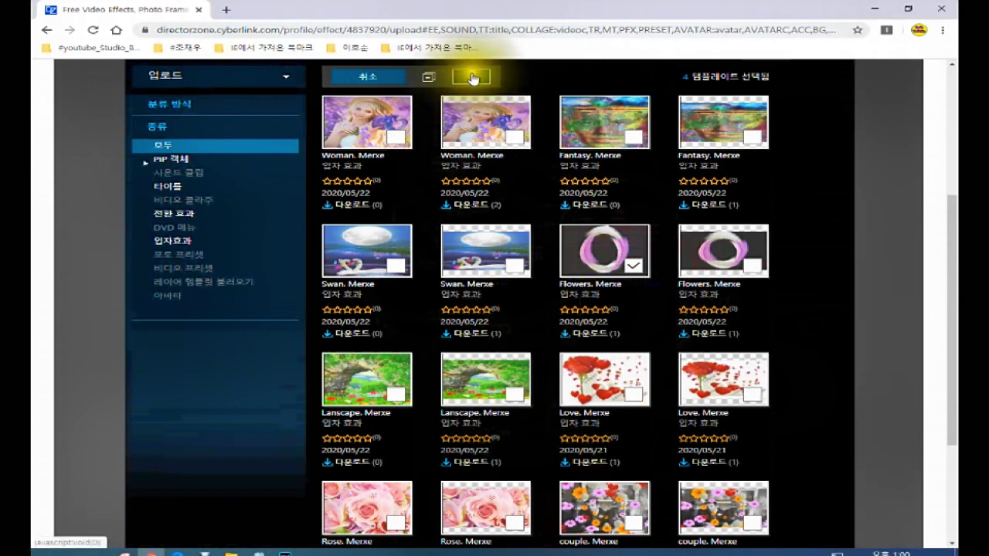
pyautogui.click(474, 79)
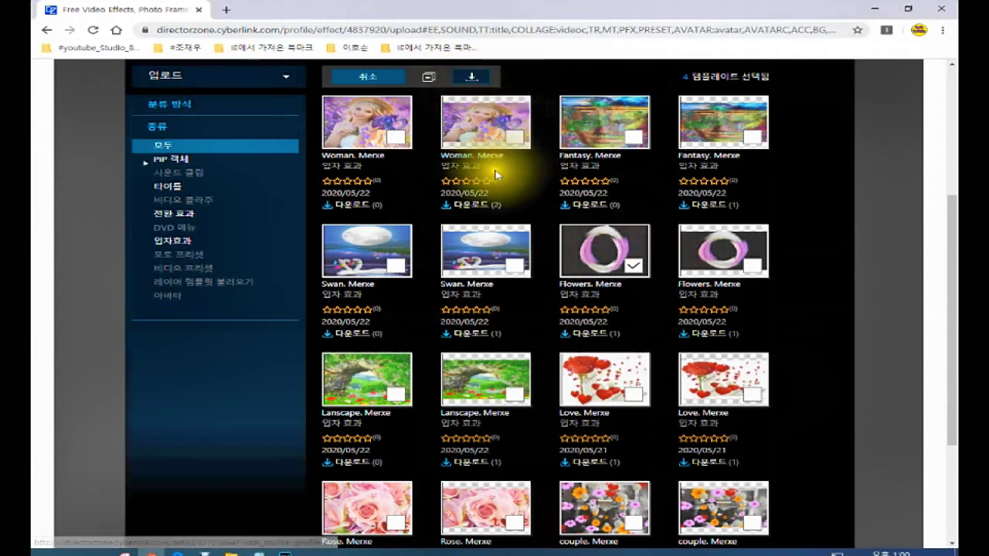
# - Clear the template selection and restart multiple selection, trying it once with the first Woman template
pyautogui.click(632, 268)
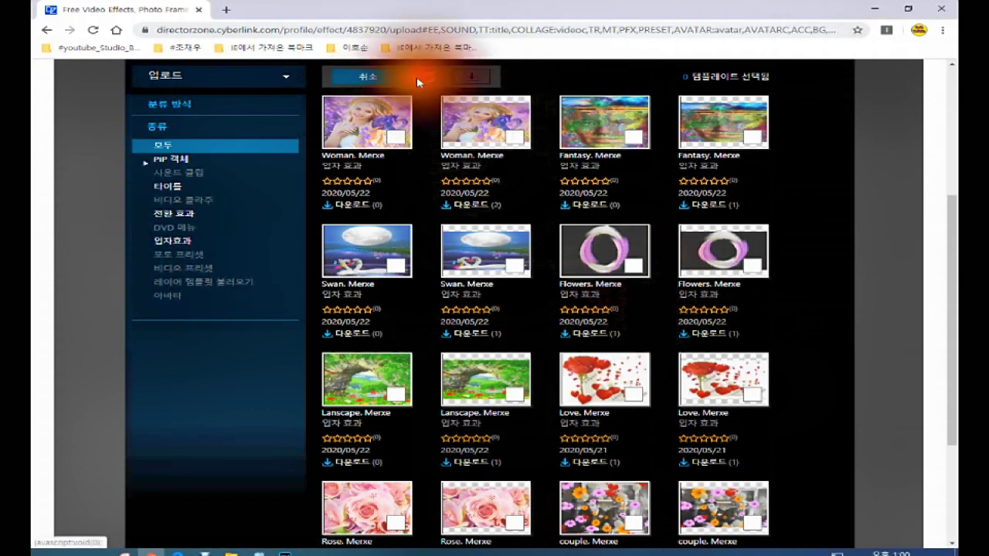
pyautogui.click(372, 82)
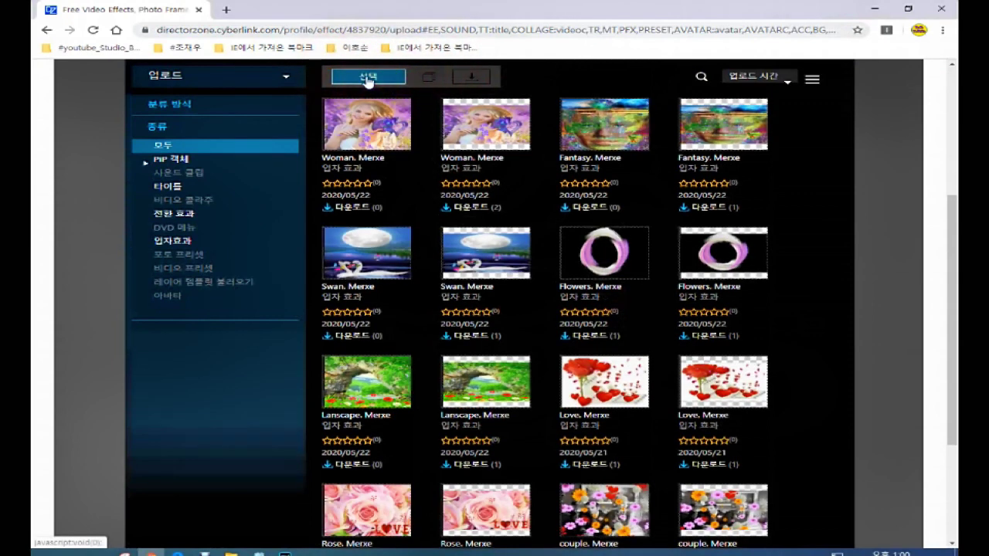
pyautogui.click(370, 81)
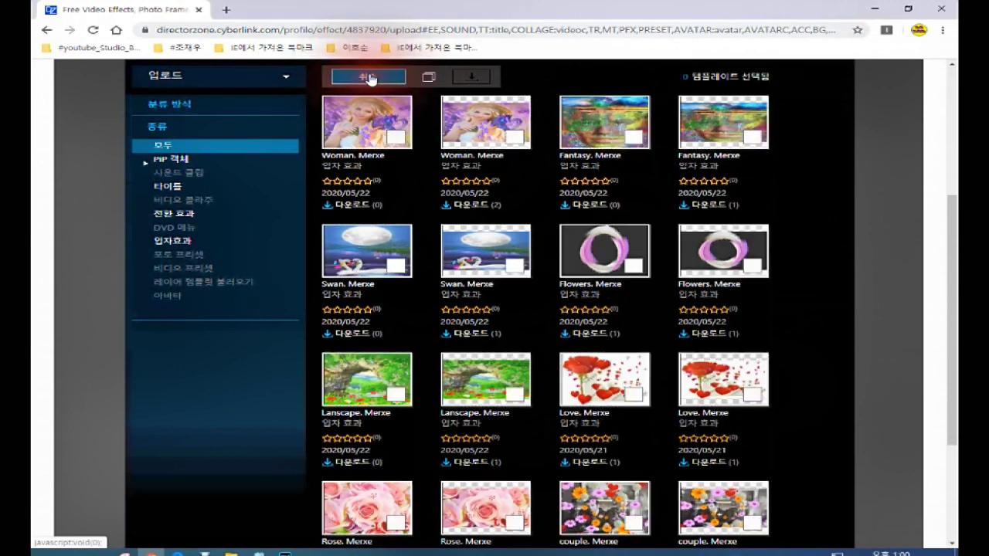
pyautogui.click(396, 138)
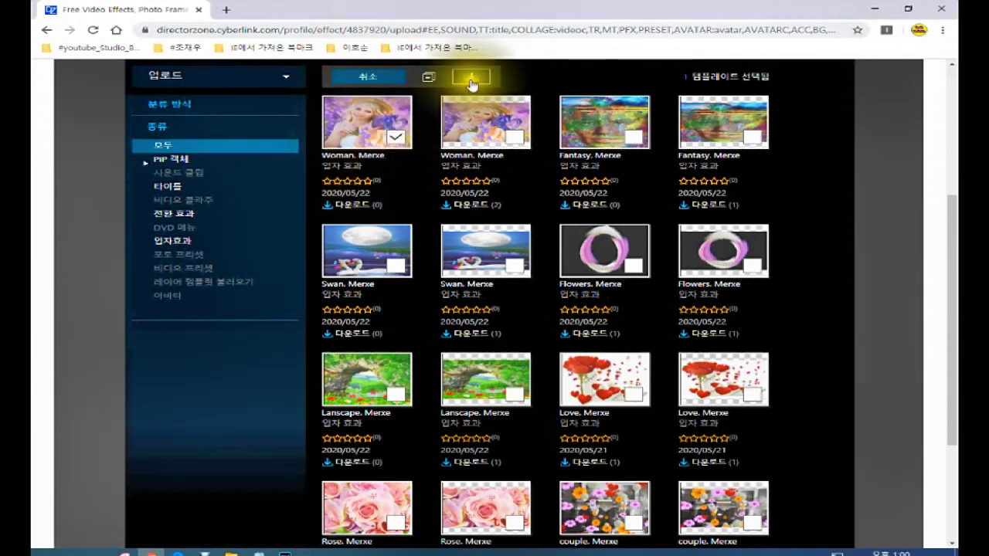
pyautogui.click(386, 81)
pyautogui.click(382, 83)
# - Try selecting all of the creator's templates at once, and clear that selection again
pyautogui.click(426, 81)
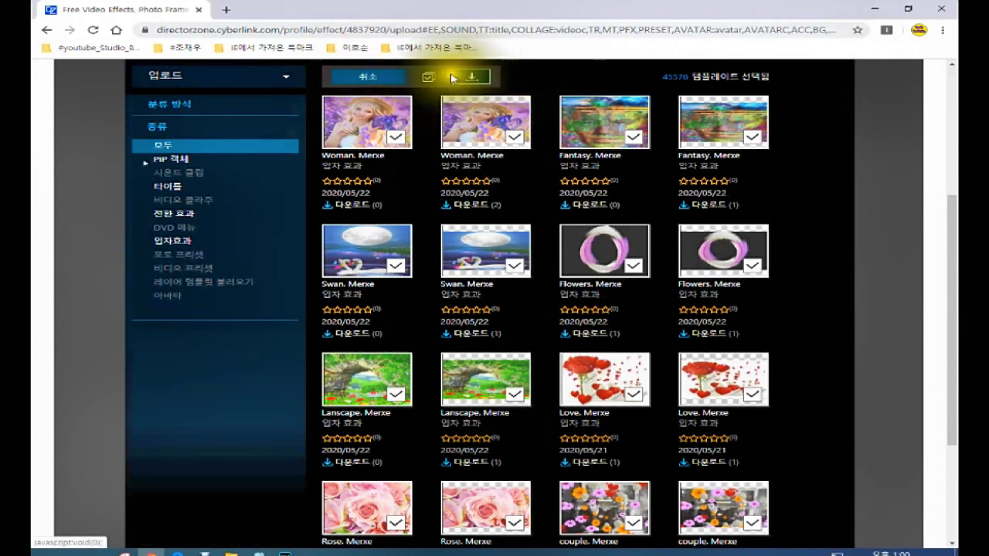
pyautogui.click(397, 81)
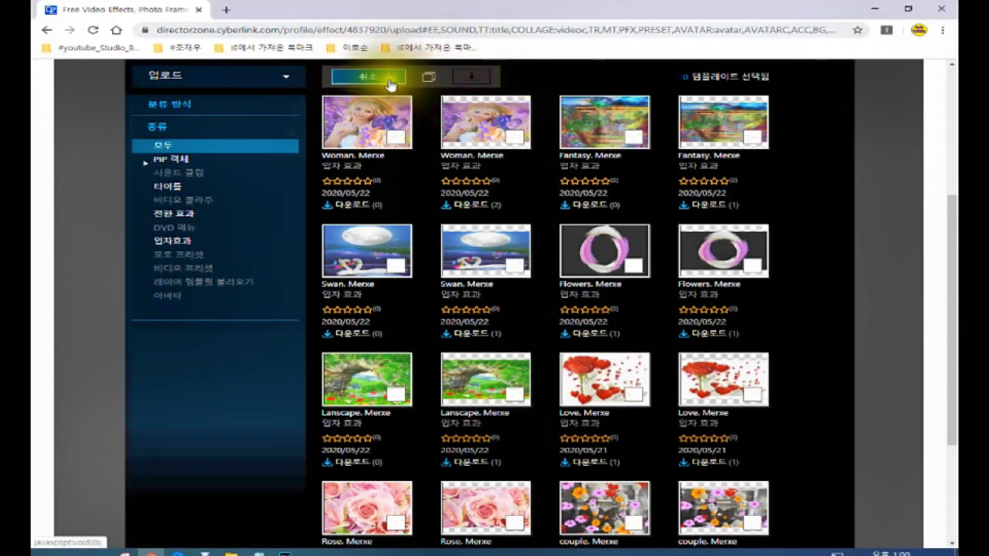
pyautogui.click(390, 80)
pyautogui.click(389, 81)
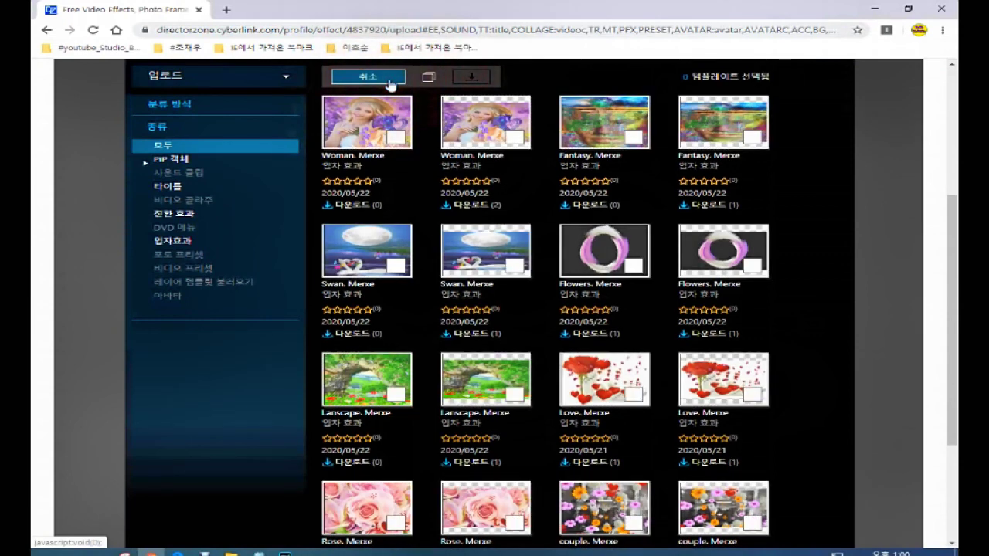
# - Select only the first Woman template, download it and finish its installation in the template installer
pyautogui.click(394, 137)
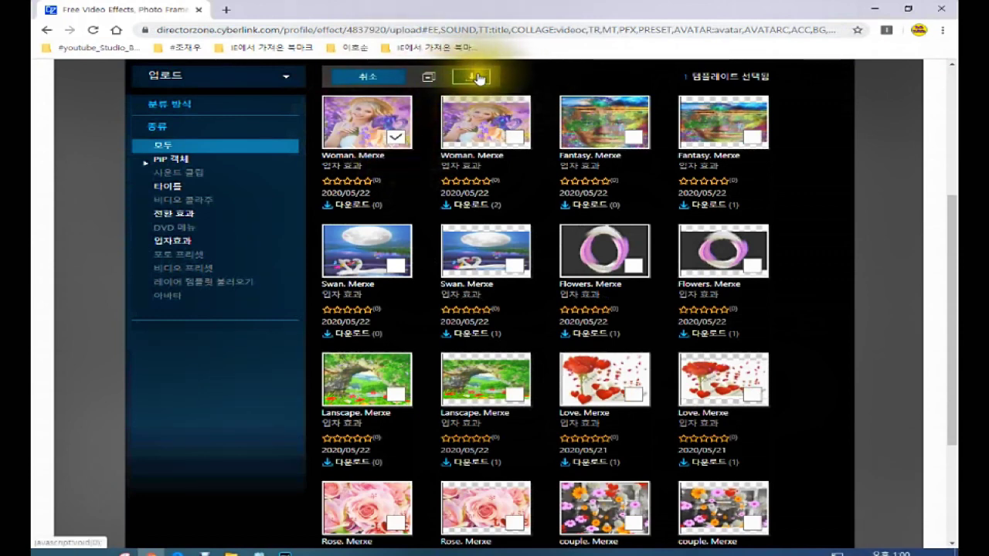
pyautogui.click(472, 80)
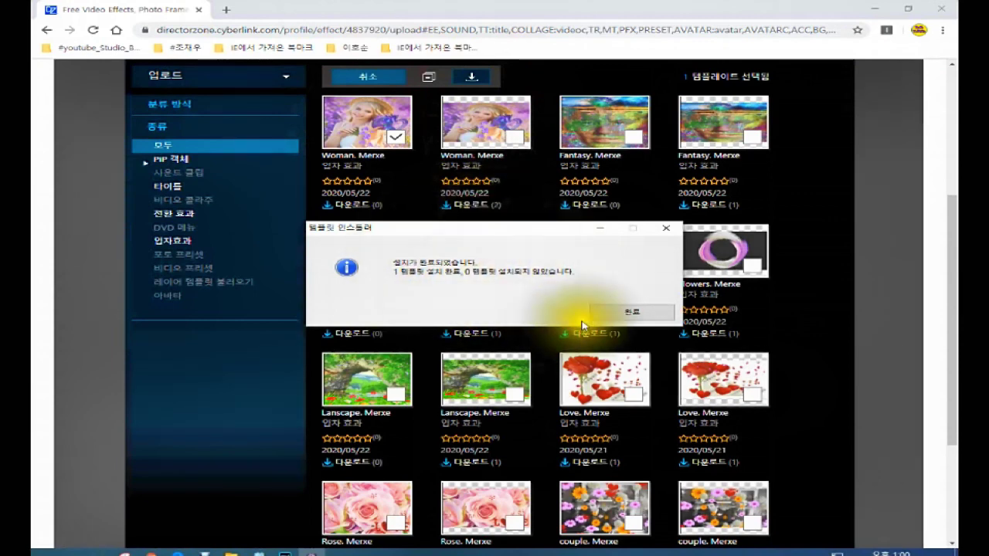
pyautogui.click(630, 313)
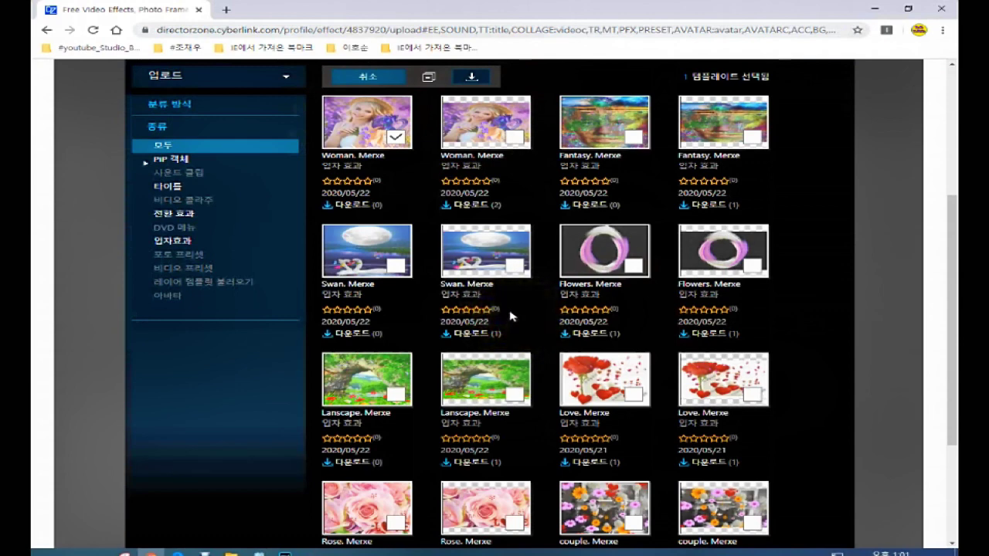
# - Filter the creator's templates to motion objects (모션 객체) within the PiP objects (PiP 객체) category
pyautogui.click(156, 162)
pyautogui.click(145, 165)
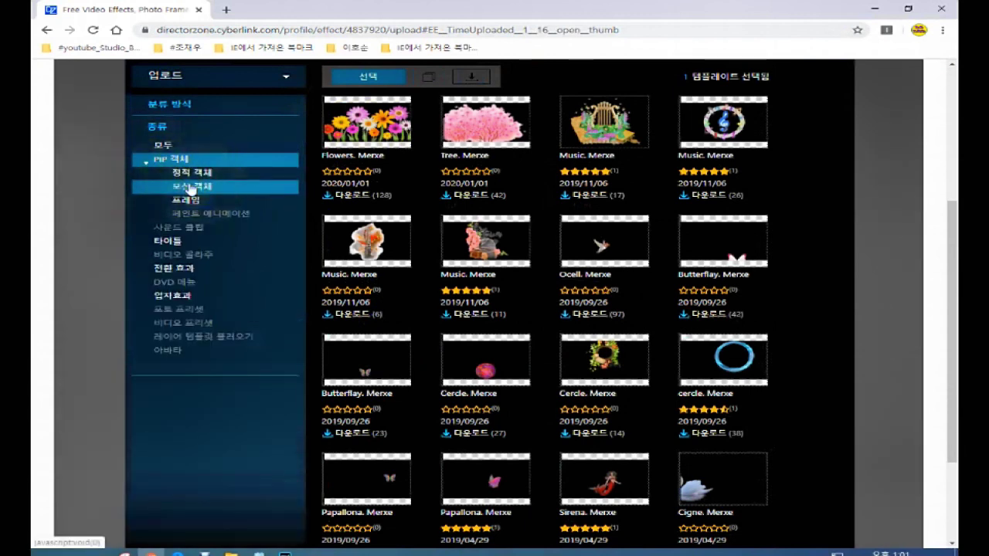
pyautogui.click(191, 188)
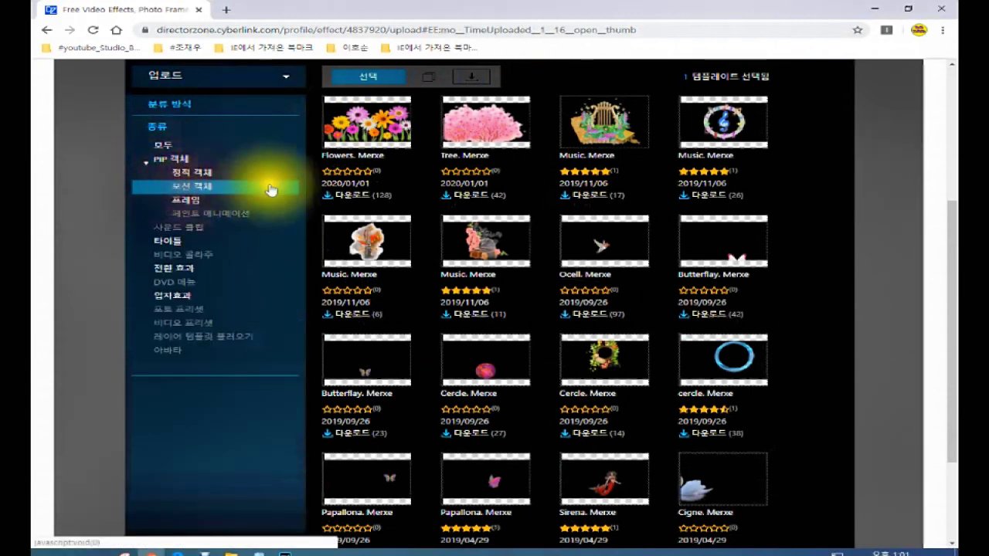
# - Turn on multiple selection for the motion objects, try selecting all of them, and mark only the first template, Ocell
pyautogui.click(369, 75)
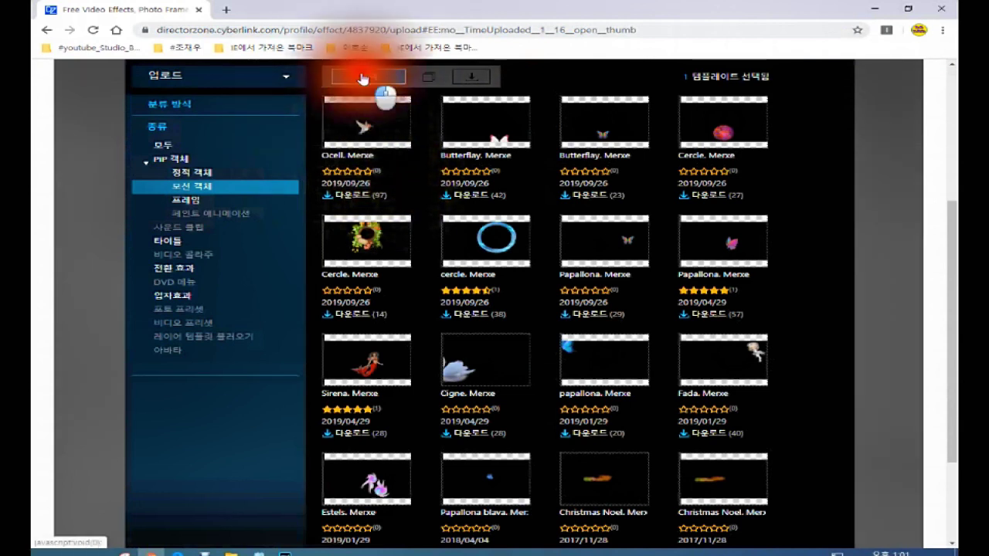
pyautogui.click(428, 75)
pyautogui.scroll(1, 438, 101)
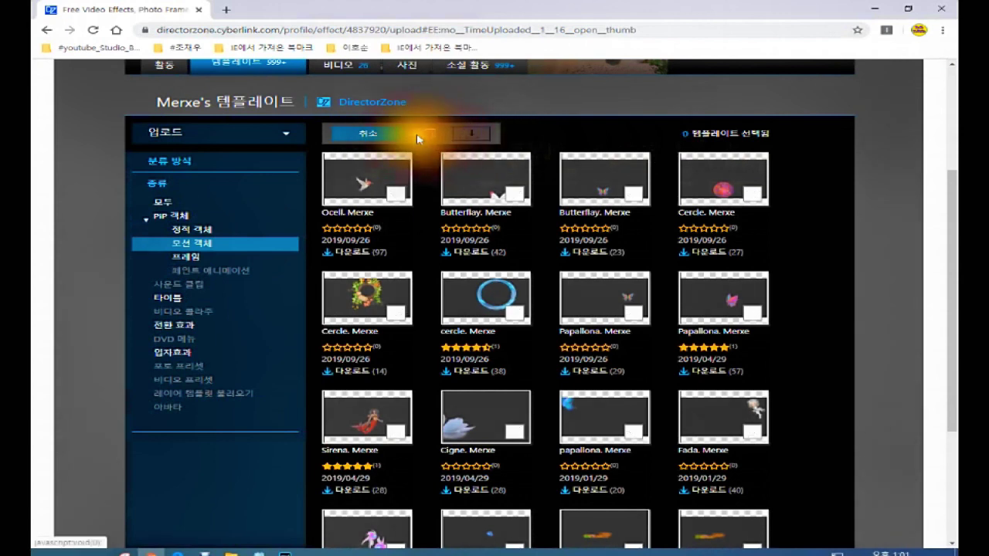
pyautogui.click(373, 138)
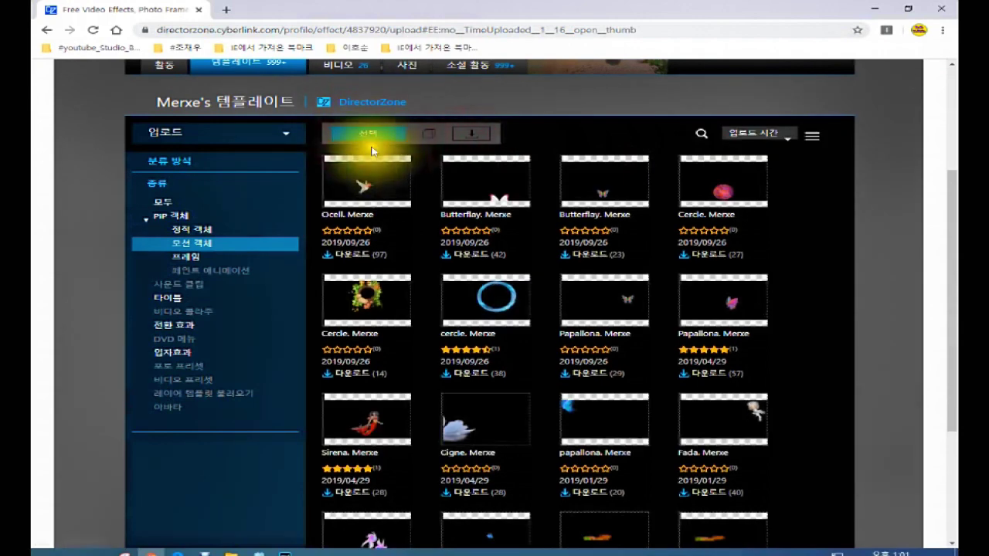
pyautogui.click(375, 136)
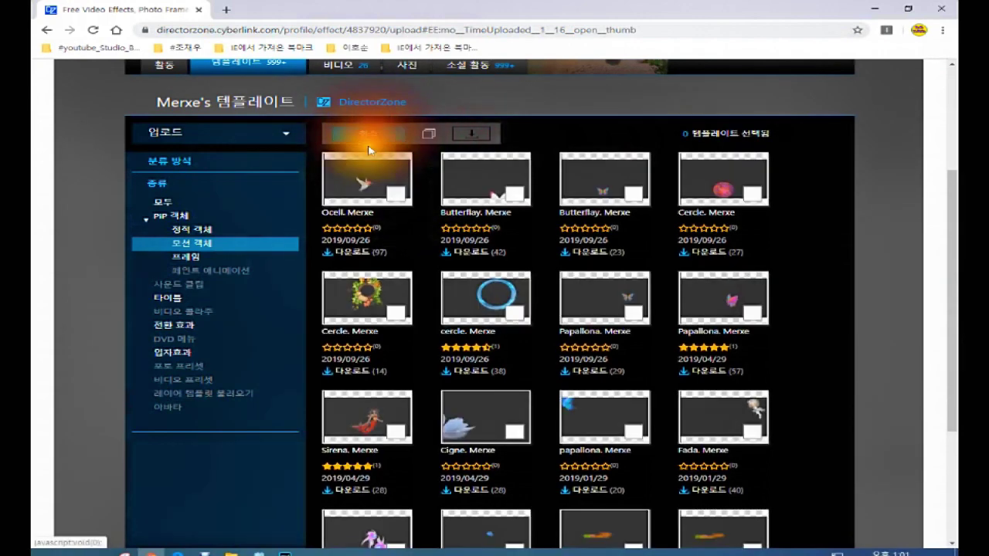
pyautogui.click(396, 194)
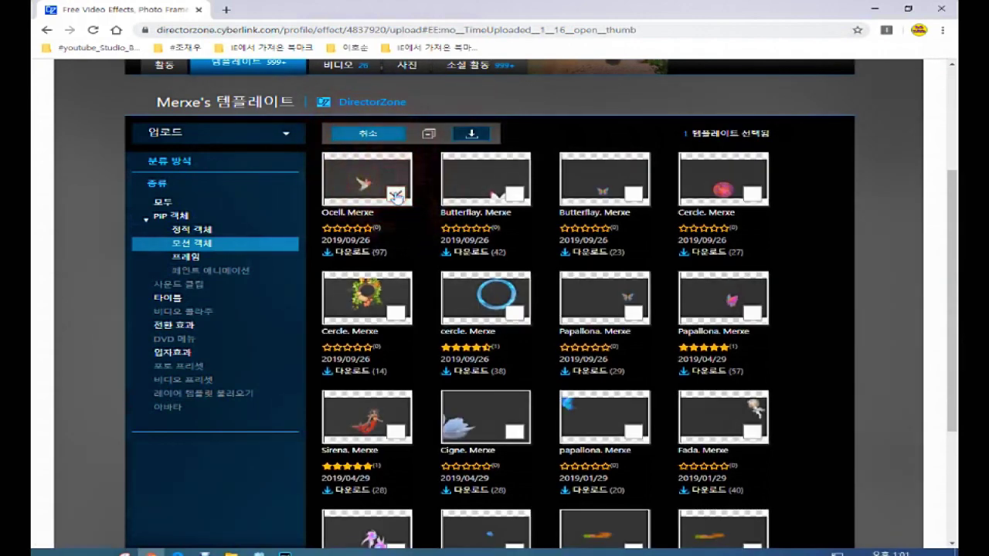
# - Clear the Ocell selection, mark only the flower-wreath Cercle template instead, and download it through to the end of its installation
pyautogui.click(396, 194)
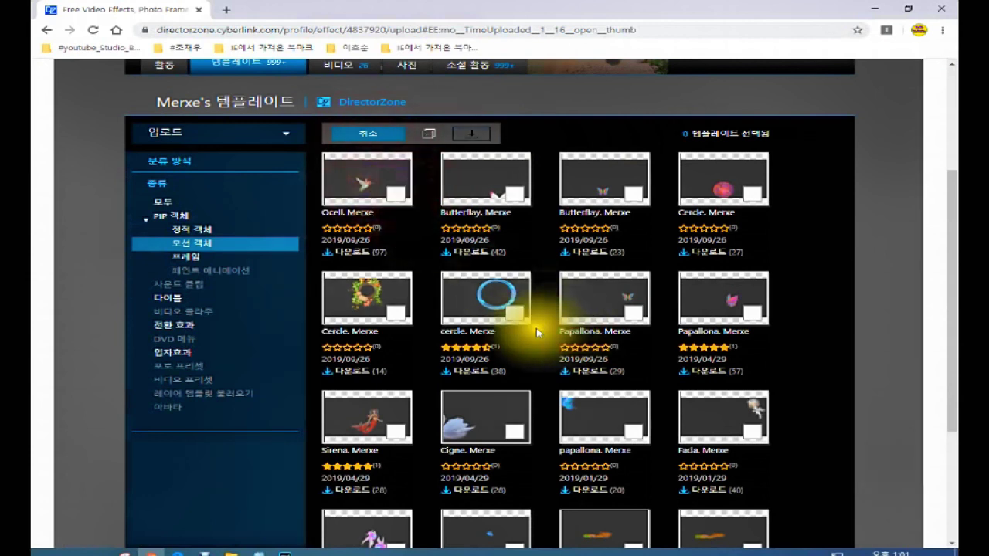
pyautogui.click(514, 314)
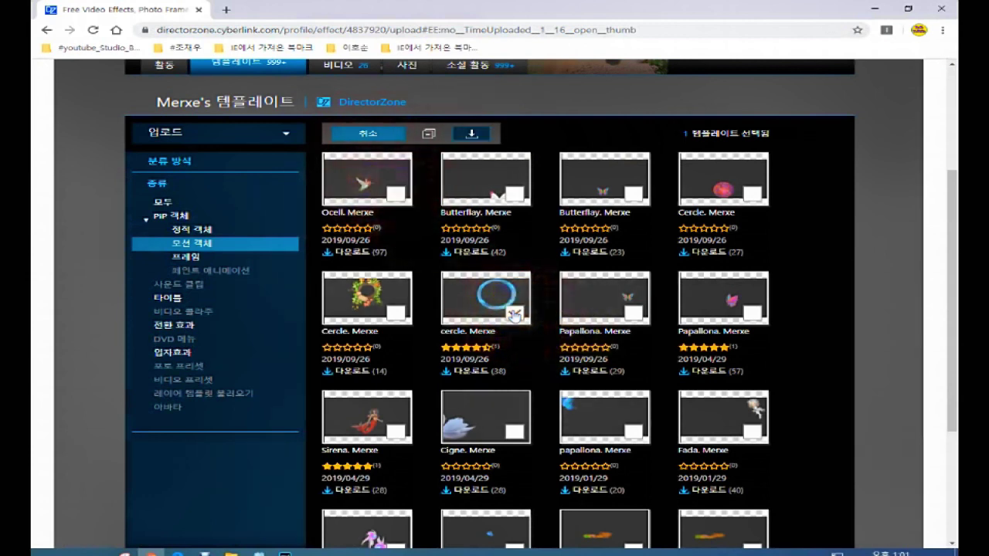
pyautogui.click(513, 314)
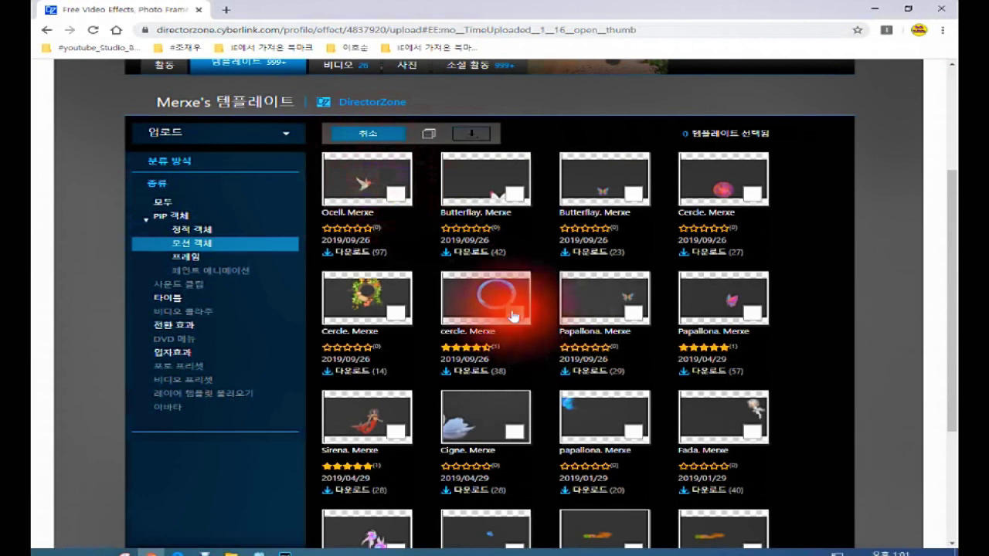
pyautogui.click(402, 316)
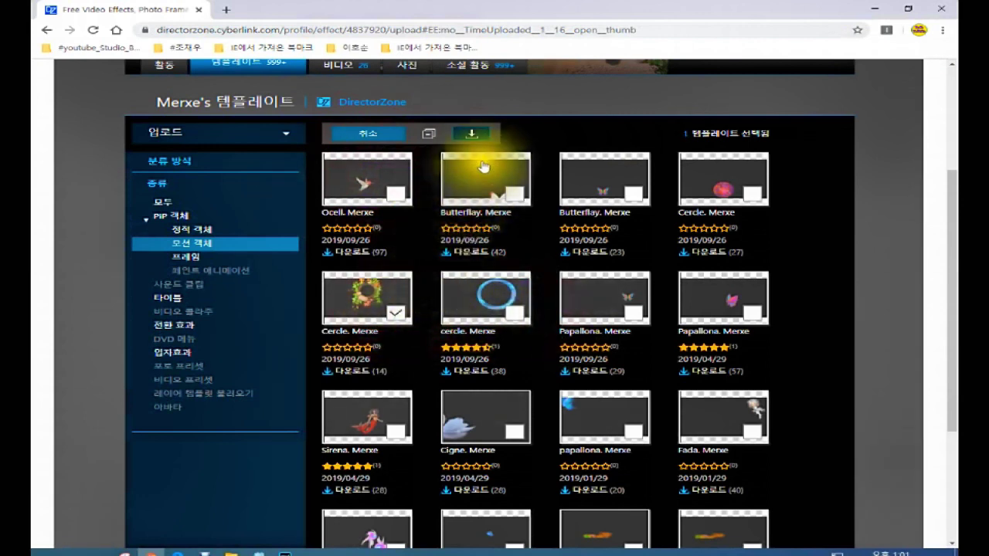
pyautogui.click(468, 135)
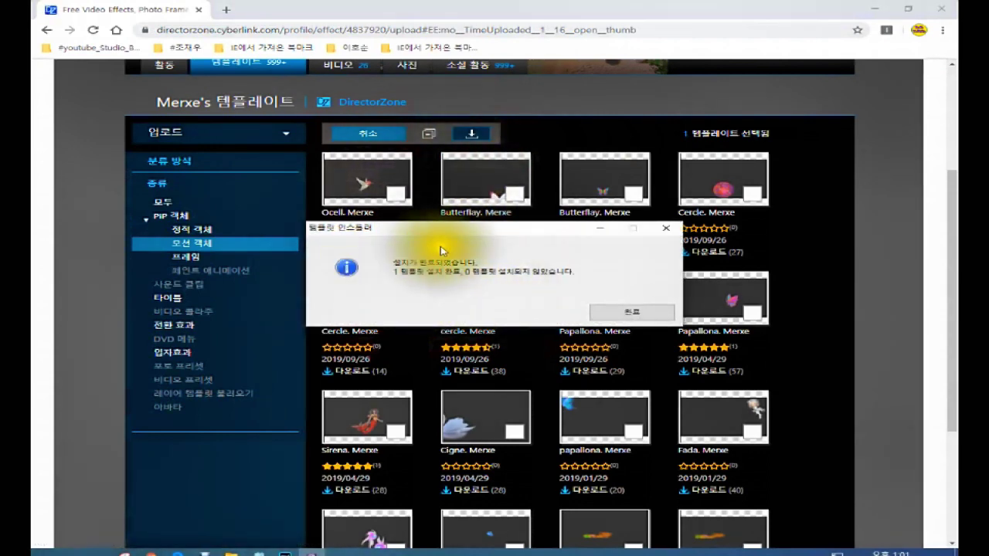
pyautogui.click(623, 311)
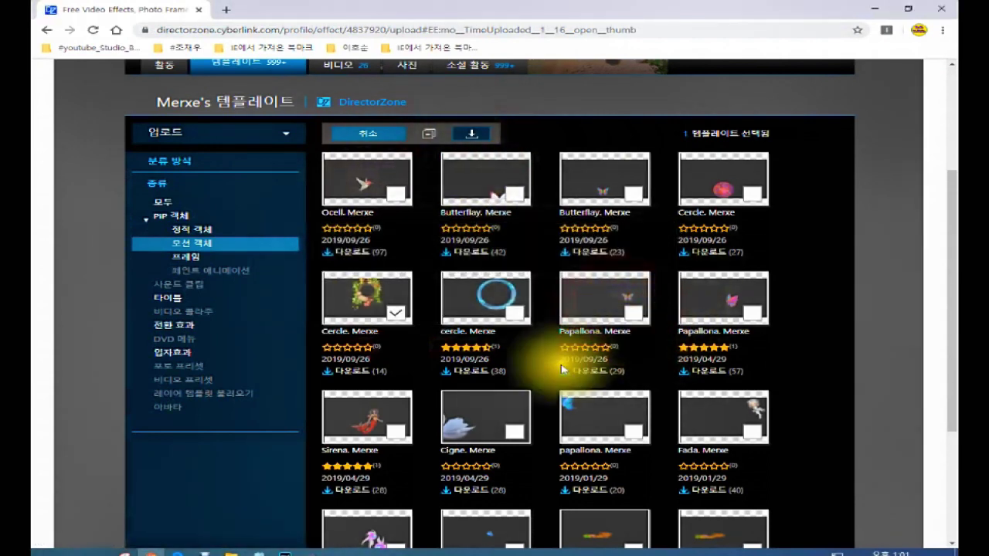
# - Close the browser to return to PowerDirector, and view the downloaded (다운로드함) transitions and the PiP object library
pyautogui.click(940, 9)
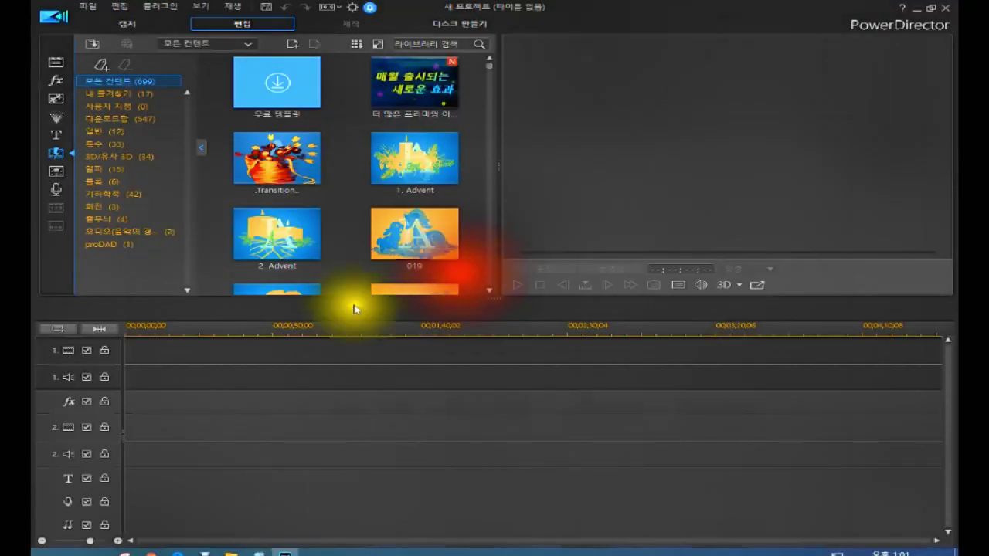
pyautogui.click(105, 118)
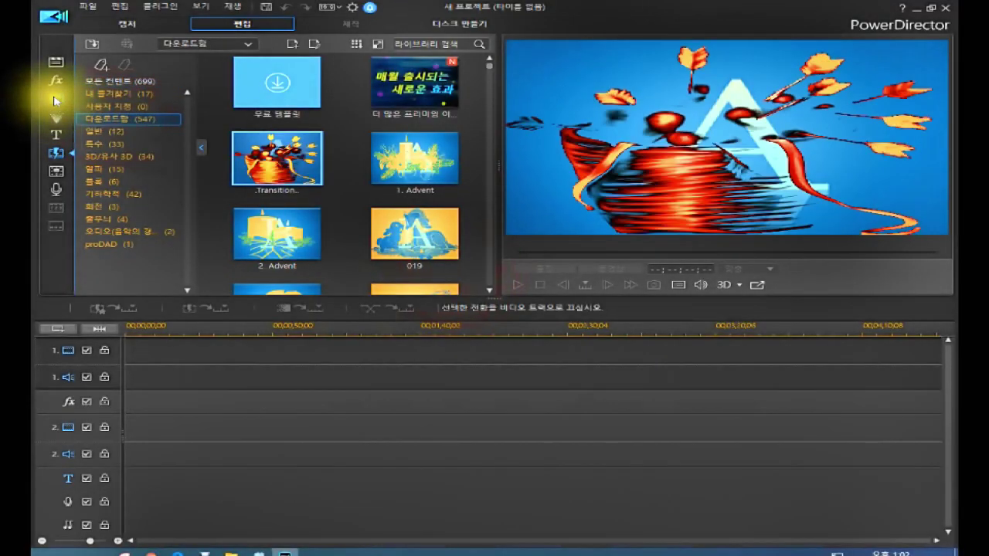
pyautogui.click(55, 99)
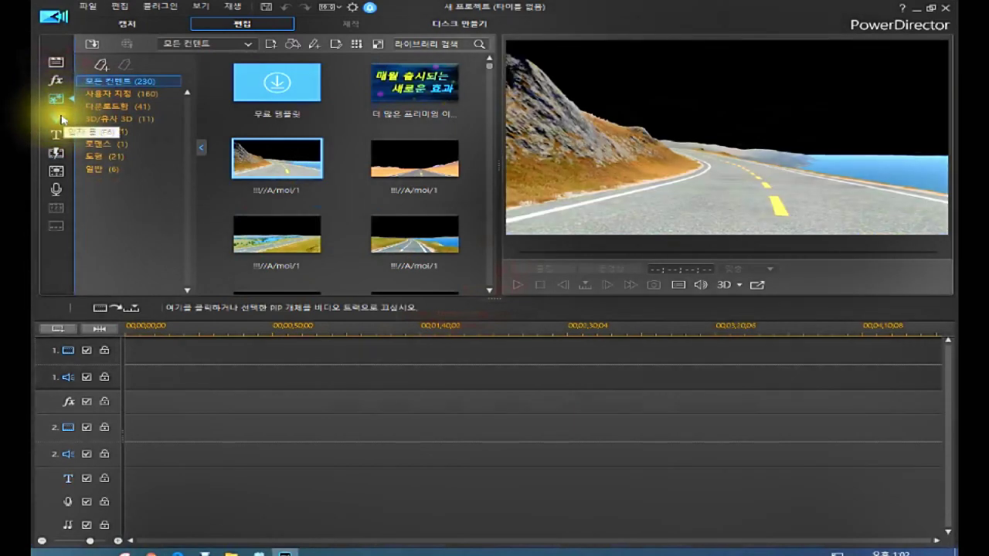
# - Open the particle library and list only its downloaded (다운로드함) templates
pyautogui.click(59, 118)
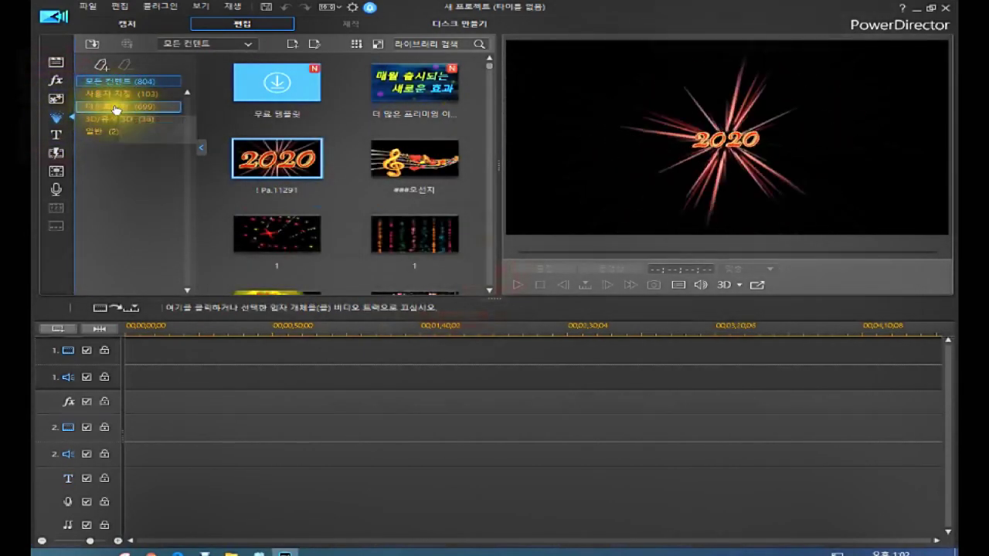
pyautogui.click(137, 83)
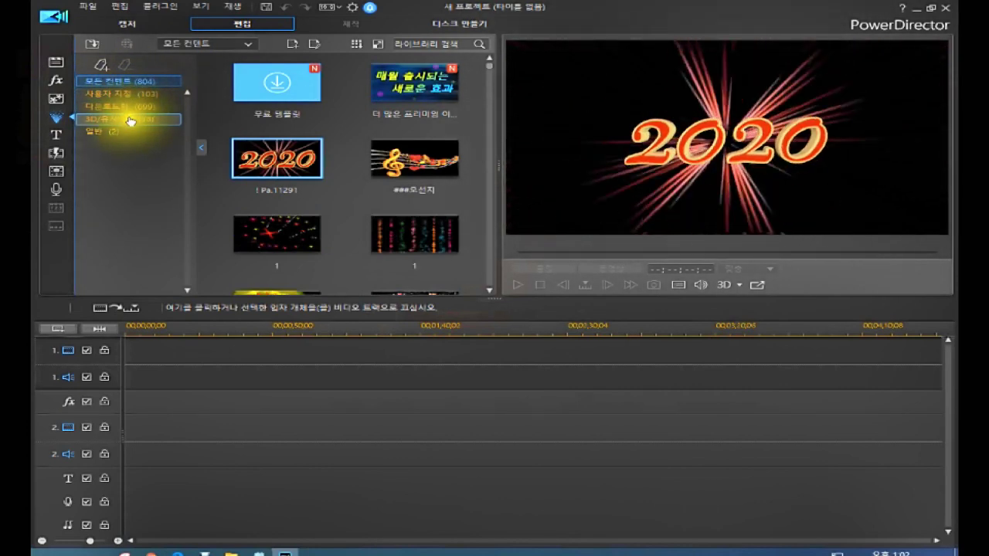
pyautogui.click(136, 110)
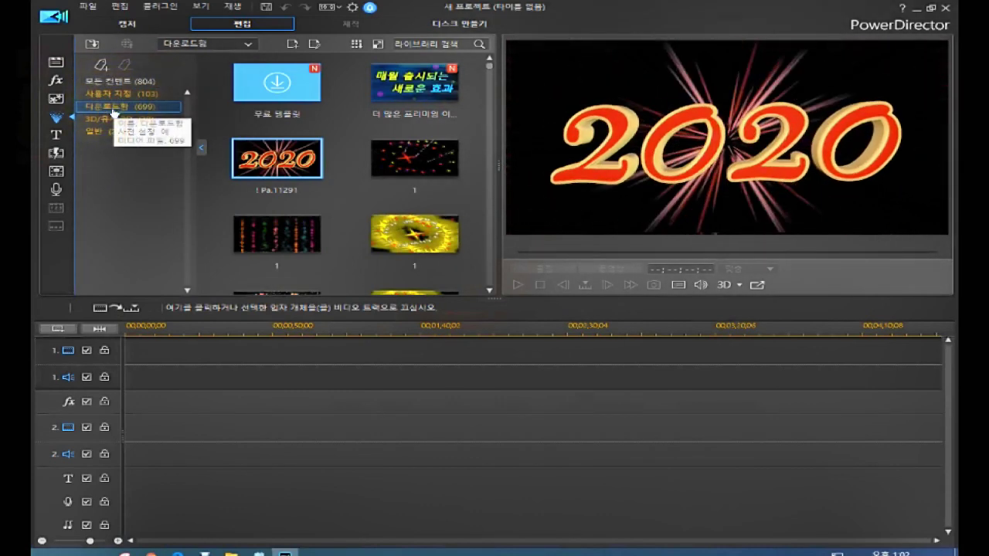
# - Preview the downloaded red-star particle template, view the custom (사용자 지정) particles, and return to the downloaded (다운로드함) category
pyautogui.click(386, 165)
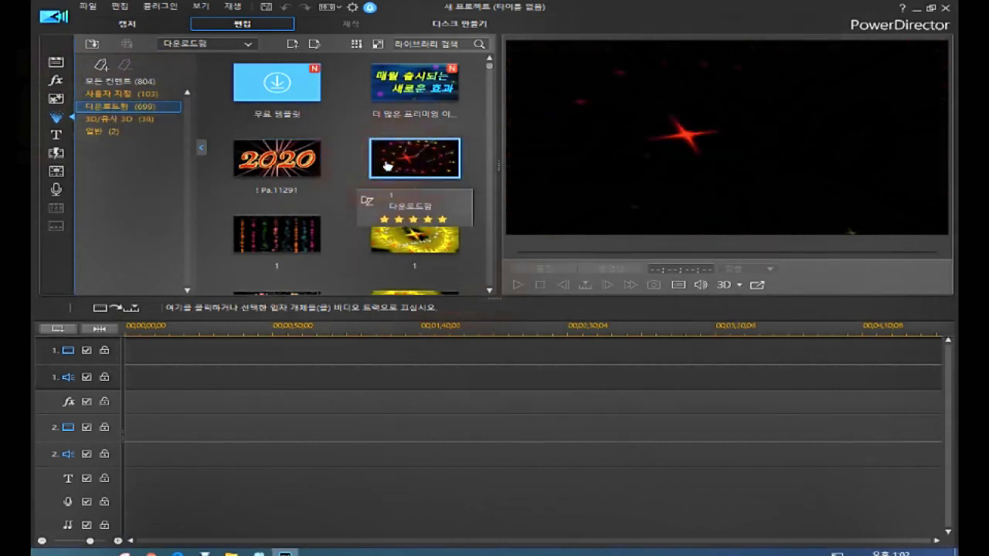
pyautogui.moveTo(386, 165); pyautogui.dragTo(157, 356)
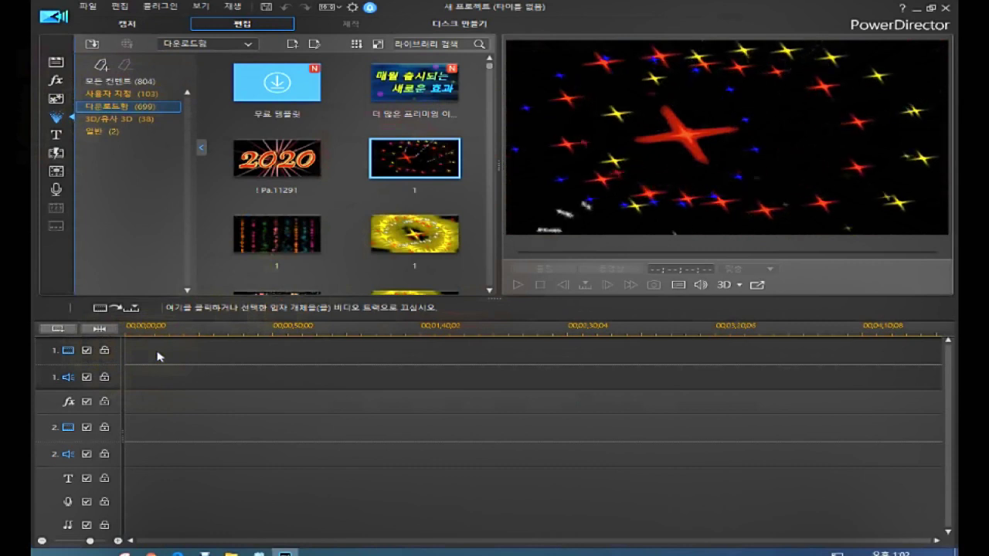
pyautogui.moveTo(157, 356); pyautogui.dragTo(113, 110)
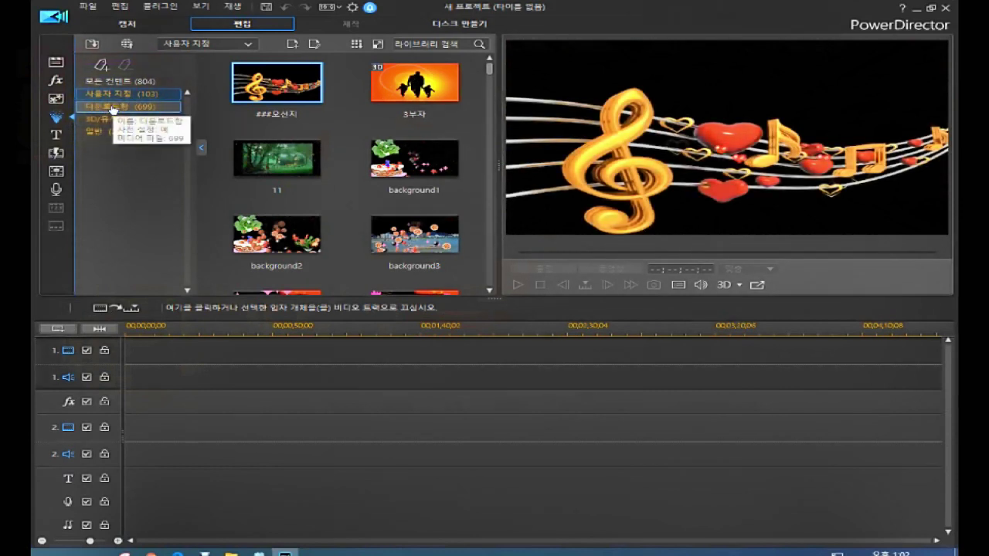
pyautogui.click(114, 110)
pyautogui.rightClick(114, 109)
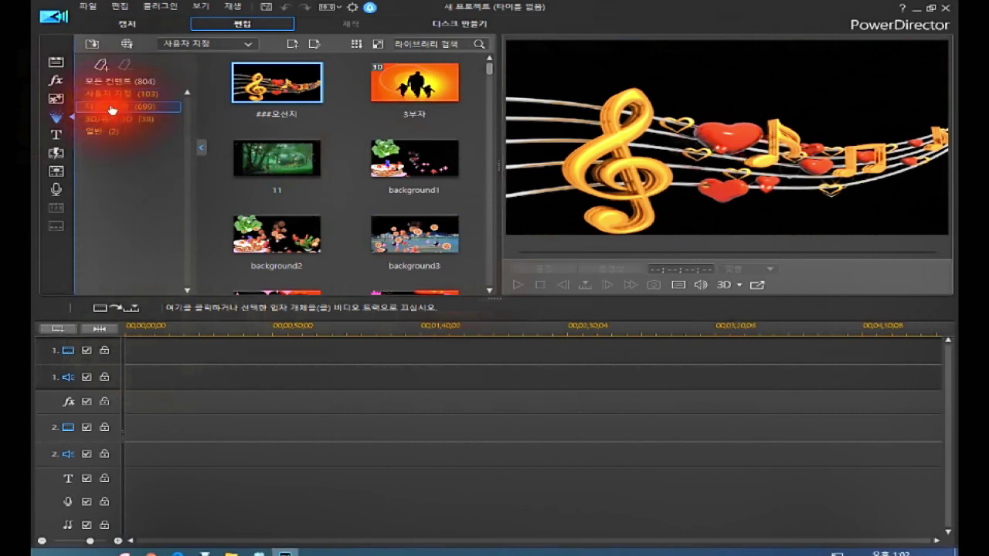
pyautogui.moveTo(112, 110); pyautogui.dragTo(401, 203)
# - Browse the downloaded particle templates for one to use, from the numbered ones through the heart and Effect templates and back to Blumen
pyautogui.scroll(-3, 413, 224)
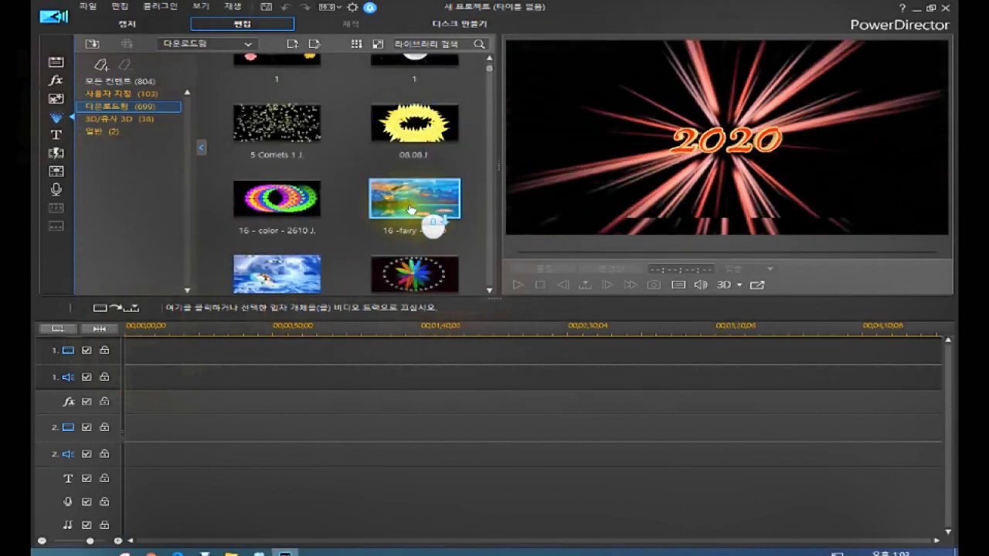
pyautogui.scroll(-3, 412, 209)
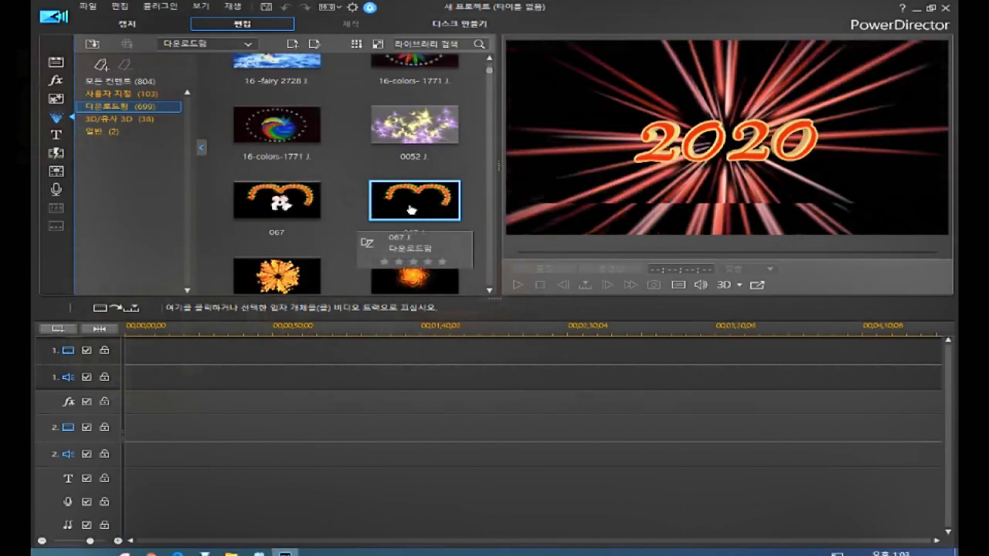
pyautogui.scroll(-5, 411, 209)
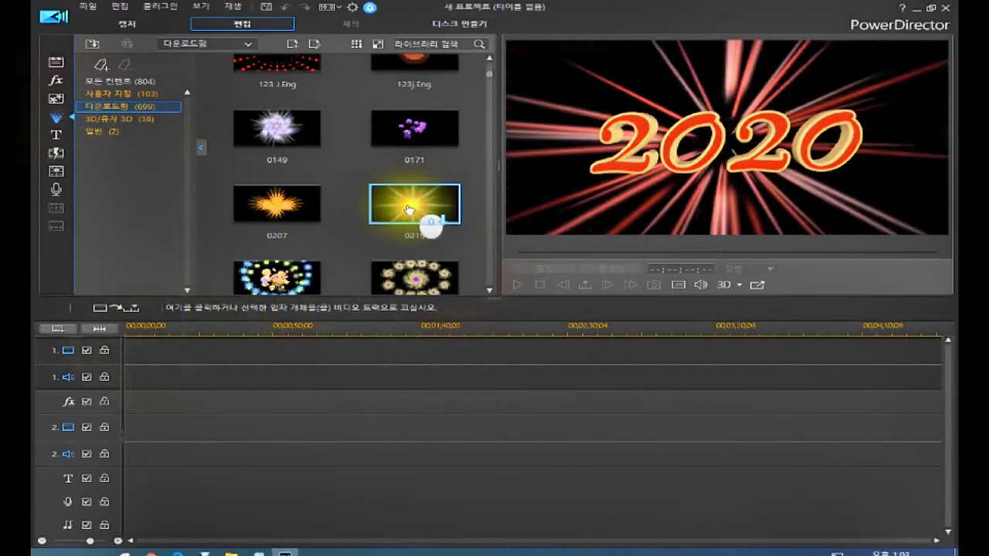
pyautogui.scroll(-5, 409, 209)
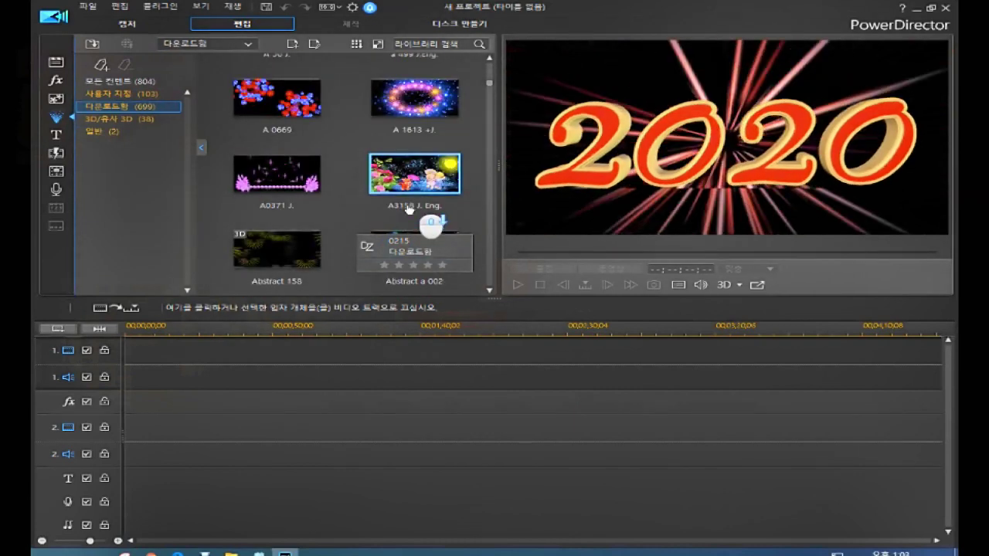
pyautogui.scroll(-2, 410, 209)
pyautogui.scroll(-5, 410, 209)
pyautogui.scroll(-2, 409, 209)
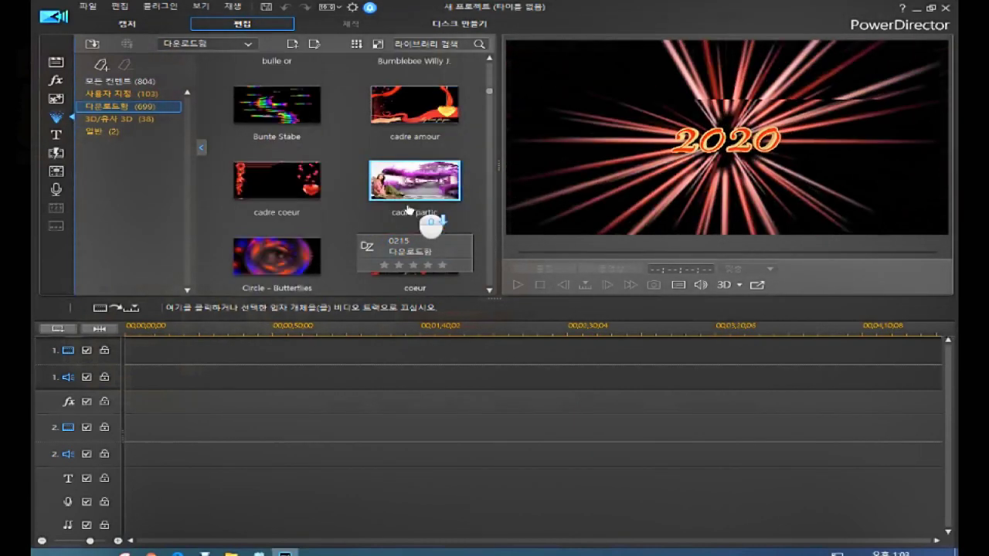
pyautogui.scroll(-3, 409, 208)
pyautogui.scroll(-3, 410, 209)
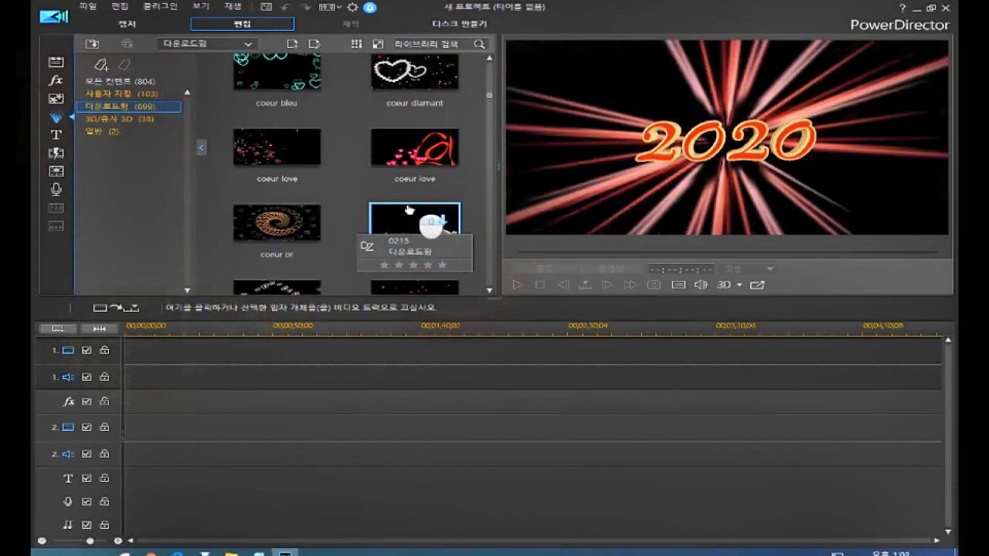
pyautogui.scroll(-3, 409, 209)
pyautogui.scroll(-3, 409, 209)
pyautogui.click(407, 187)
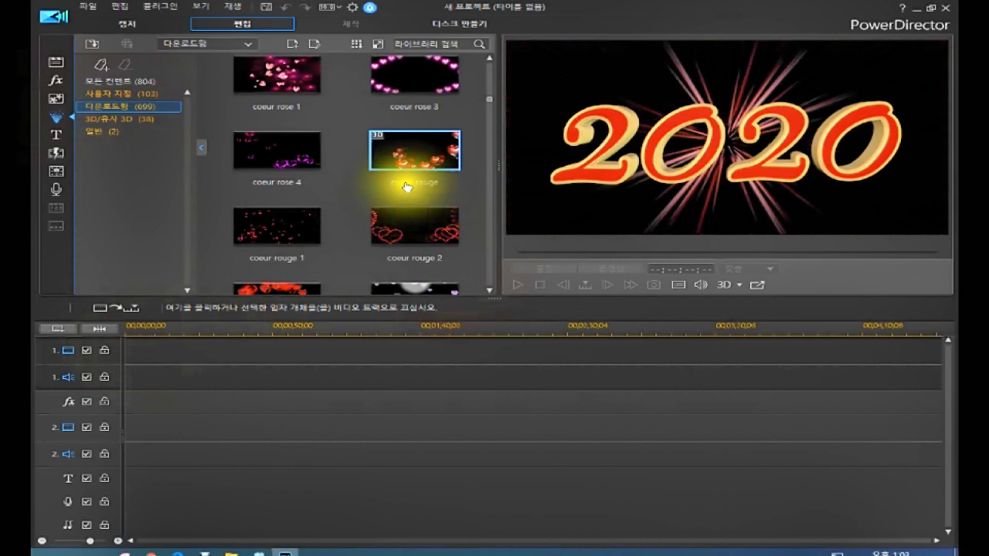
pyautogui.scroll(-3, 395, 225)
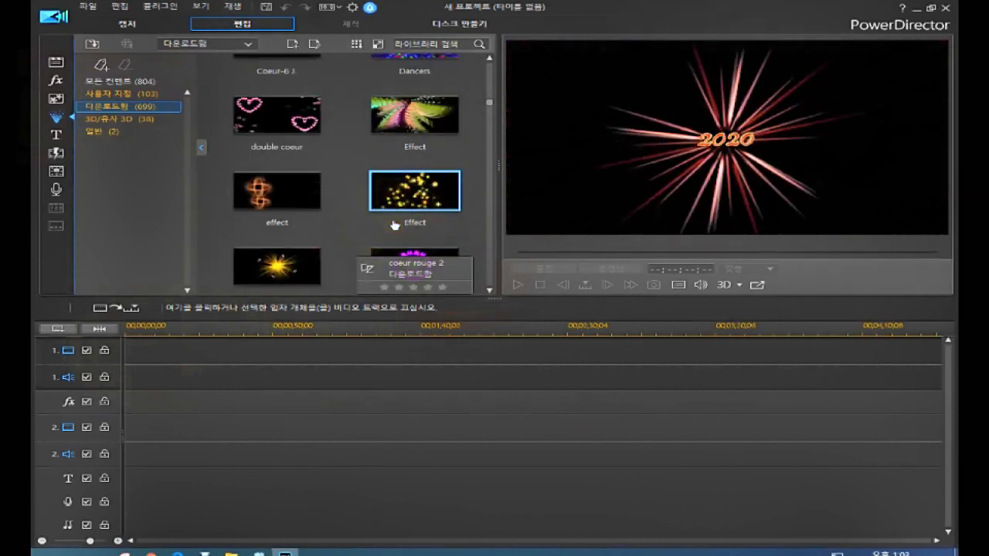
pyautogui.scroll(-3, 394, 225)
pyautogui.click(283, 232)
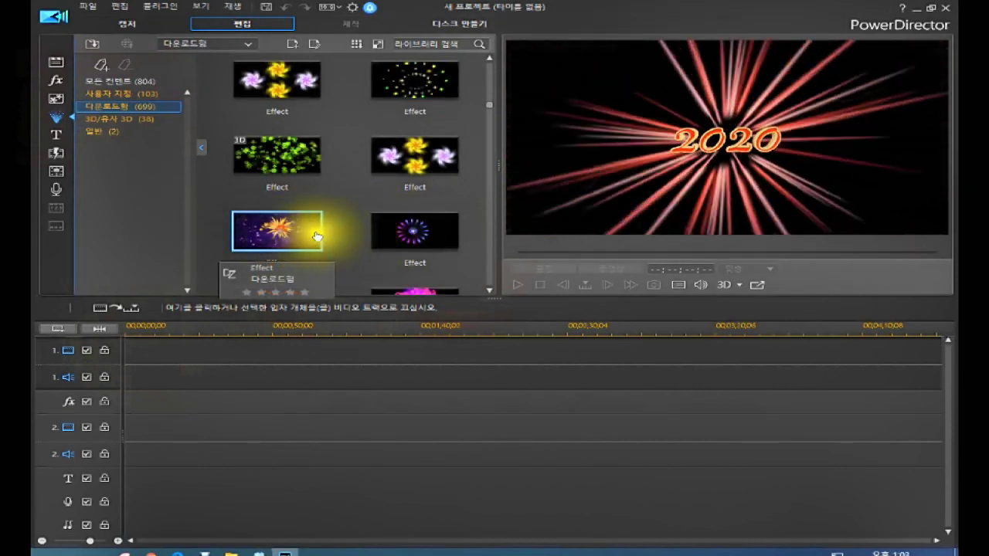
pyautogui.scroll(-3, 317, 236)
pyautogui.click(306, 236)
pyautogui.scroll(-3, 306, 237)
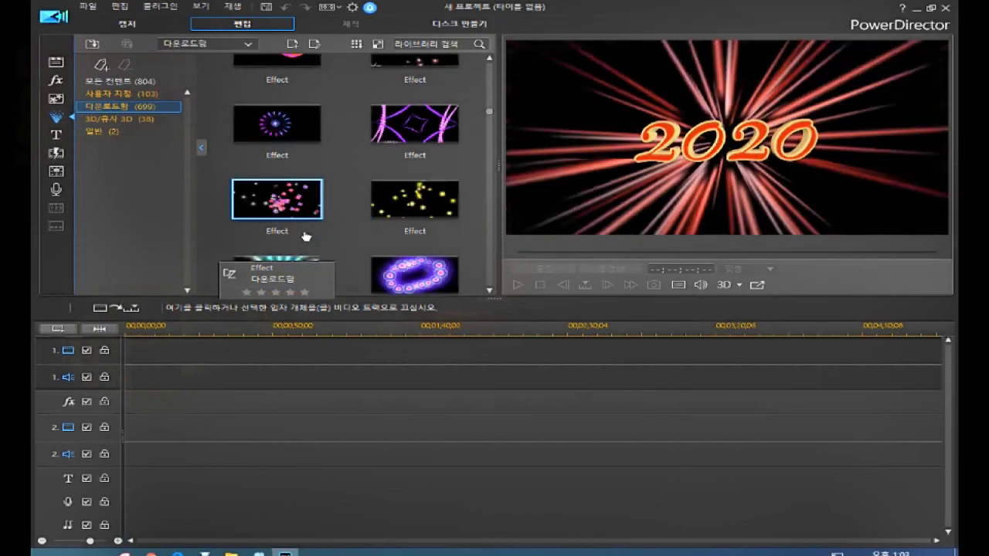
pyautogui.scroll(-3, 317, 243)
pyautogui.click(340, 199)
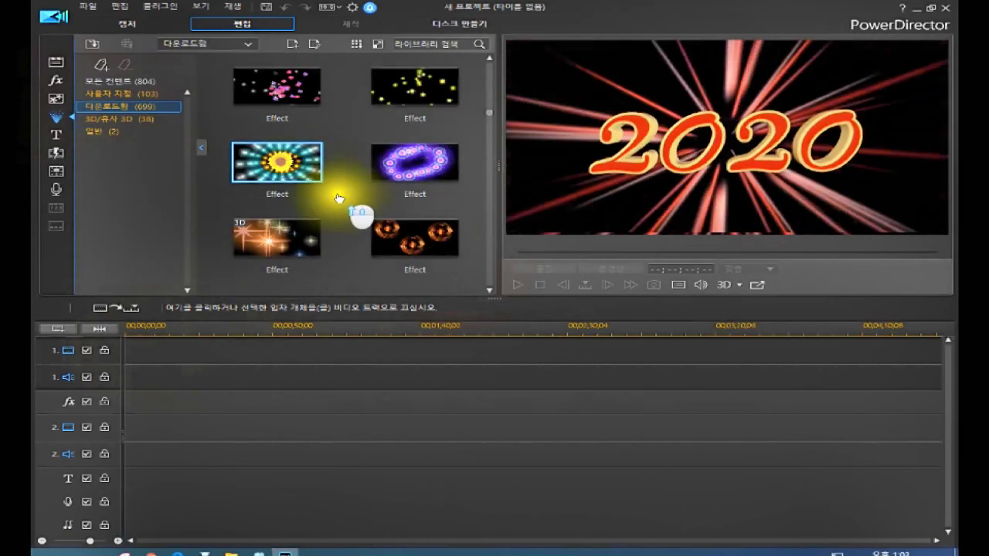
pyautogui.scroll(-8, 341, 200)
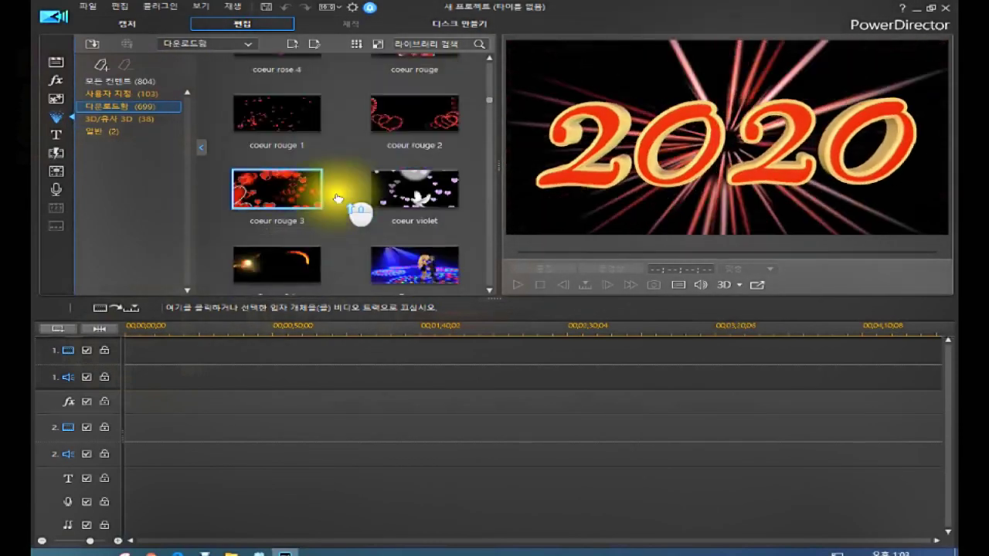
pyautogui.click(329, 154)
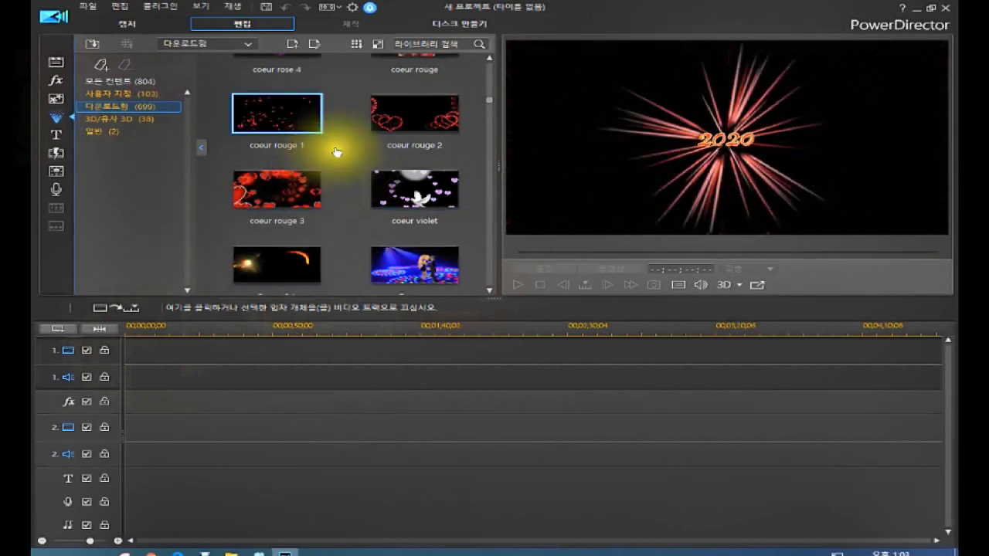
pyautogui.click(347, 132)
pyautogui.click(342, 133)
pyautogui.scroll(3, 342, 133)
pyautogui.click(333, 135)
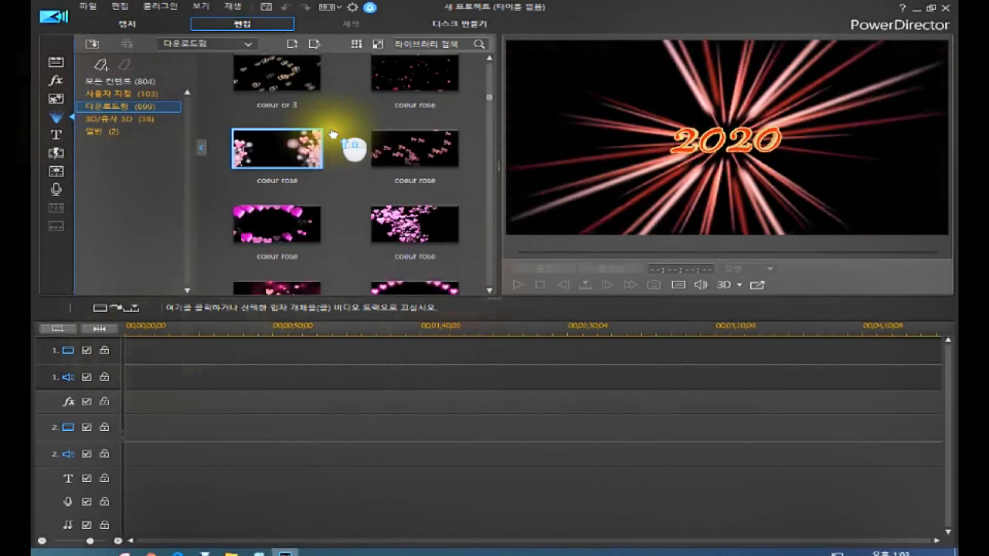
pyautogui.click(380, 176)
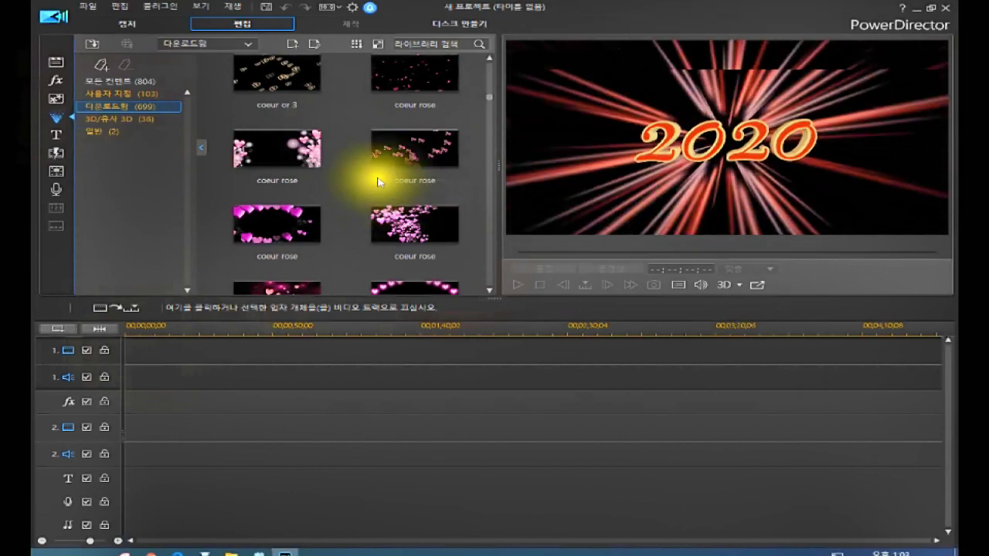
pyautogui.scroll(3, 338, 162)
pyautogui.click(333, 155)
pyautogui.scroll(5, 337, 162)
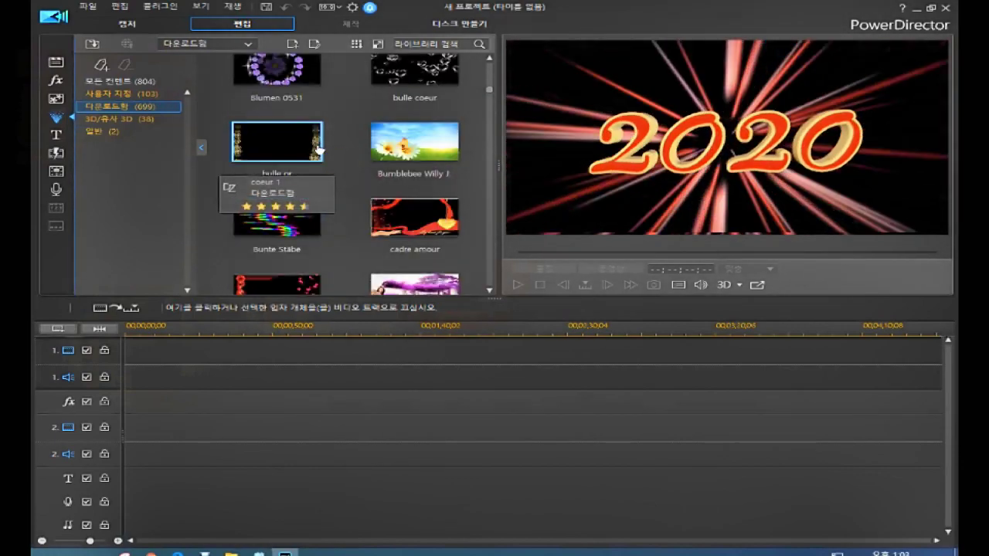
pyautogui.scroll(3, 338, 162)
# - Place the heart-shaped Blumen particle template at the start of video track 1 and fit the project to the timeline's width
pyautogui.click(286, 215)
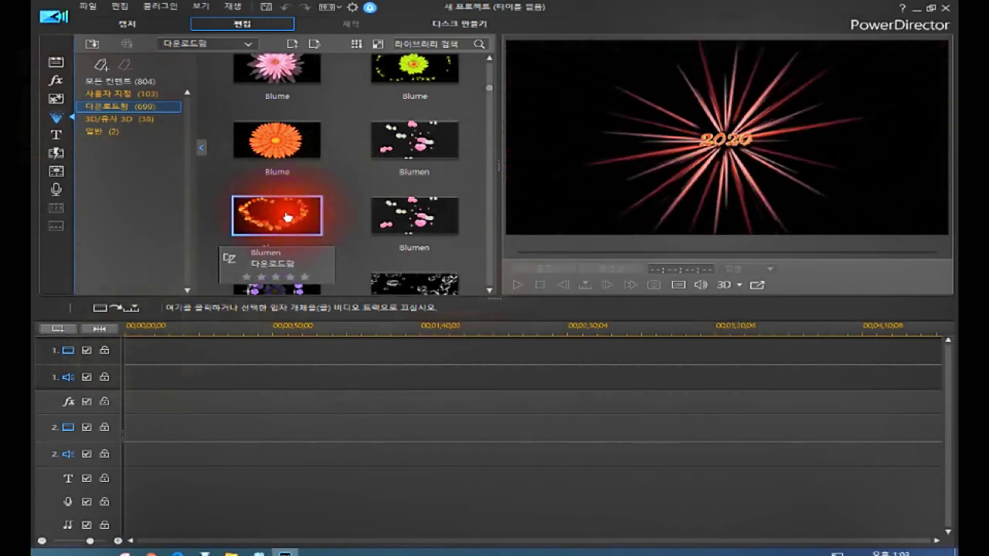
pyautogui.moveTo(287, 217); pyautogui.dragTo(112, 350)
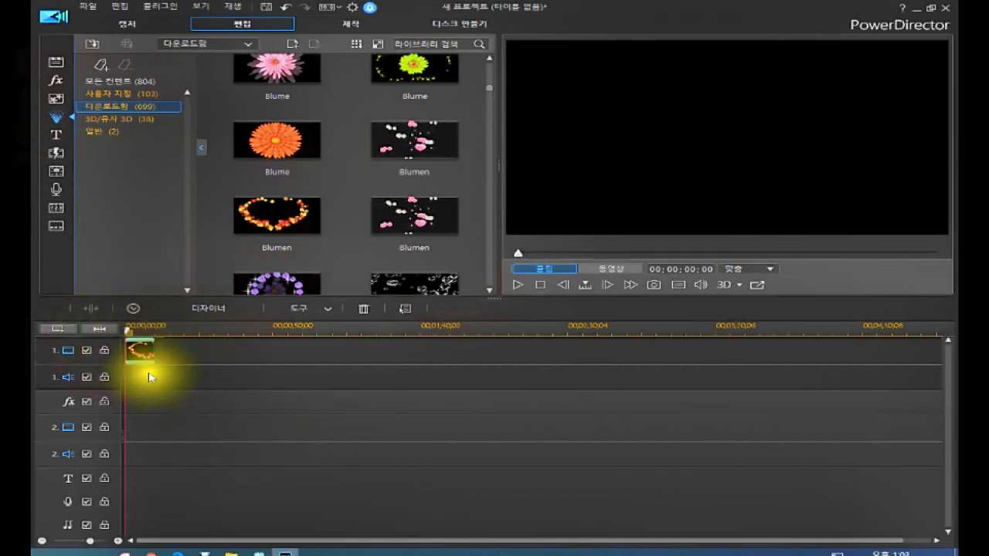
pyautogui.click(96, 329)
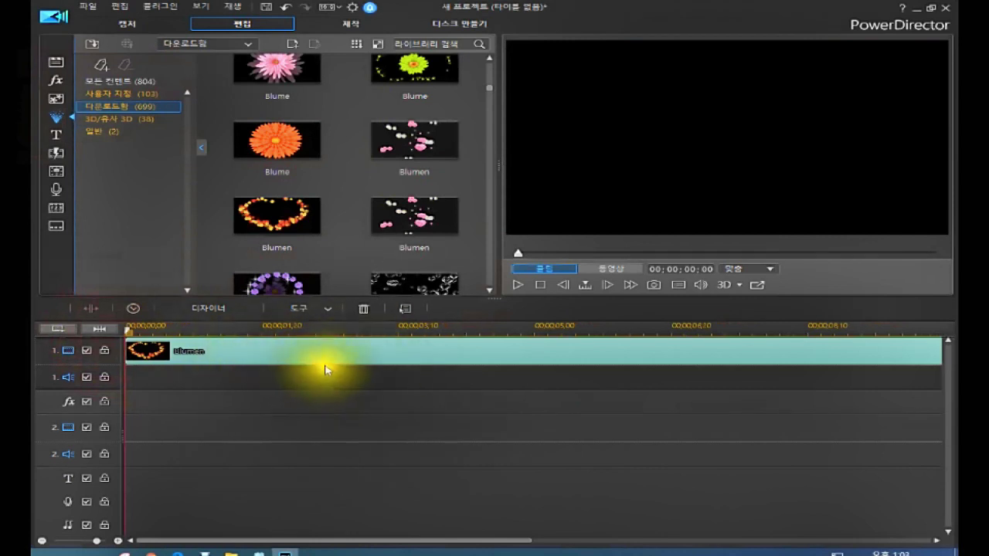
# - Enlarge the height of video track 1 and open its Blumen clip in the Particle Designer (입자 디자이너)
pyautogui.moveTo(112, 364); pyautogui.dragTo(101, 436)
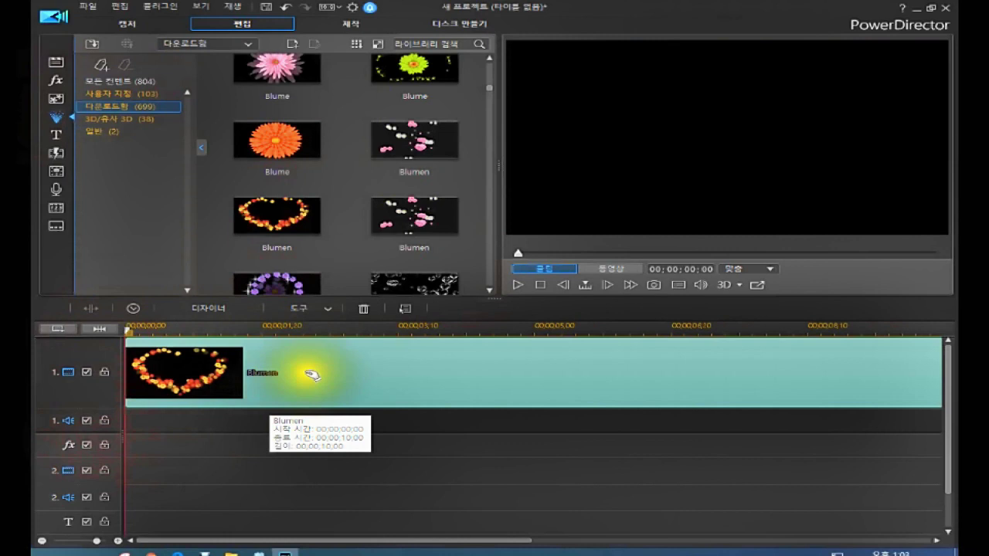
pyautogui.click(277, 379)
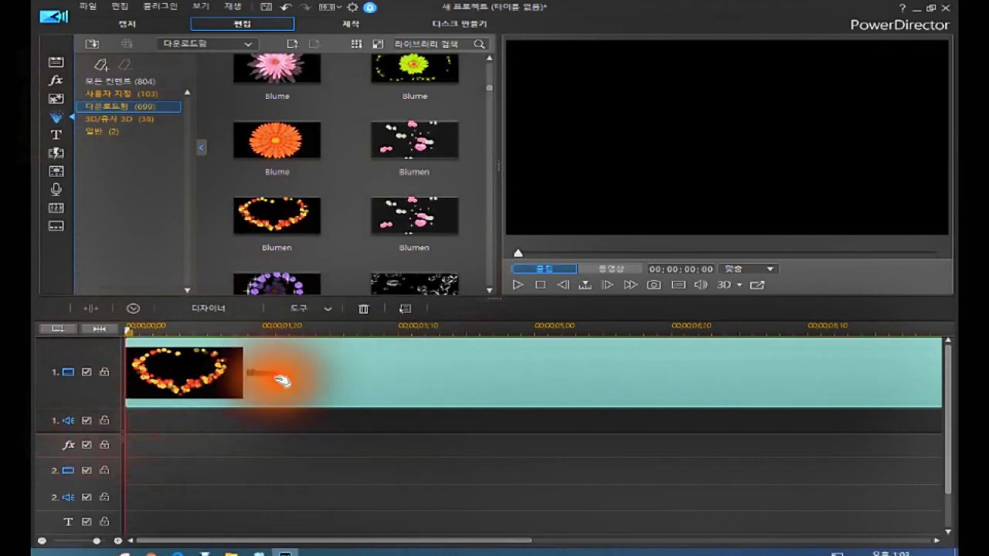
pyautogui.click(283, 373)
pyautogui.click(328, 309)
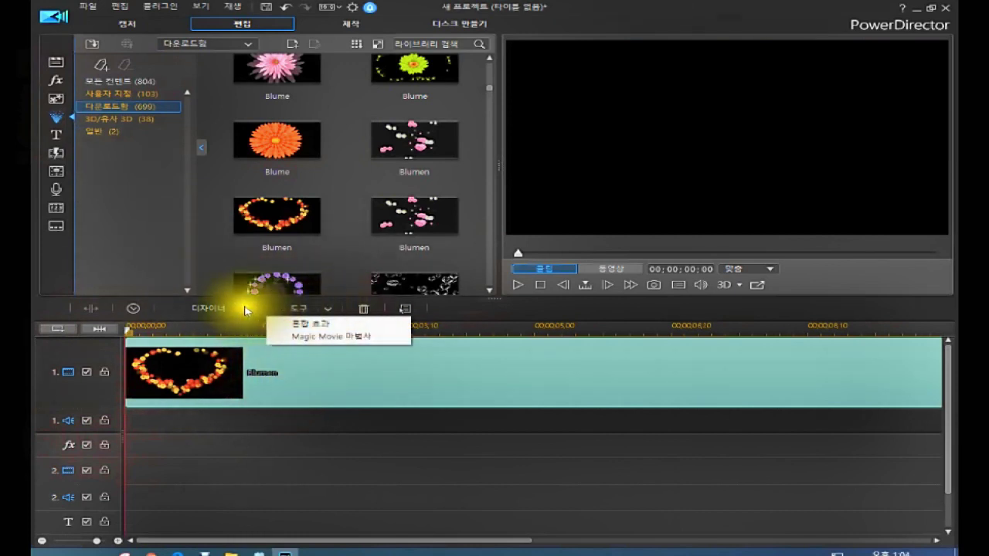
pyautogui.click(241, 354)
pyautogui.click(221, 310)
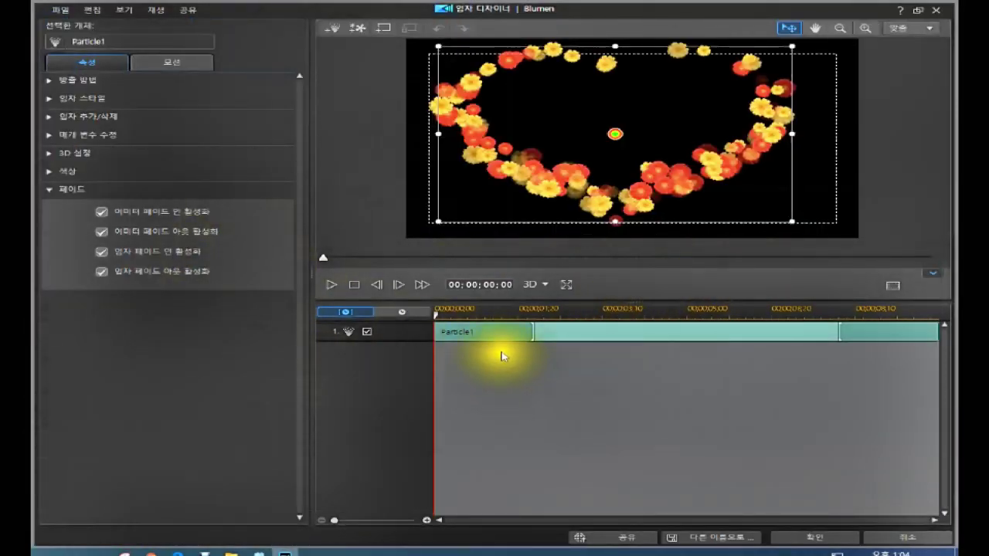
pyautogui.click(901, 535)
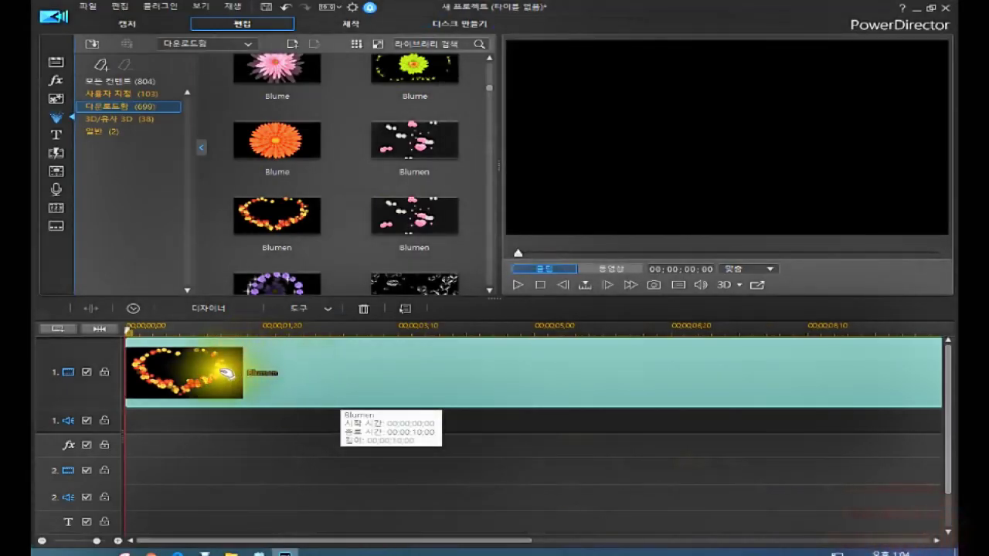
pyautogui.click(226, 374)
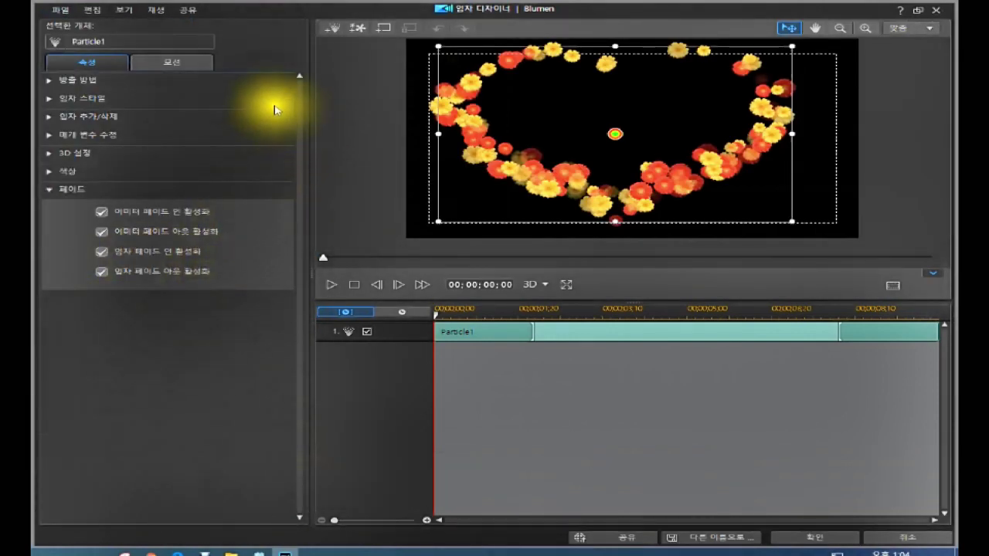
# - Examine the motion path presets and the path type (경로 유형) options for the particle
pyautogui.click(176, 61)
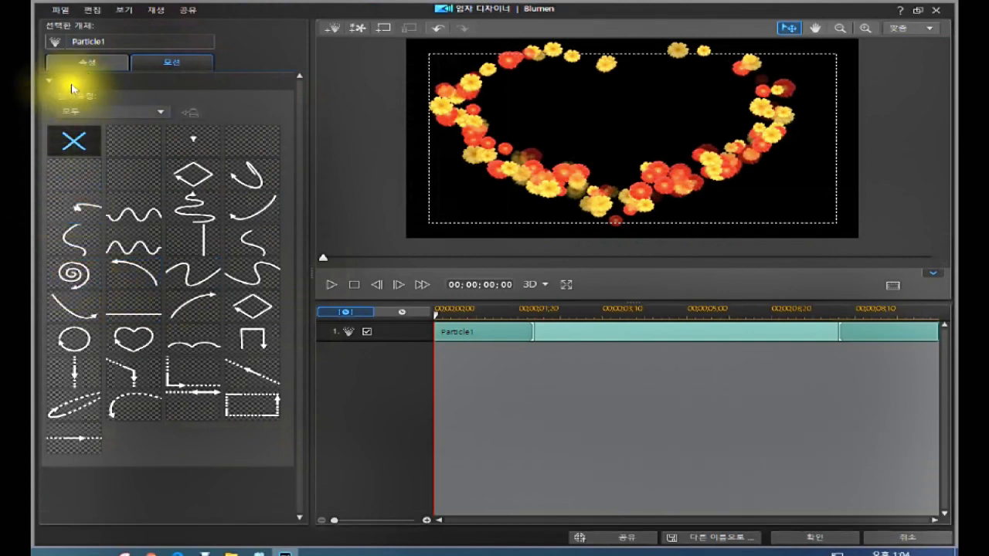
pyautogui.click(88, 63)
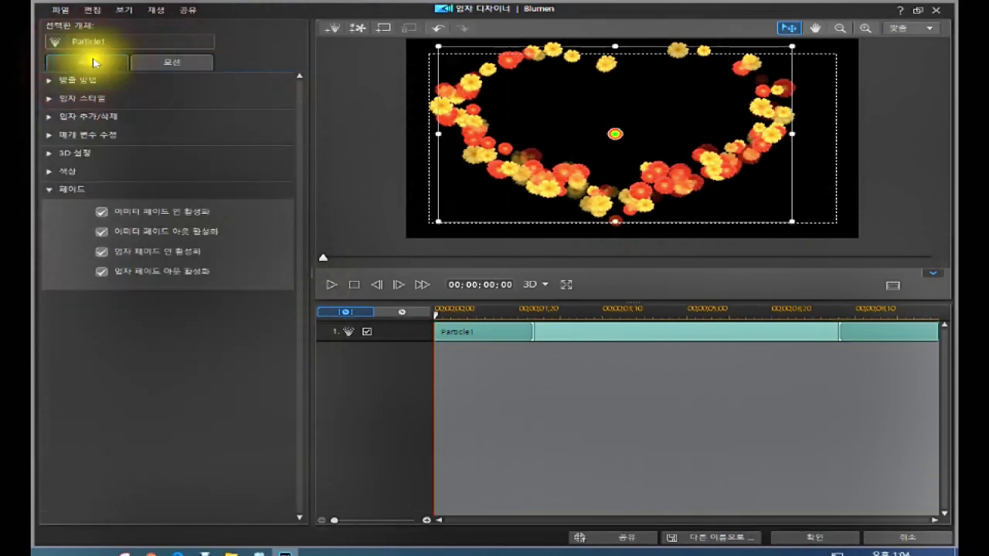
pyautogui.click(172, 61)
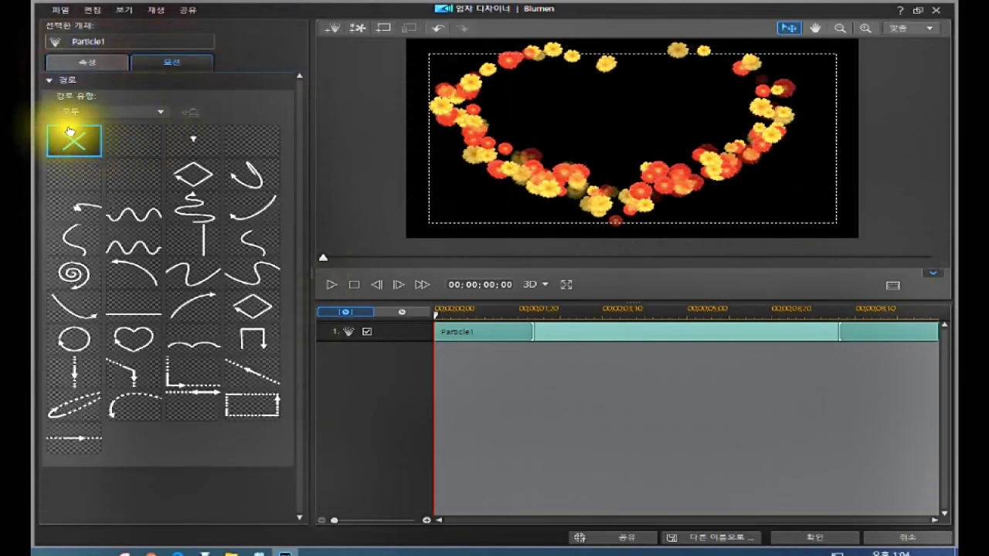
pyautogui.click(75, 143)
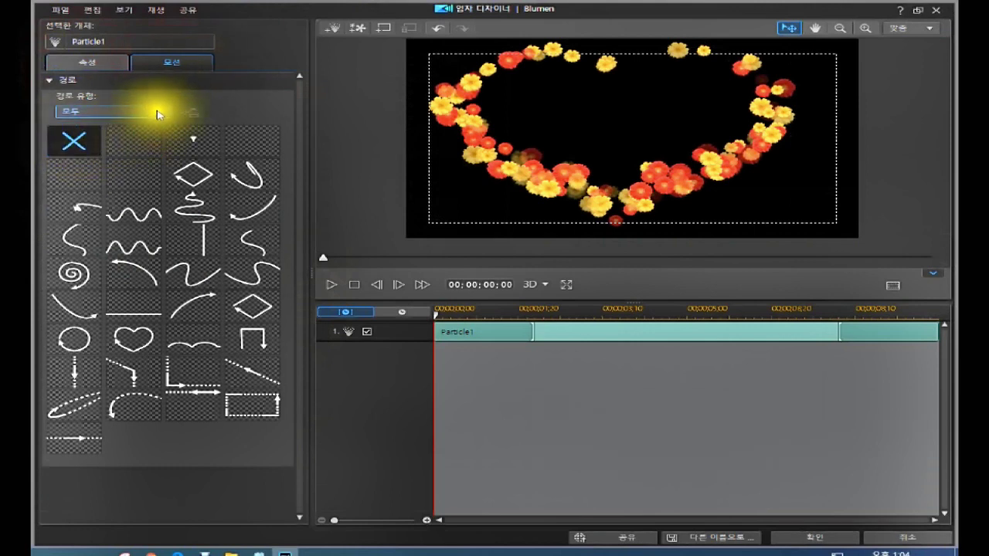
pyautogui.click(160, 115)
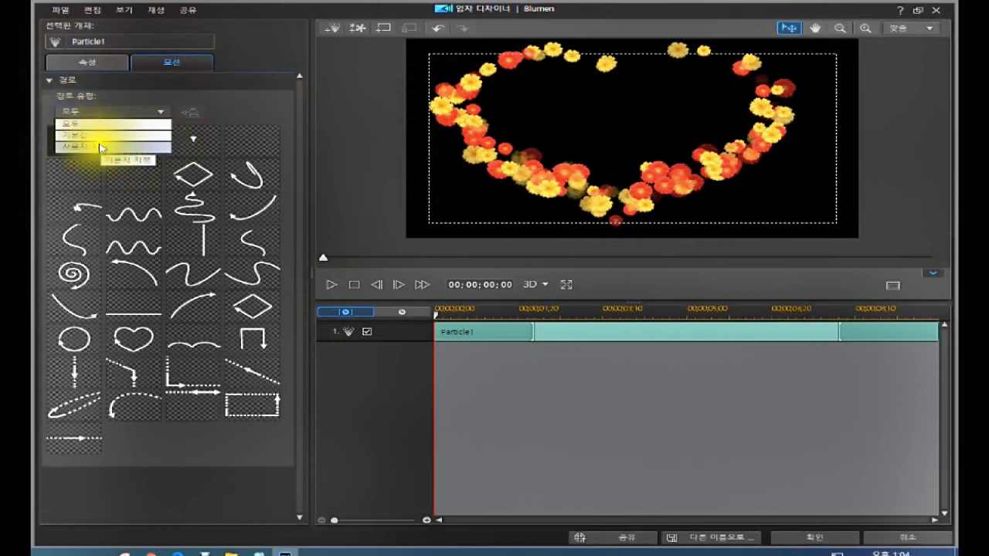
pyautogui.click(136, 99)
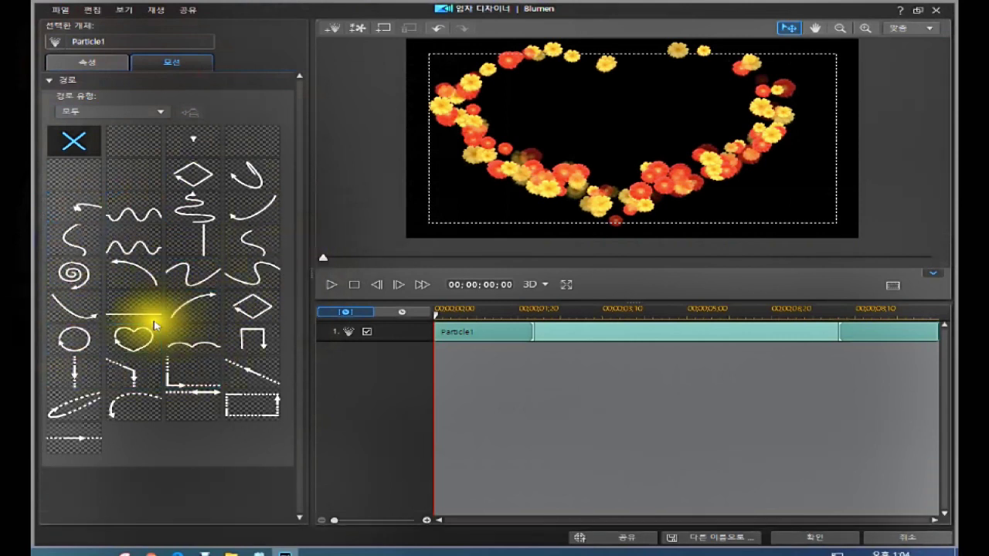
# - Try the spiral motion path on the particle, reshape its outer curve near the uppermost point, and discard the changes
pyautogui.click(78, 279)
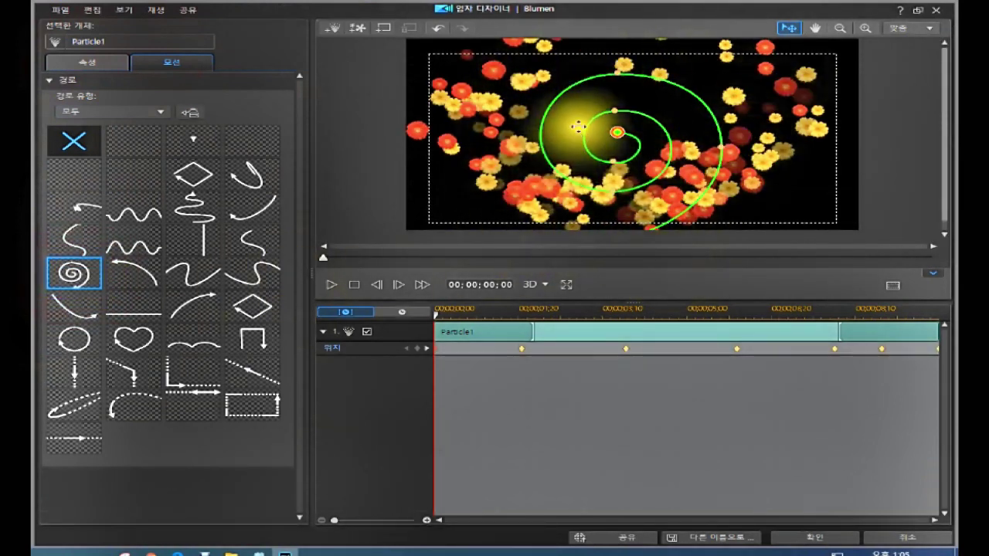
pyautogui.click(618, 66)
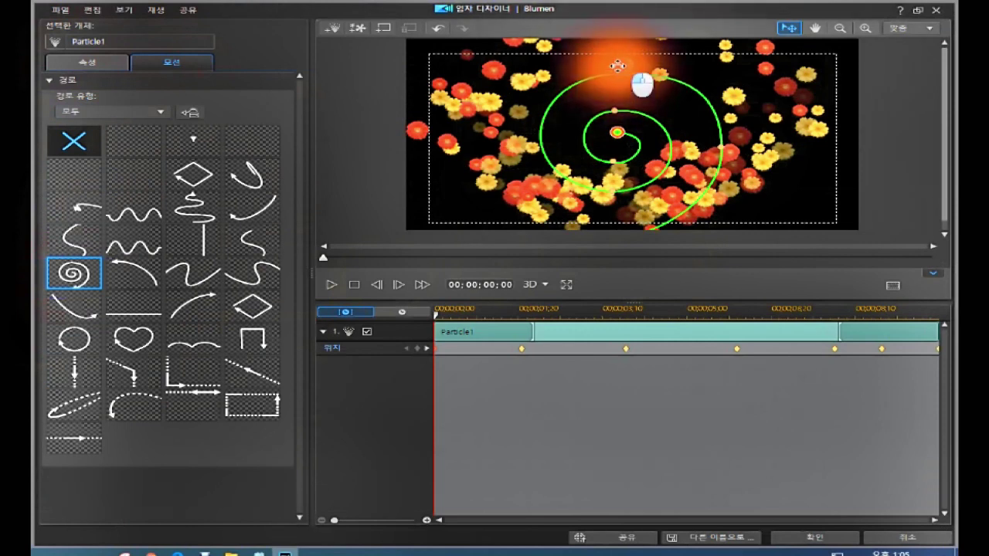
pyautogui.moveTo(618, 52); pyautogui.dragTo(665, 54)
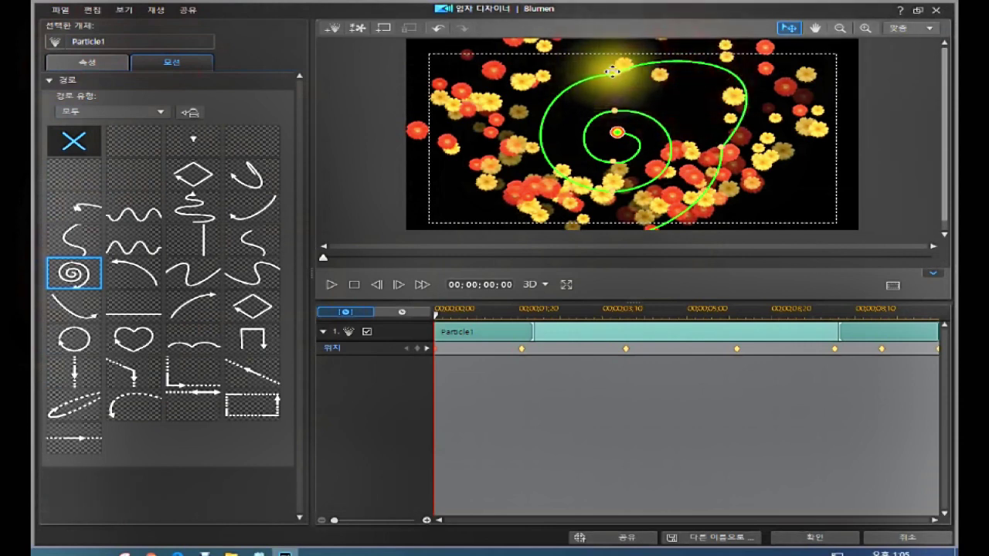
pyautogui.moveTo(616, 74); pyautogui.dragTo(595, 65)
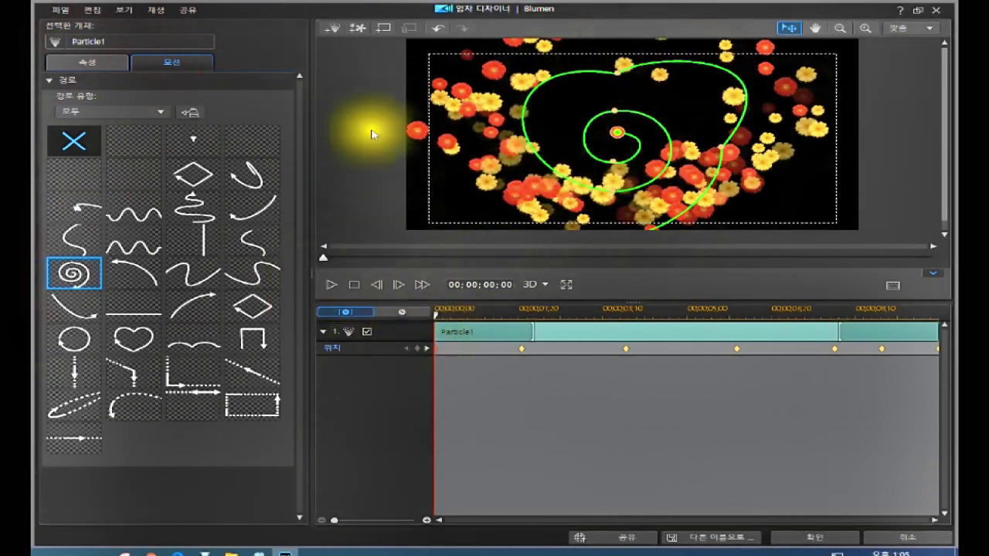
pyautogui.click(891, 542)
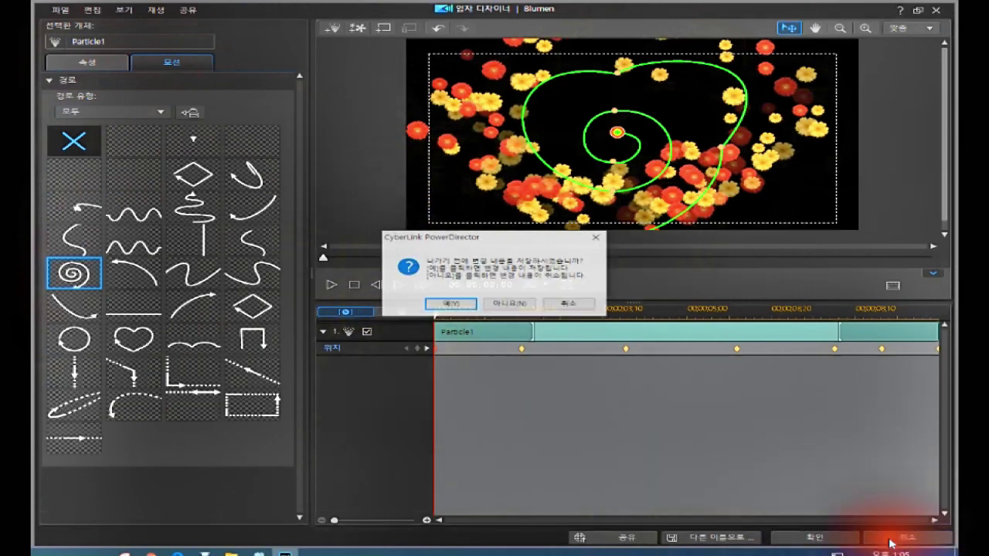
pyautogui.click(510, 306)
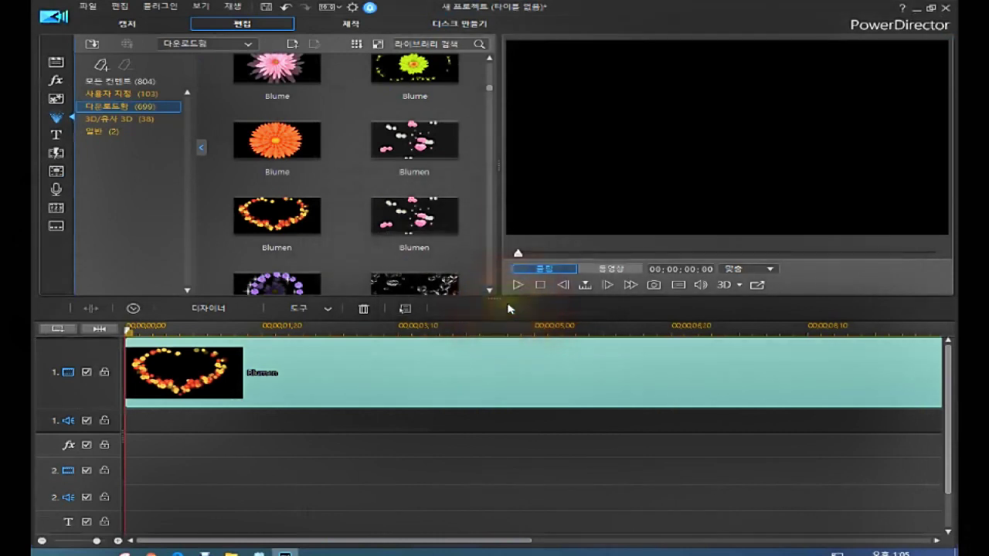
# - Reopen the Blumen clip in the Particle Designer, show the emission methods (방출 방법), and preview the animation
pyautogui.click(228, 374)
pyautogui.click(214, 309)
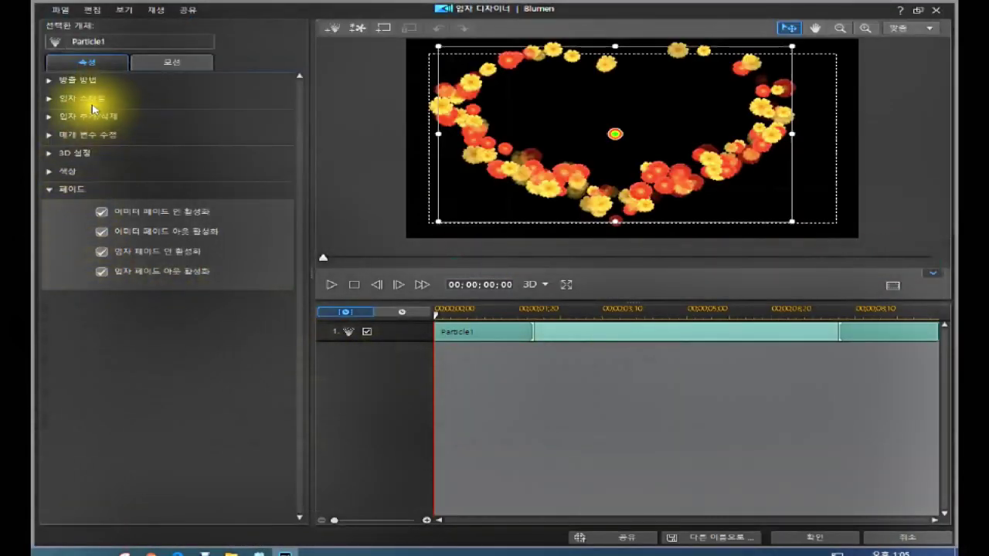
pyautogui.click(52, 80)
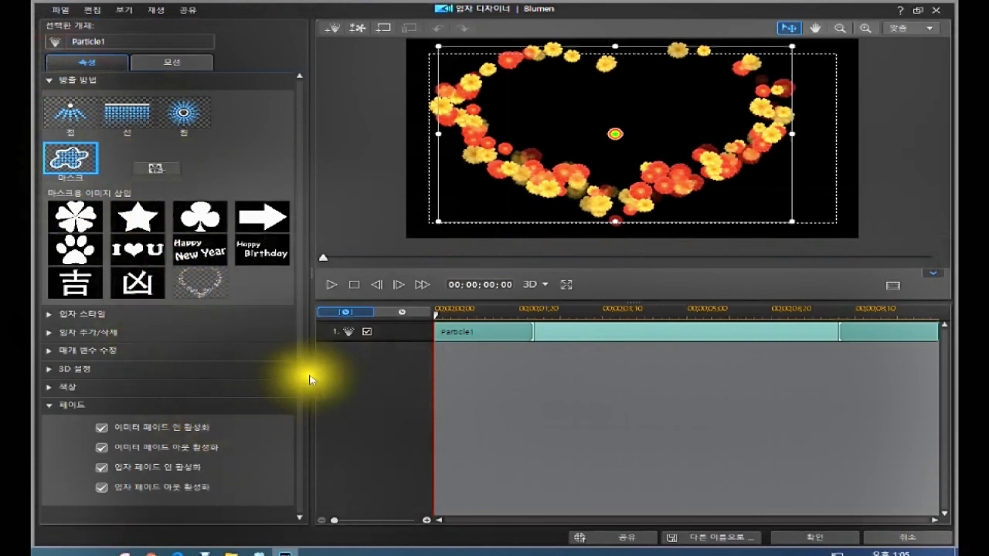
pyautogui.click(331, 285)
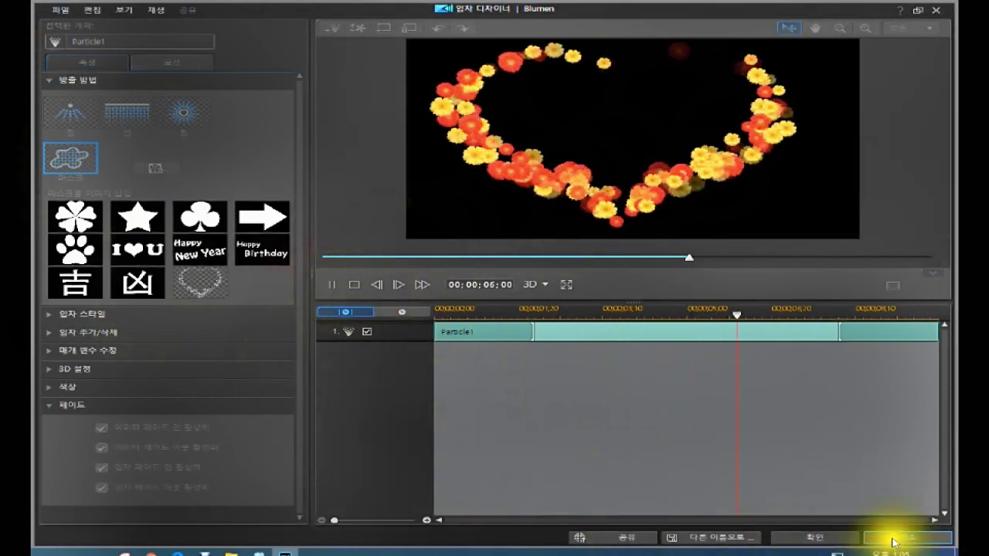
pyautogui.click(351, 286)
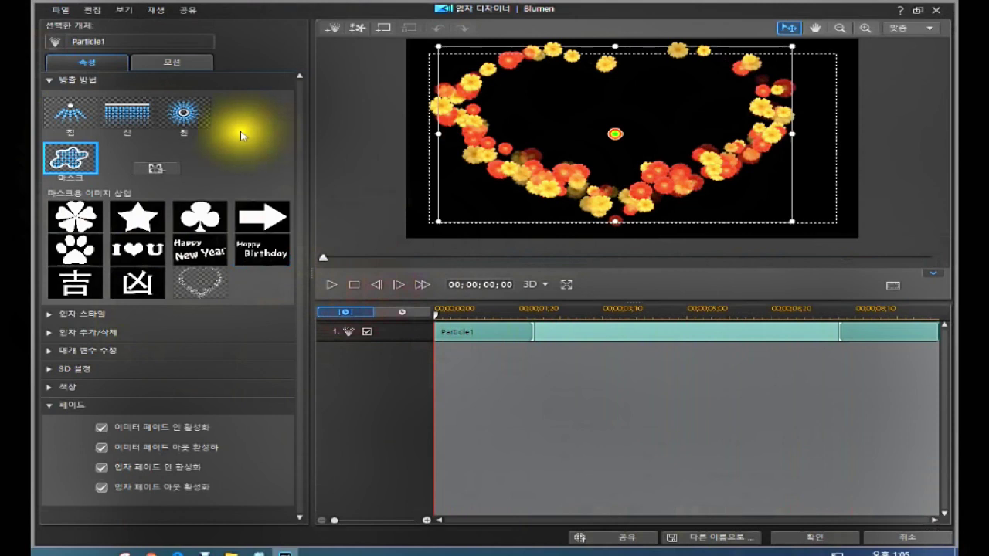
# - Preview the particle with the circle (원) emission method and with the mask (마스크) method
pyautogui.click(190, 116)
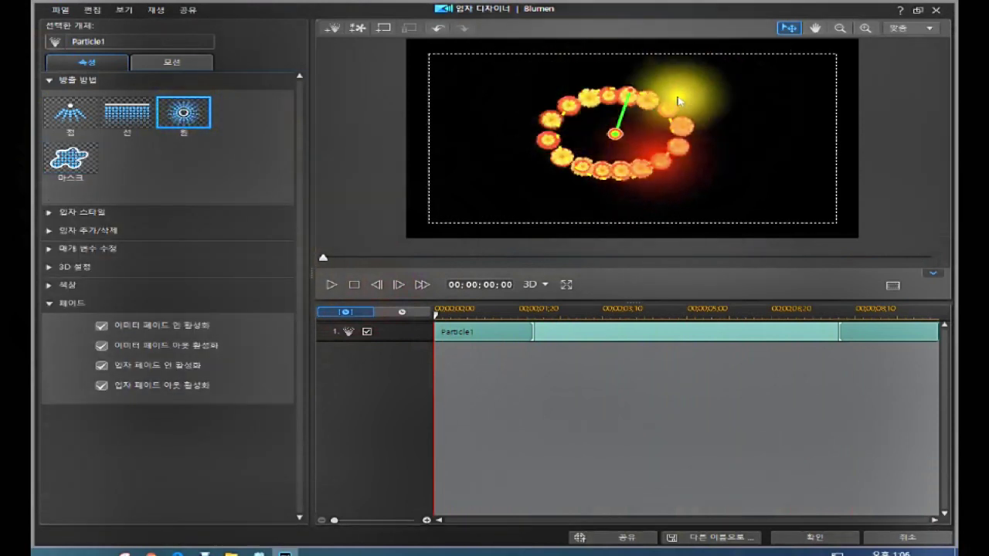
pyautogui.click(331, 286)
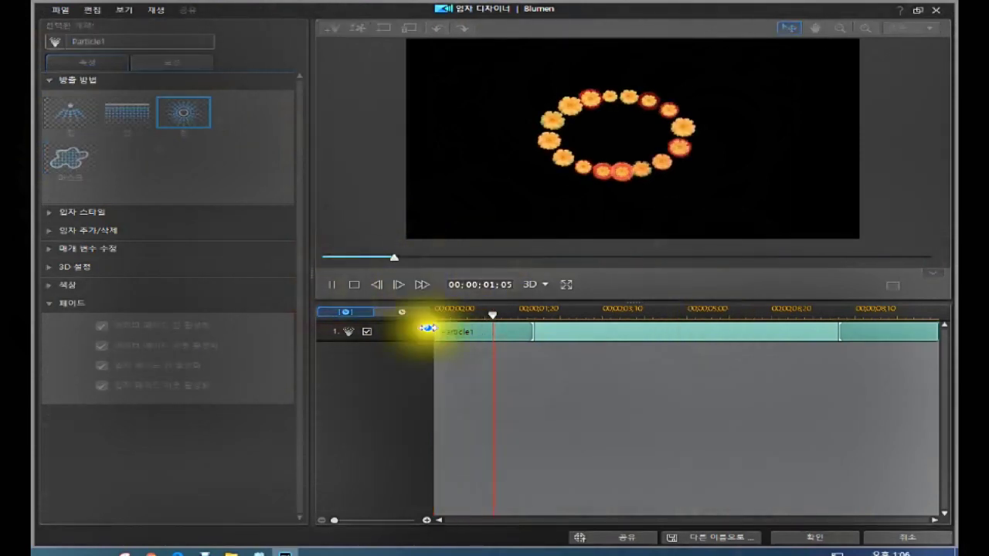
pyautogui.click(355, 287)
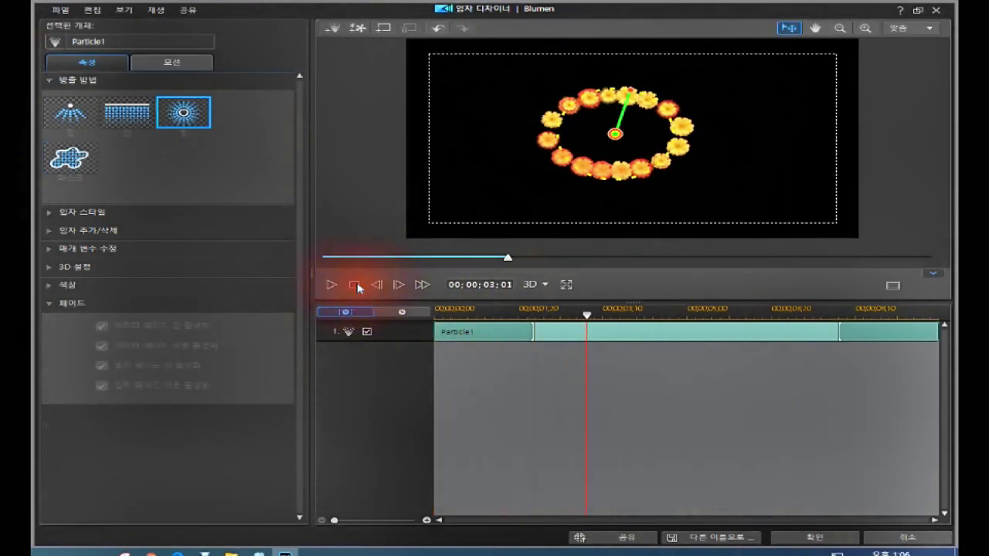
pyautogui.click(72, 160)
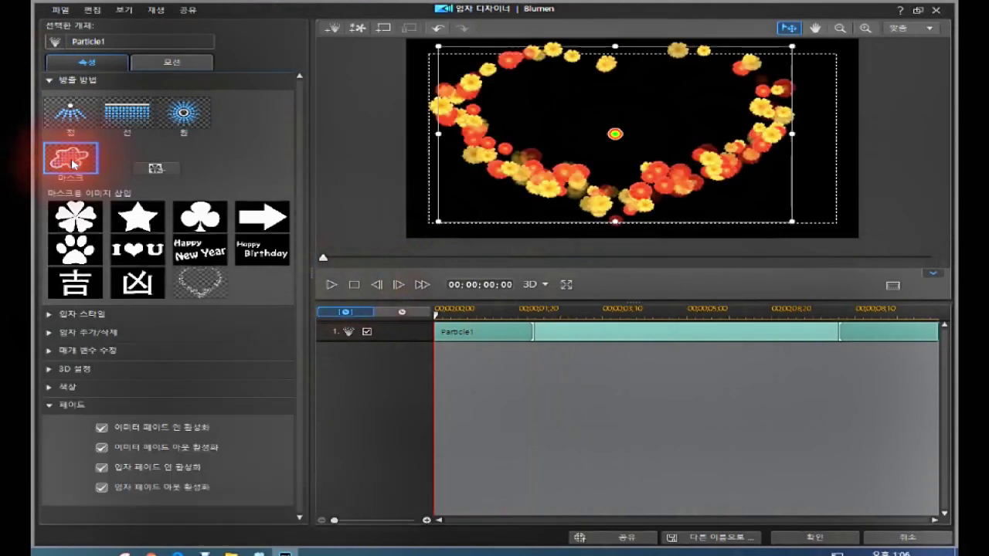
pyautogui.click(331, 285)
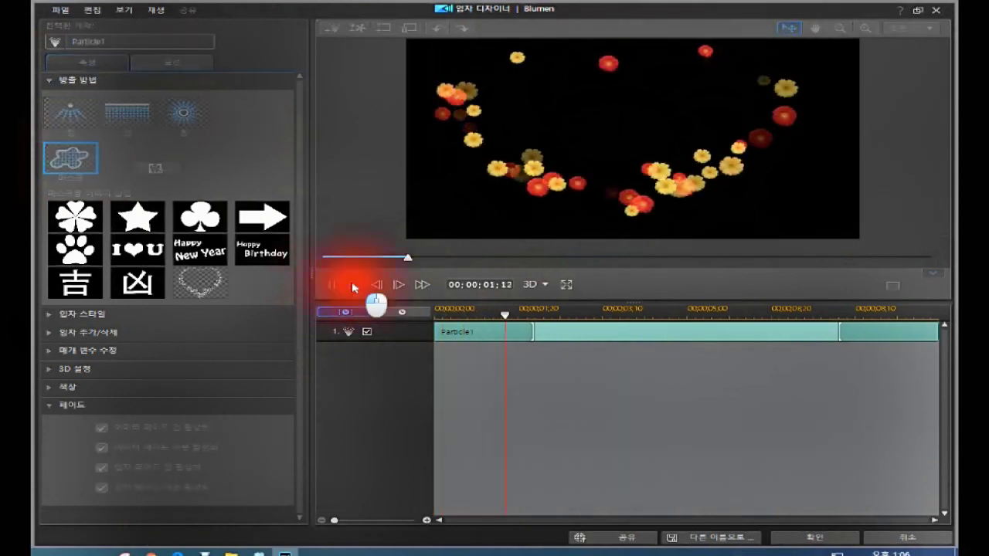
pyautogui.click(353, 285)
# - Try the point (점) emission method, preview it, and undo the emission method changes
pyautogui.click(68, 117)
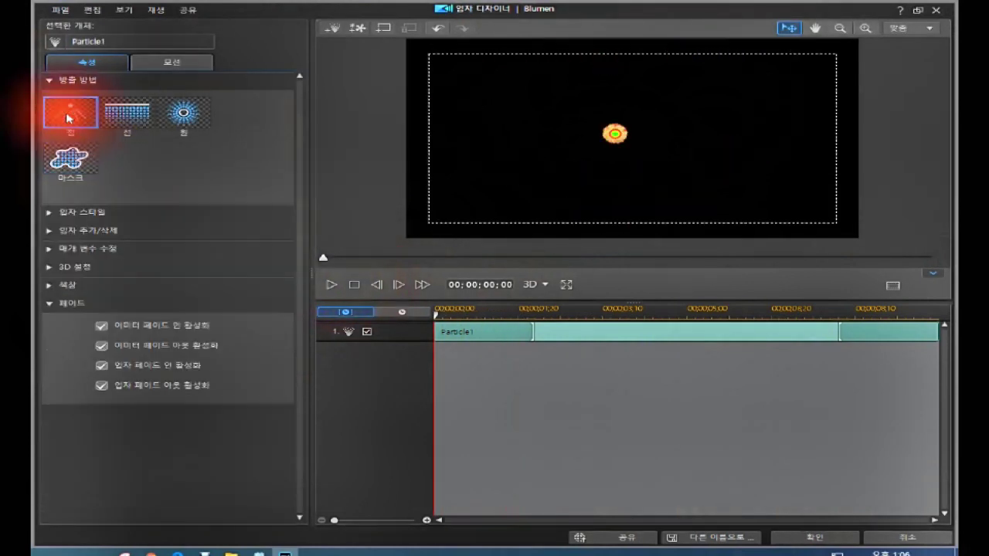
pyautogui.click(330, 286)
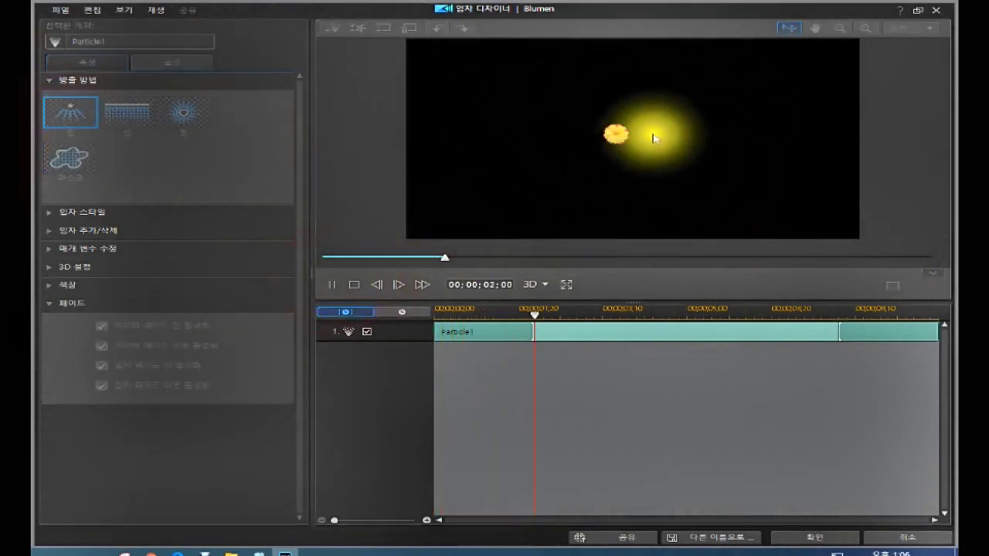
pyautogui.click(355, 286)
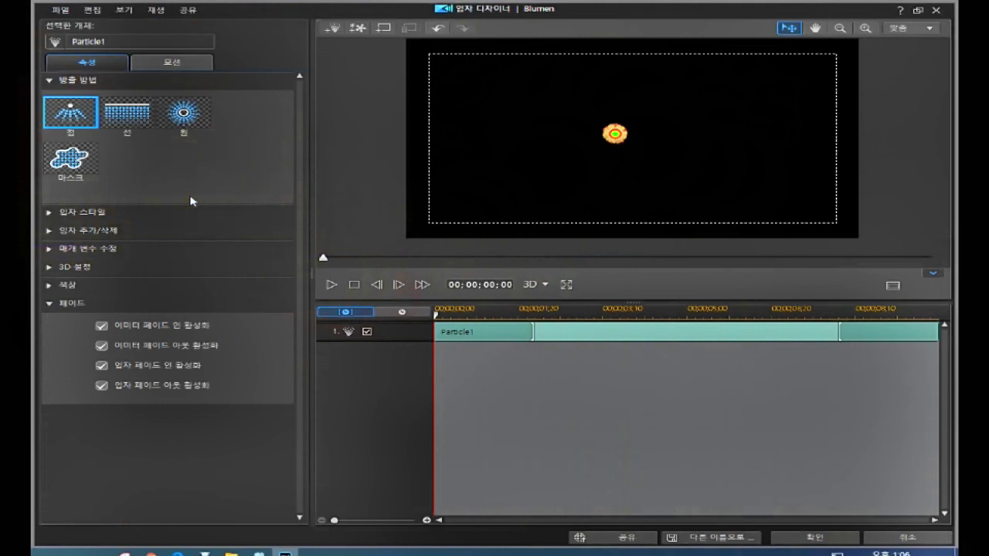
pyautogui.click(438, 30)
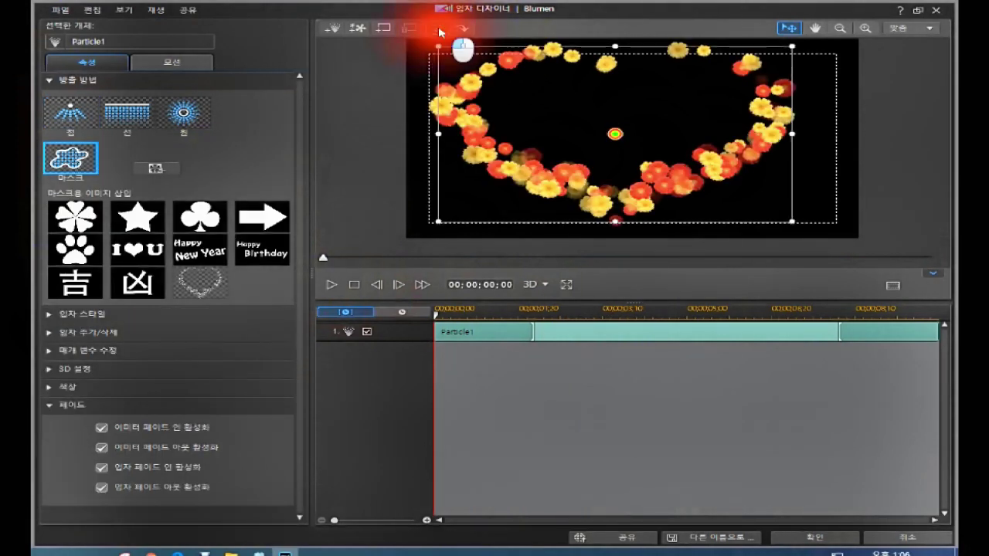
pyautogui.click(439, 28)
pyautogui.click(438, 29)
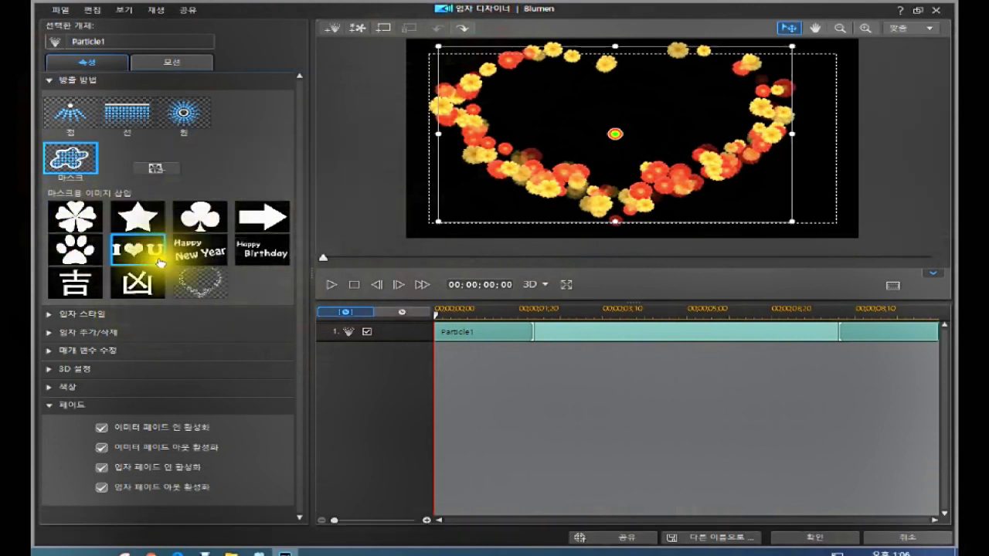
# - Try the club, star, clover, paw, I ♥ U and Happy New Year mask images, and apply the Happy Birthday mask
pyautogui.click(204, 222)
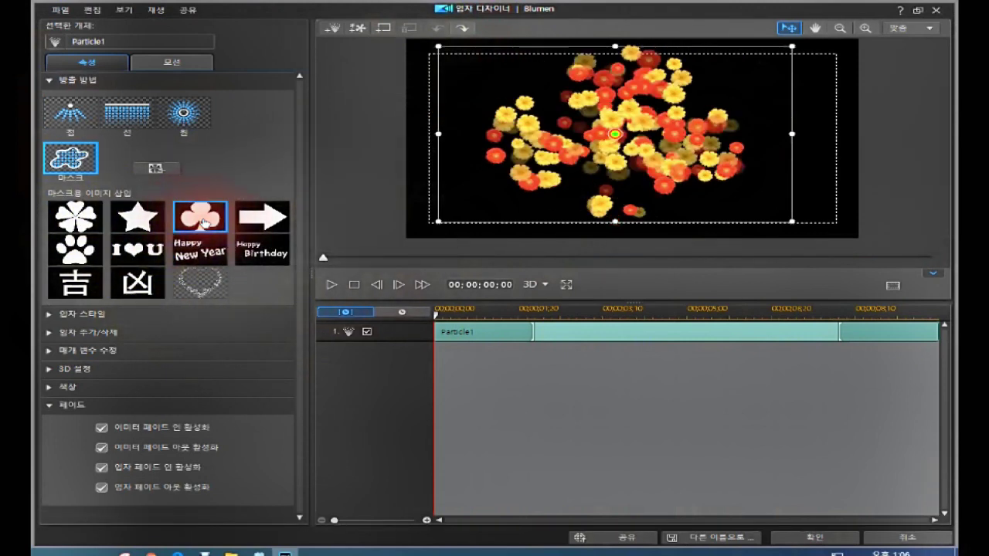
pyautogui.click(138, 218)
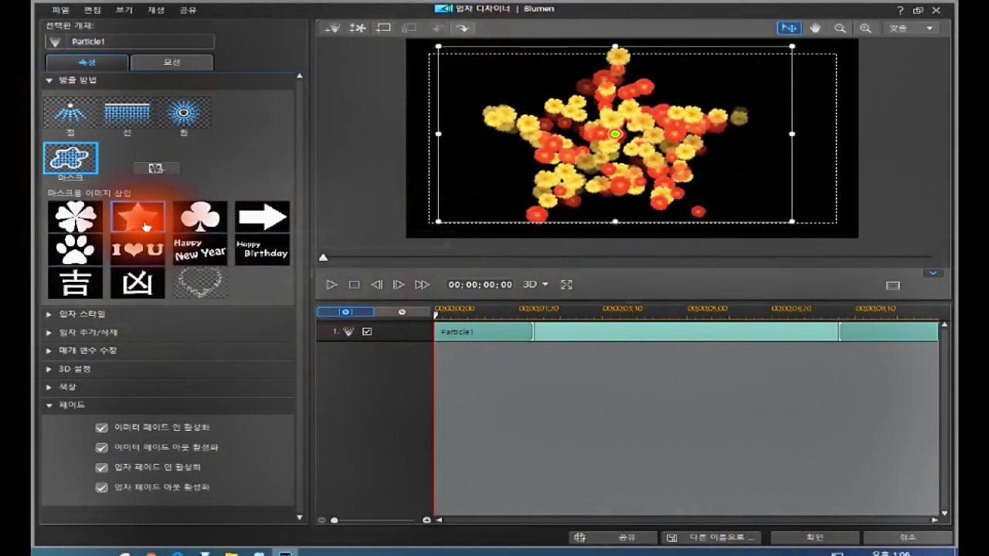
pyautogui.click(74, 222)
pyautogui.click(74, 247)
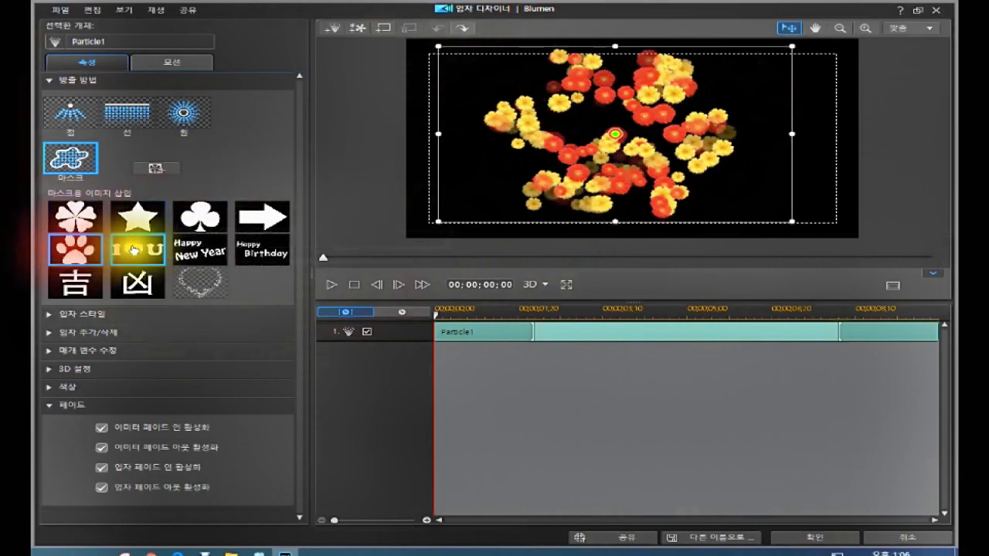
pyautogui.click(122, 249)
pyautogui.click(220, 254)
pyautogui.click(259, 253)
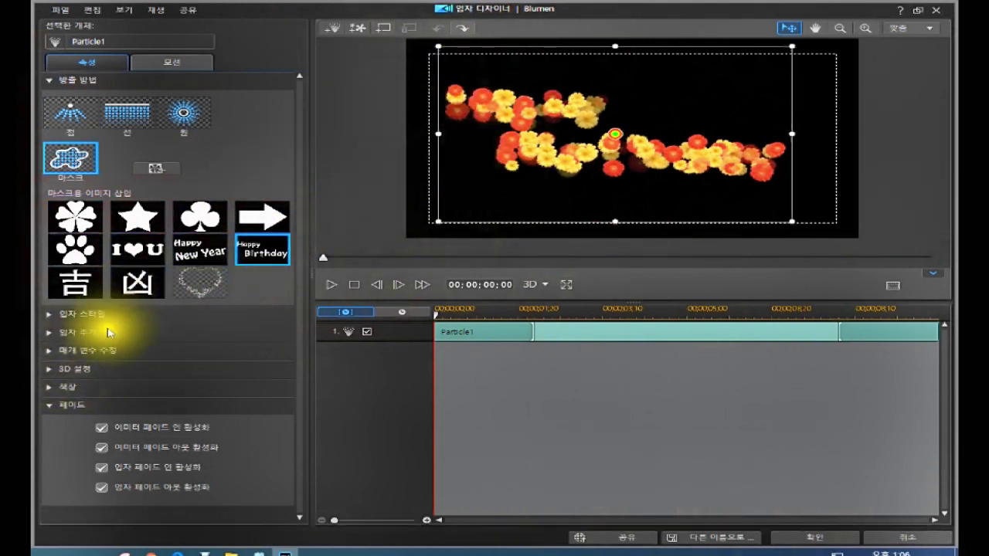
# - Show the particle styles (입자 스타일) and preview the animation with the swing (스윙) and spread (퍼짐) styles
pyautogui.click(49, 315)
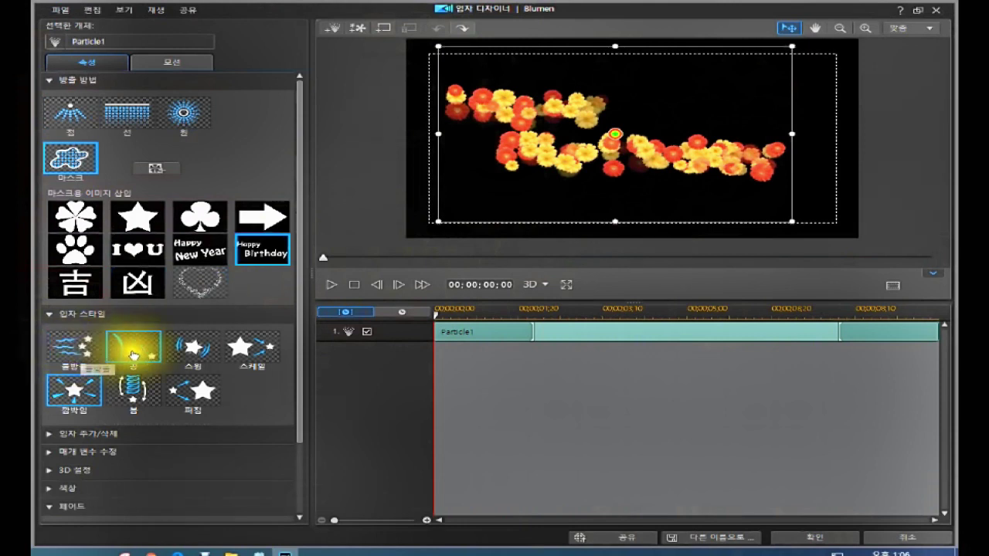
pyautogui.click(191, 351)
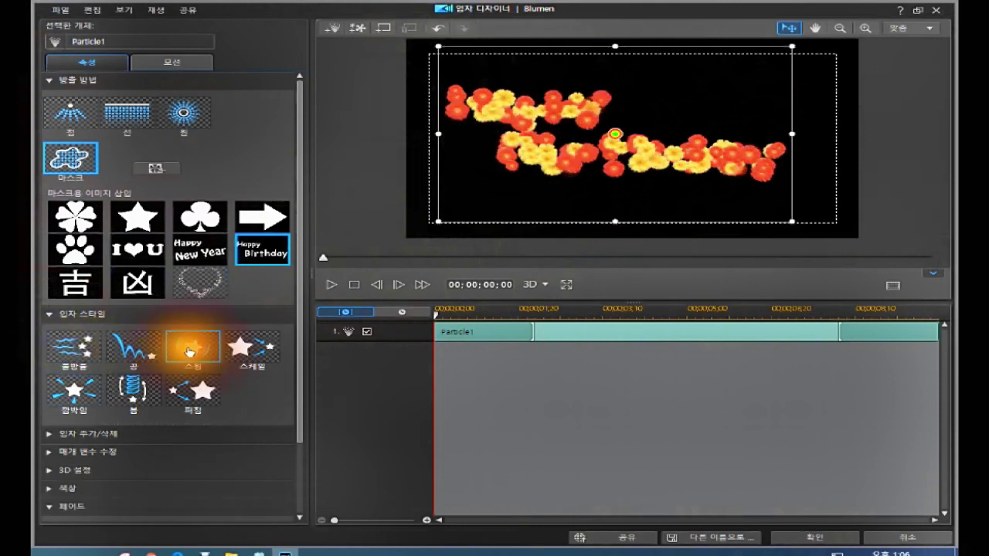
pyautogui.click(334, 287)
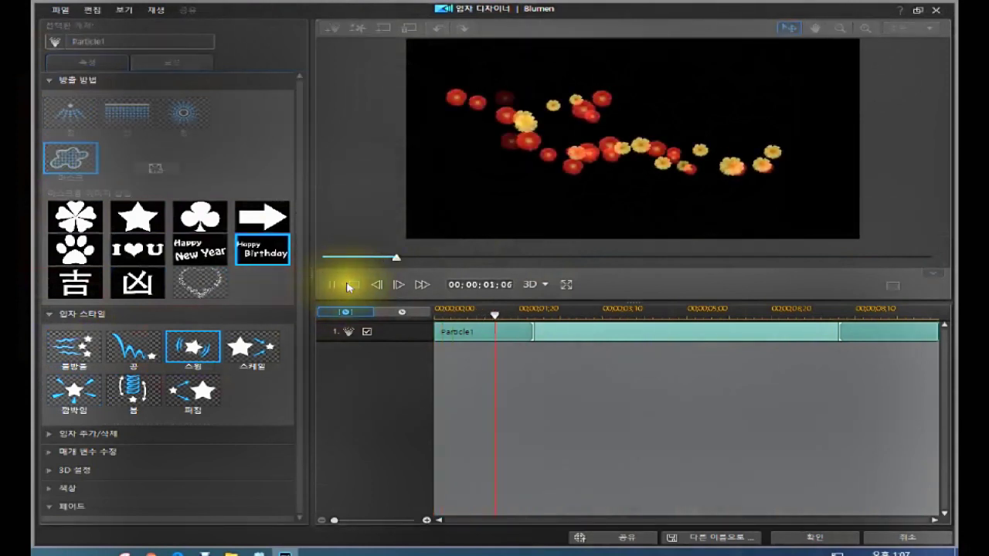
pyautogui.click(353, 285)
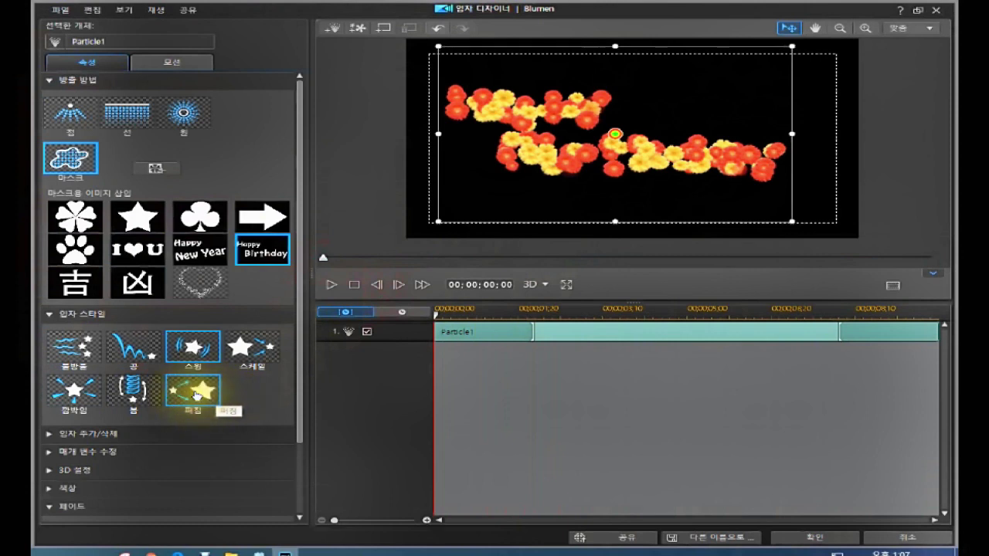
pyautogui.click(197, 396)
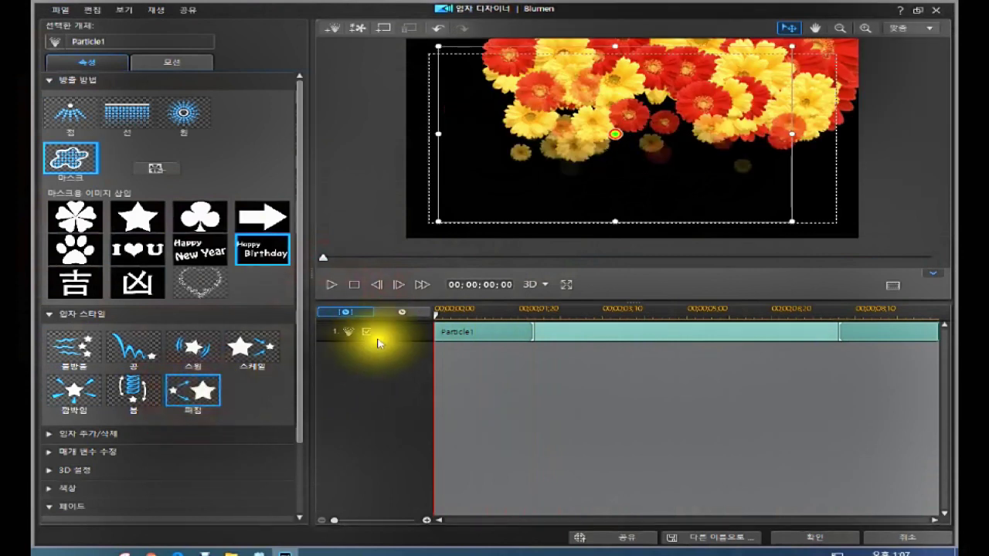
pyautogui.click(325, 287)
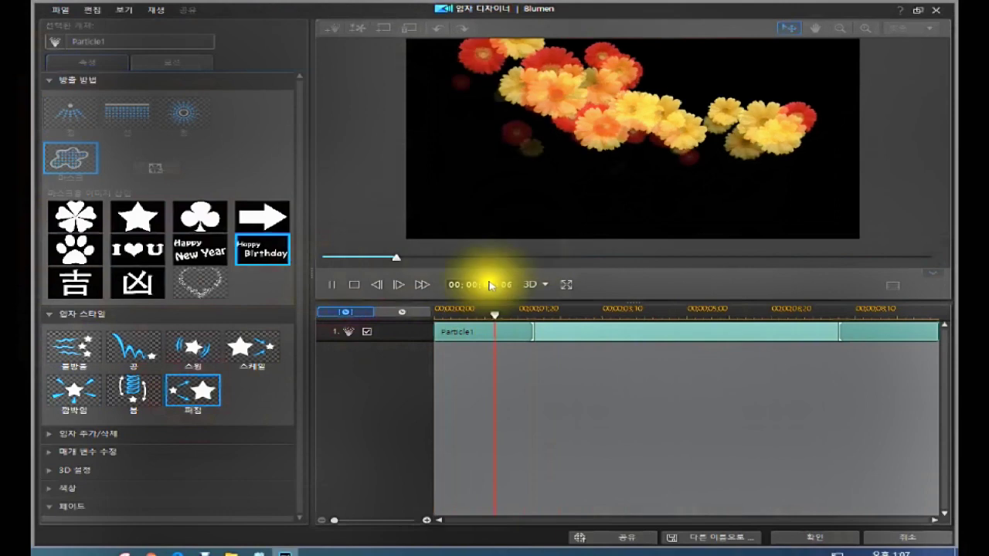
pyautogui.click(353, 285)
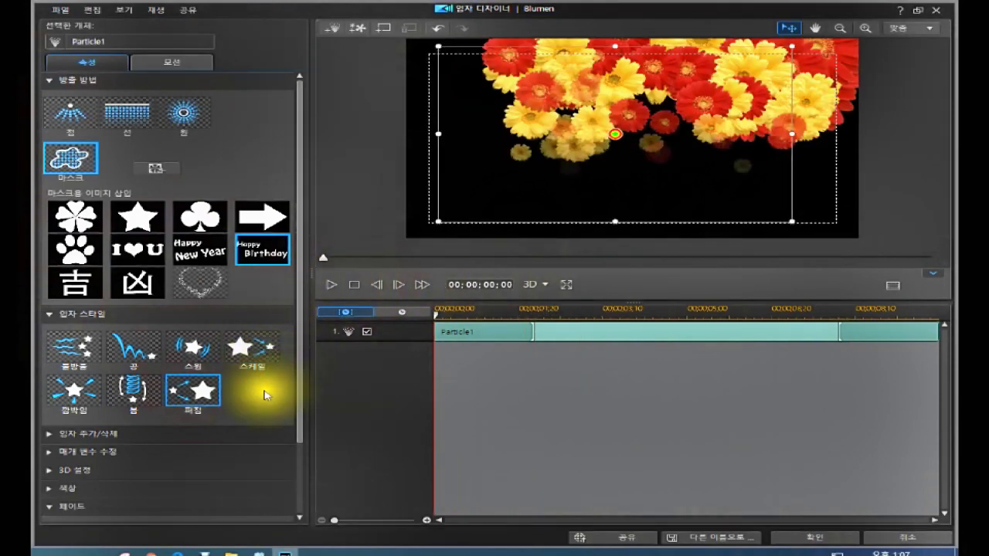
# - Try the ball (공) and swing (스윙) particle styles, and apply the scale (스케일) style
pyautogui.scroll(-1, 258, 396)
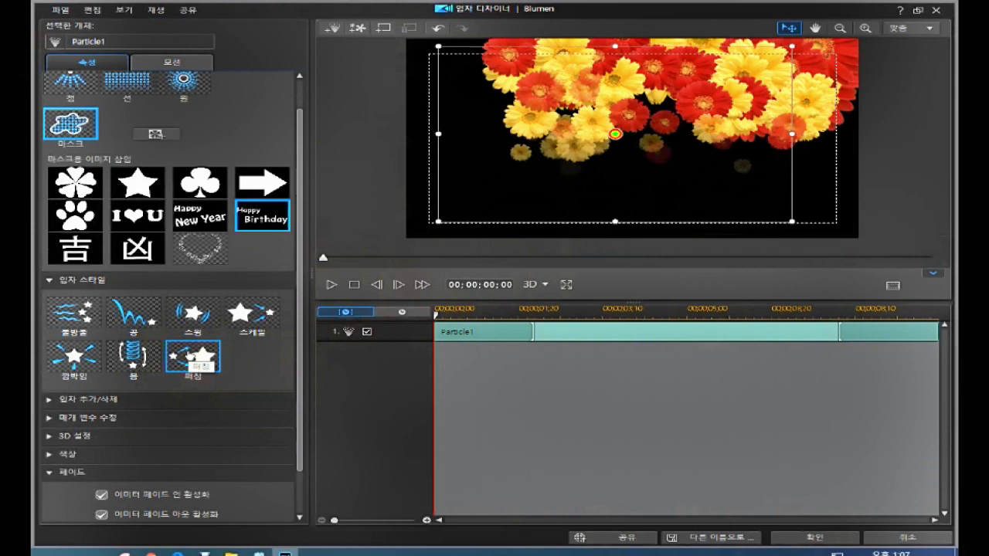
pyautogui.click(128, 320)
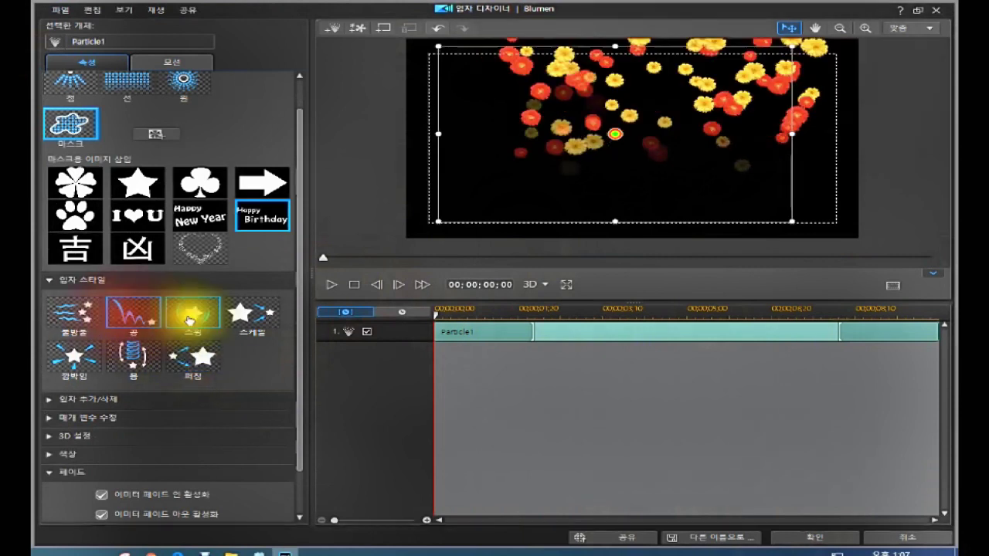
pyautogui.click(193, 312)
pyautogui.click(232, 315)
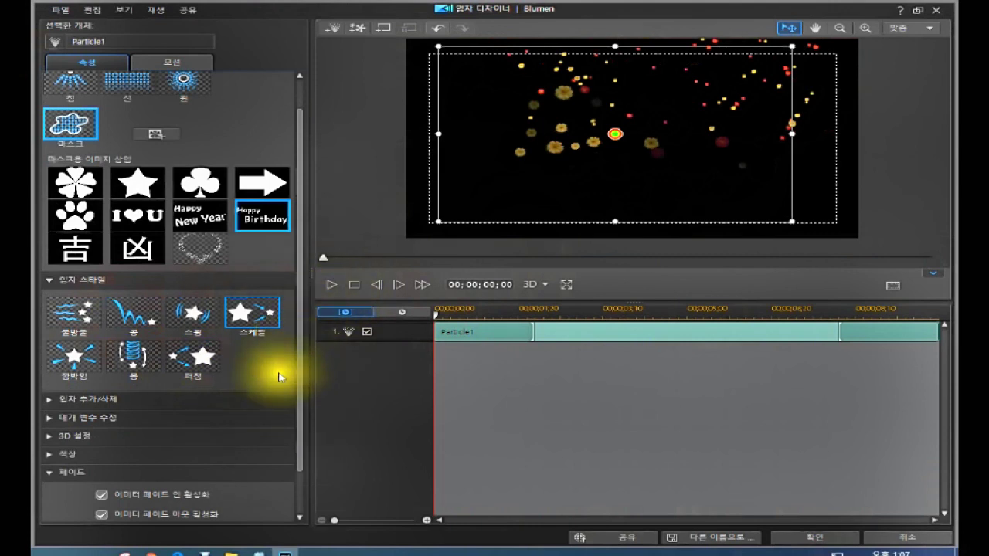
# - Show the particle add/delete (입자 추가/삭제) settings and remove the red flower image from the particle
pyautogui.scroll(-1, 267, 390)
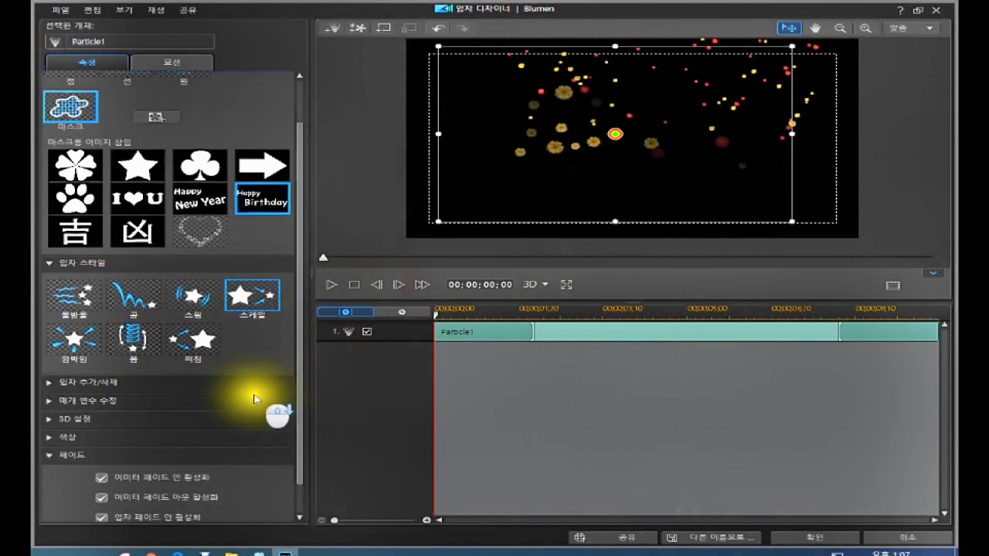
pyautogui.click(48, 382)
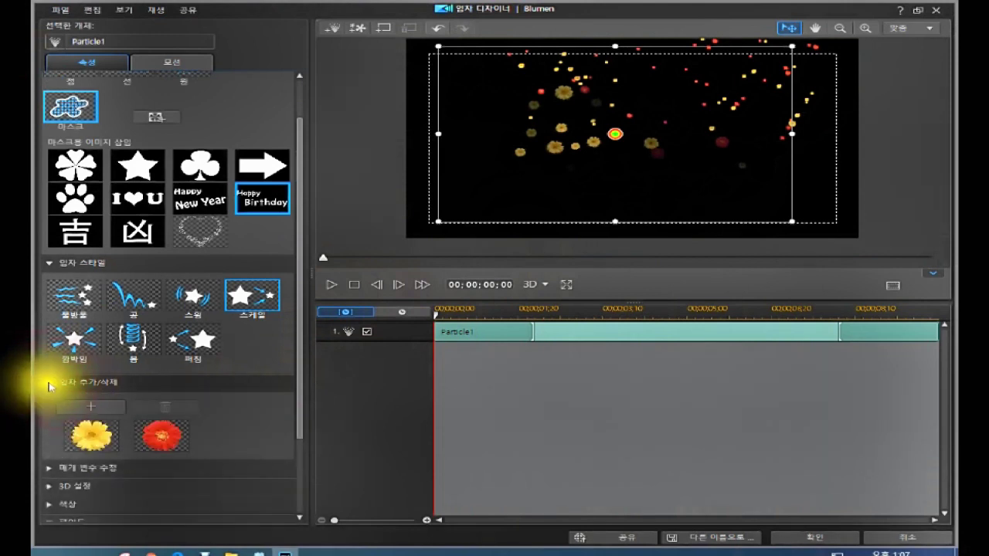
pyautogui.click(147, 437)
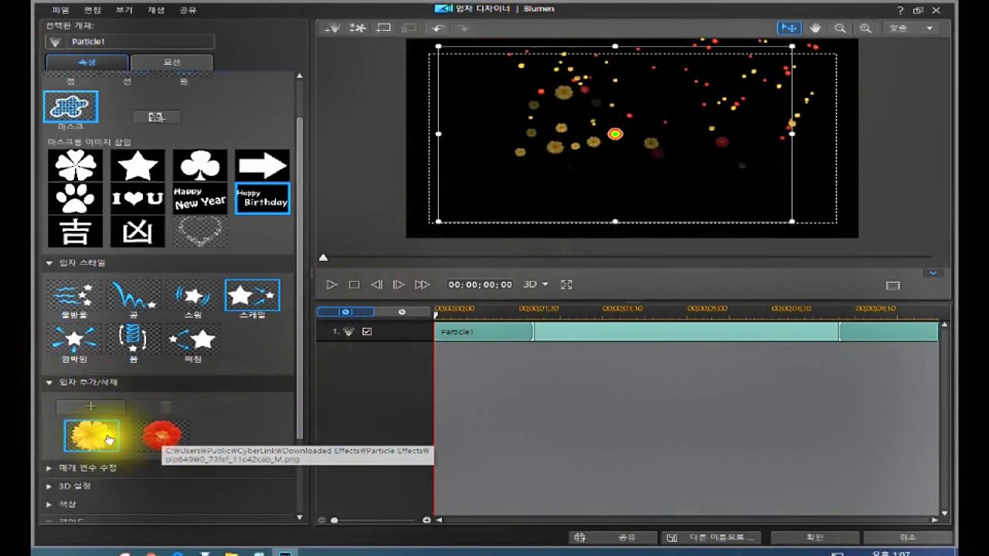
pyautogui.click(147, 435)
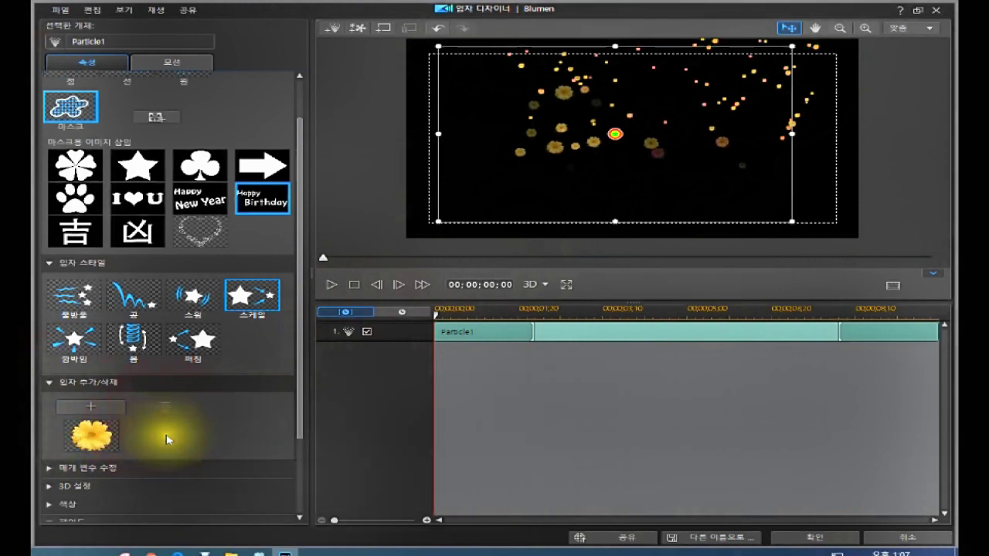
# - Browse the default particle images and insert the striped balloon b5.png into the particle
pyautogui.click(94, 408)
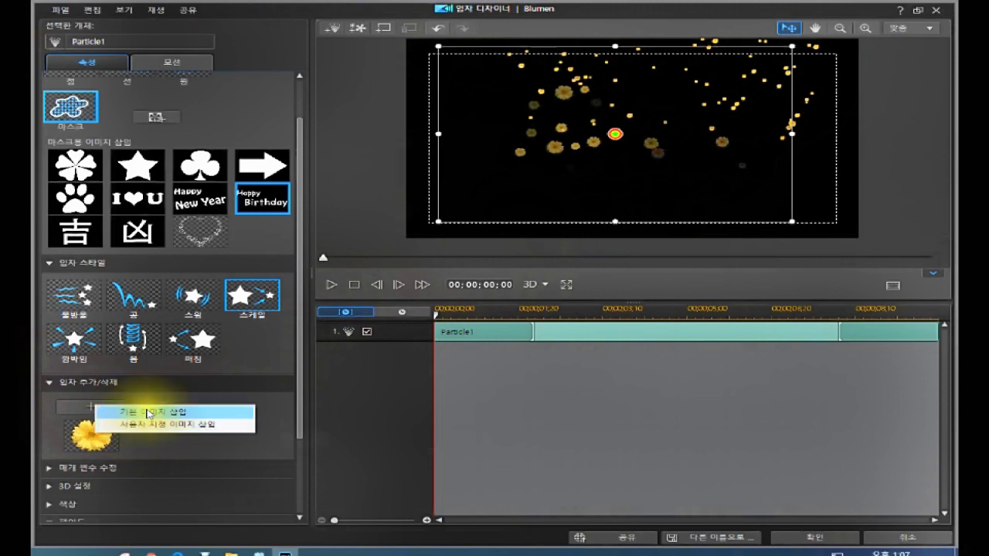
pyautogui.click(148, 413)
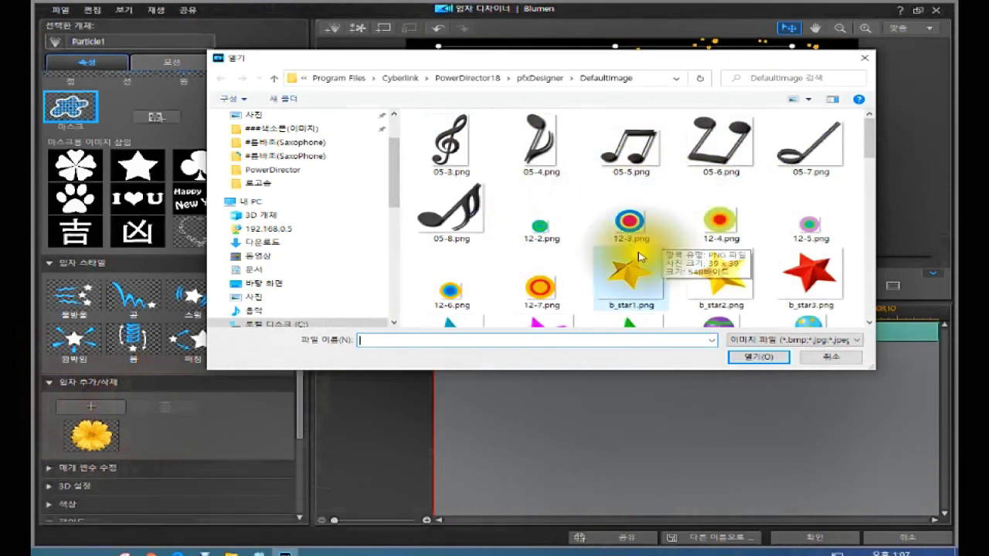
pyautogui.scroll(-2, 627, 263)
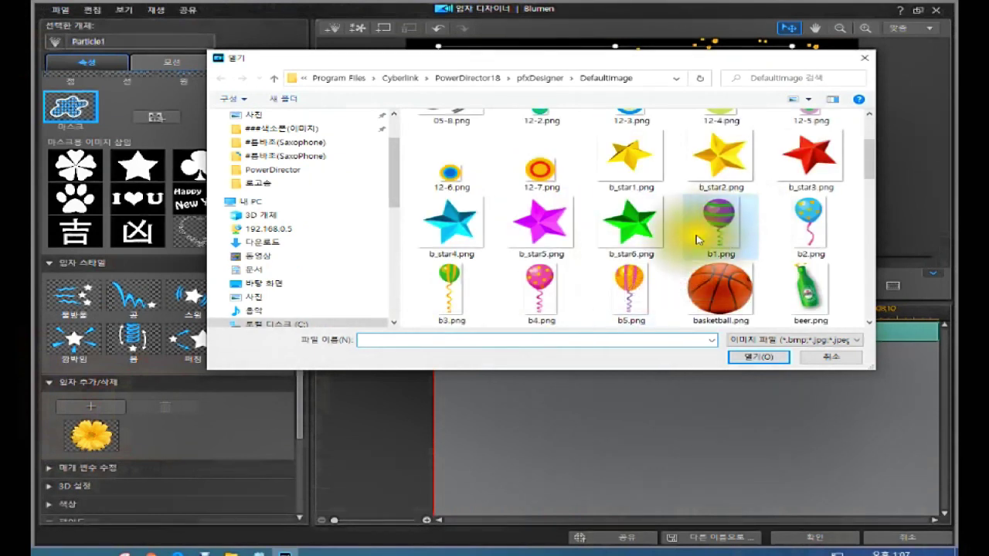
pyautogui.scroll(3, 692, 247)
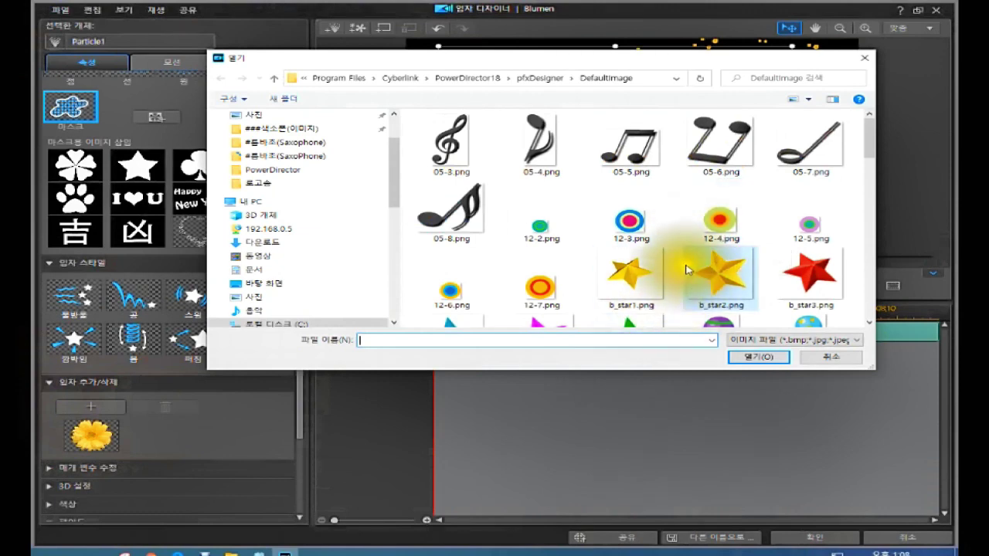
pyautogui.scroll(-5, 692, 249)
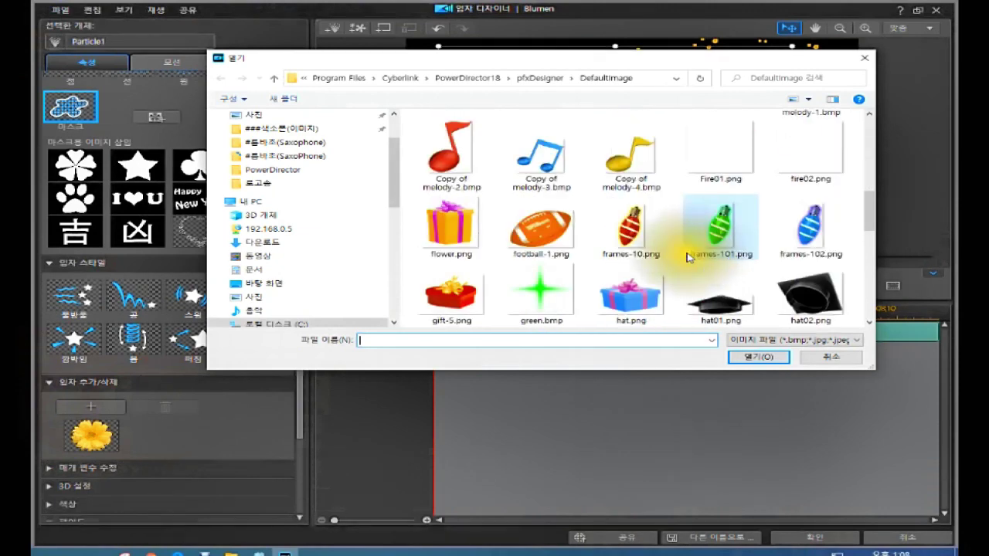
pyautogui.scroll(3, 684, 259)
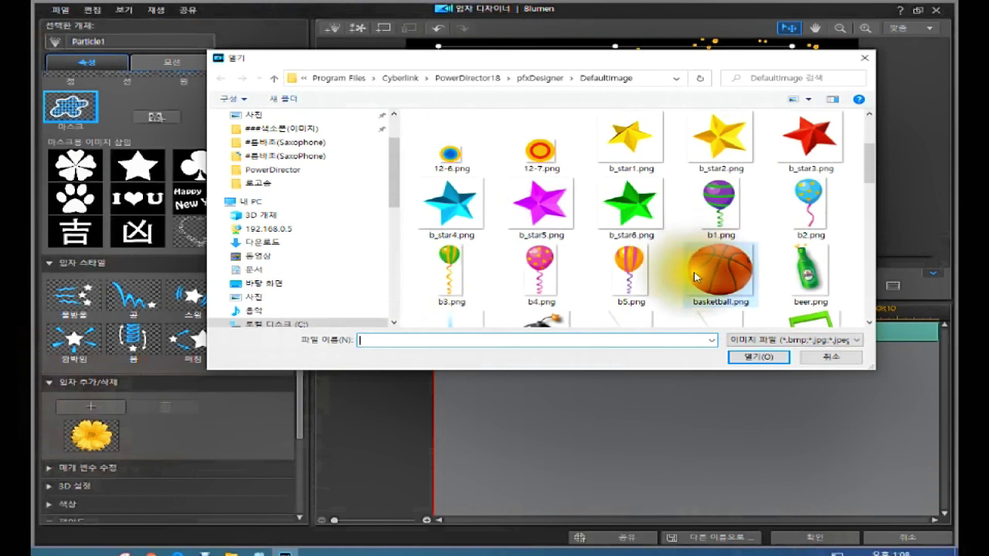
pyautogui.click(626, 267)
pyautogui.click(756, 357)
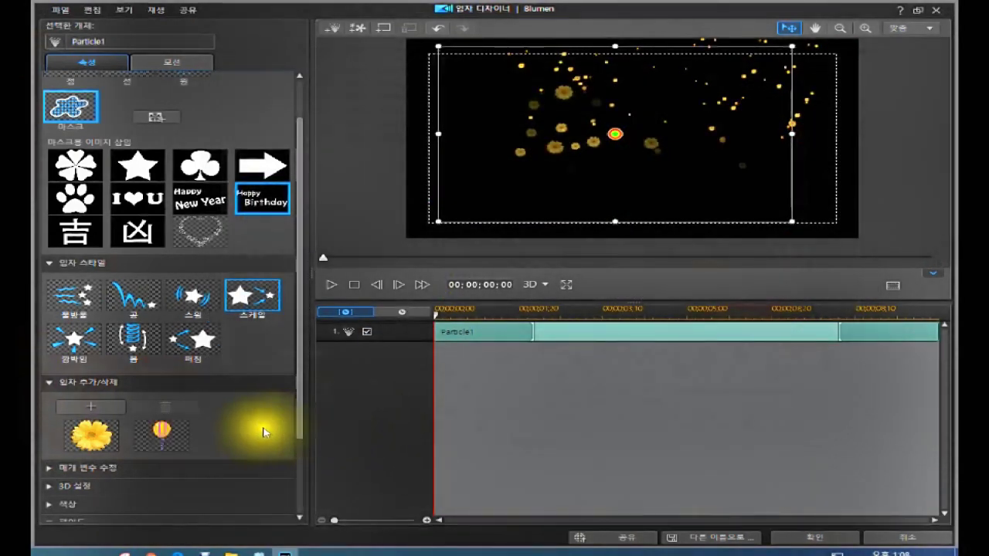
# - Delete the balloon image from the particle, keeping the yellow flower
pyautogui.click(161, 442)
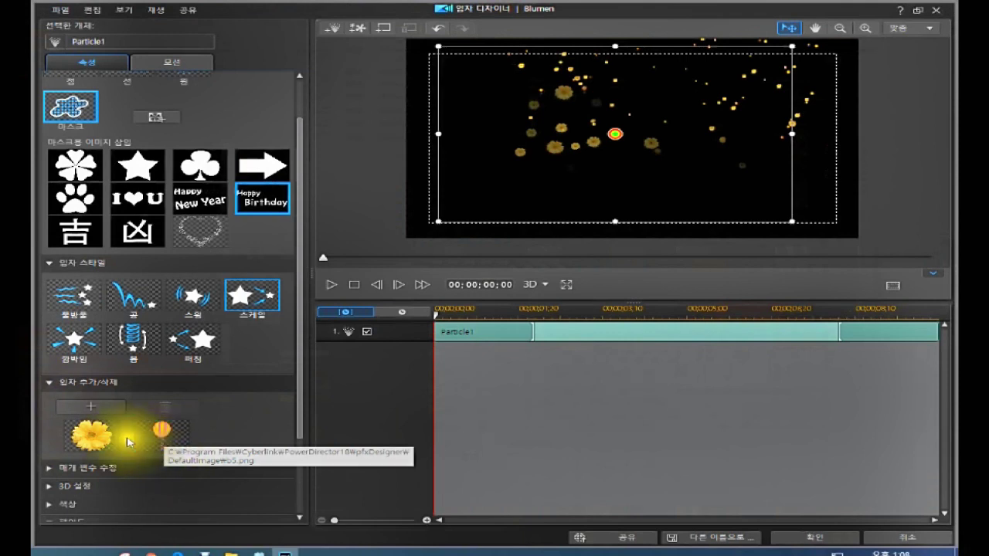
pyautogui.click(167, 439)
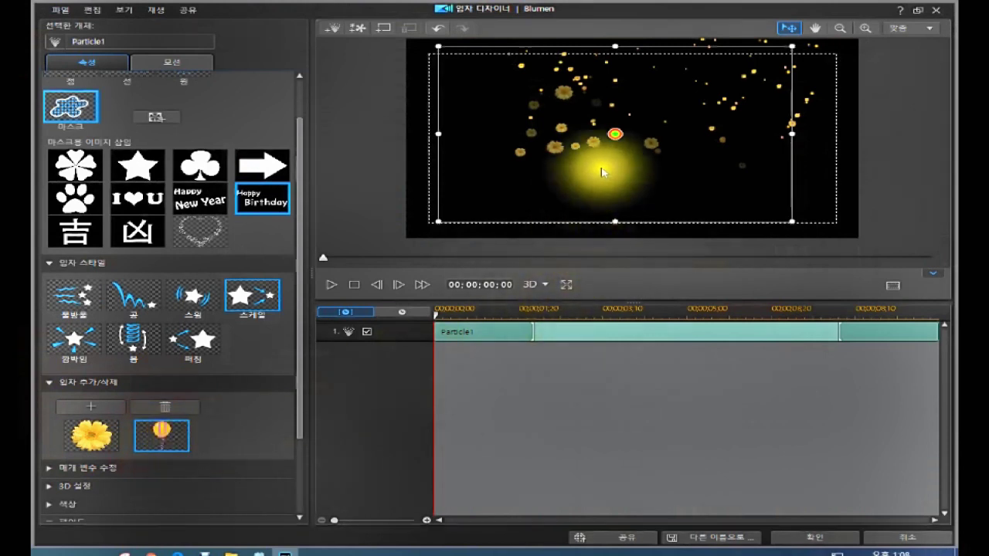
pyautogui.click(94, 438)
pyautogui.click(85, 433)
pyautogui.click(85, 432)
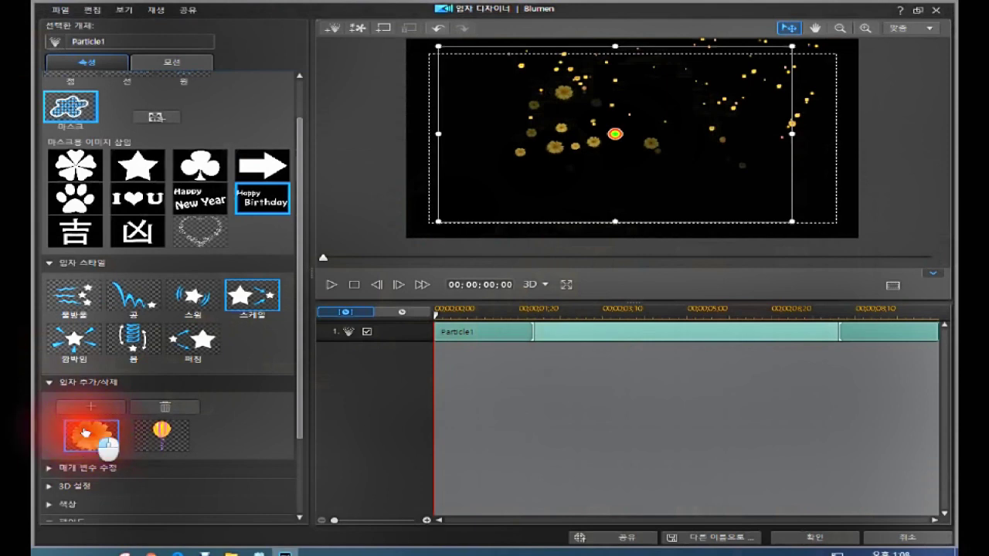
pyautogui.click(83, 434)
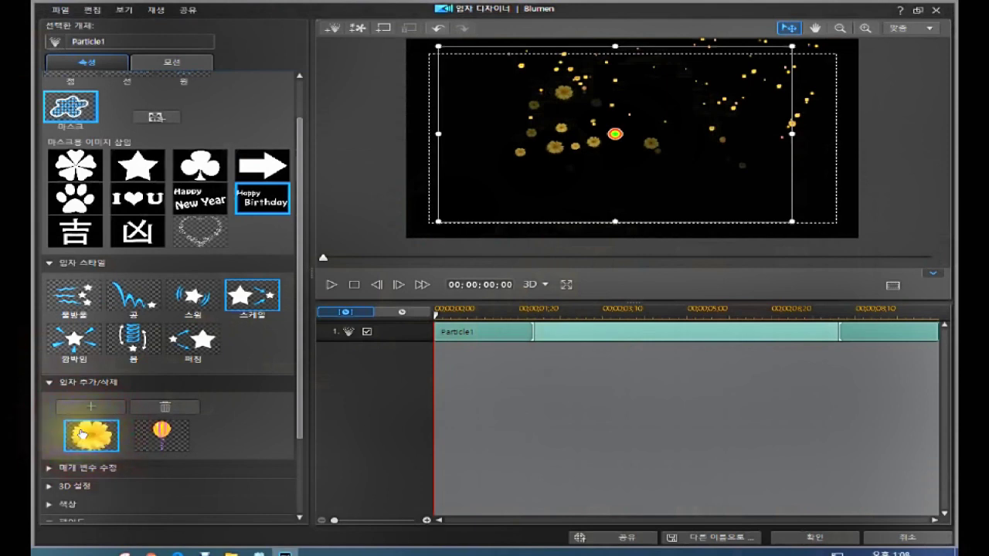
pyautogui.click(169, 436)
pyautogui.click(165, 408)
pyautogui.click(162, 406)
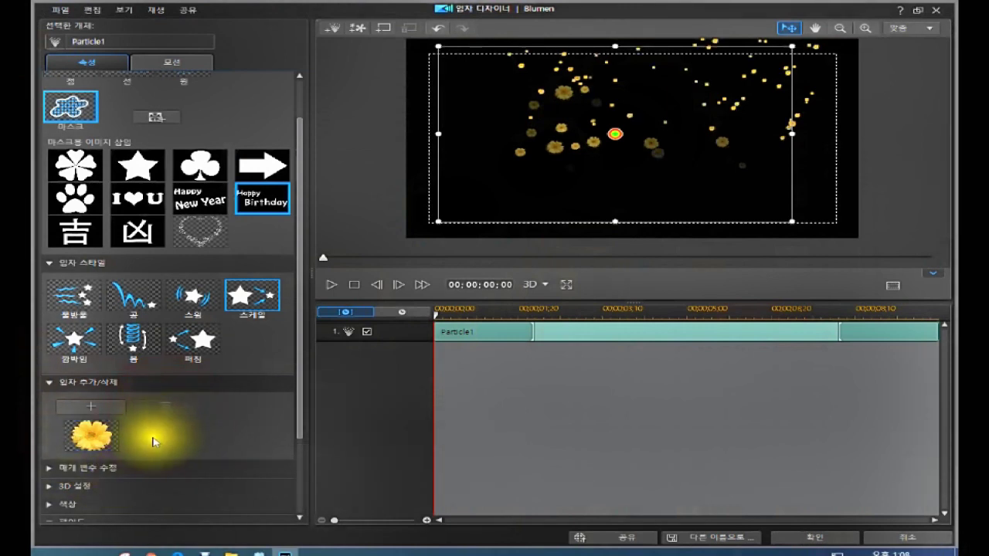
# - In the parameter settings (매개 변수 수정), set the maximum count (최대 개수) to about 59, lifetime (수명) to 4092 and size (크기) to 6.818
pyautogui.click(48, 469)
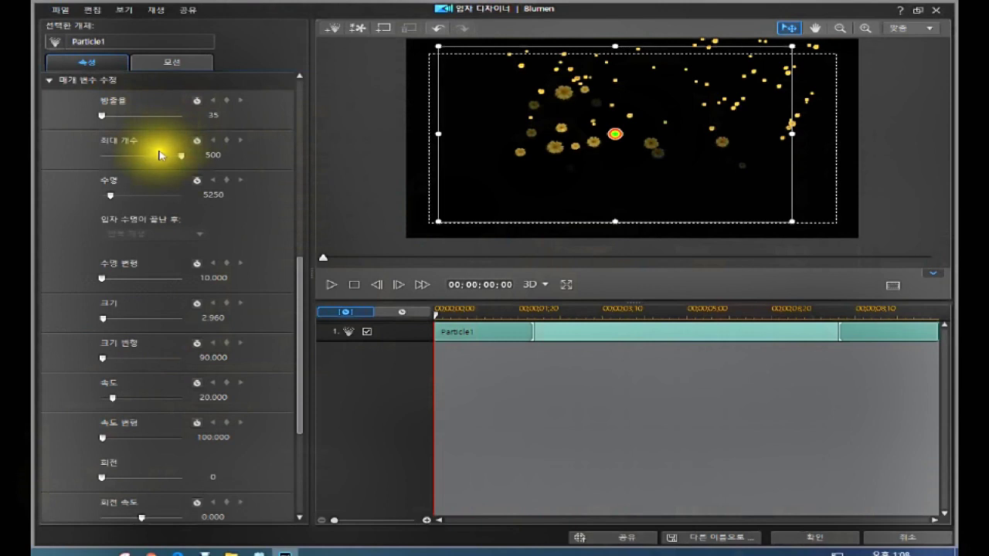
pyautogui.moveTo(185, 157); pyautogui.dragTo(108, 210)
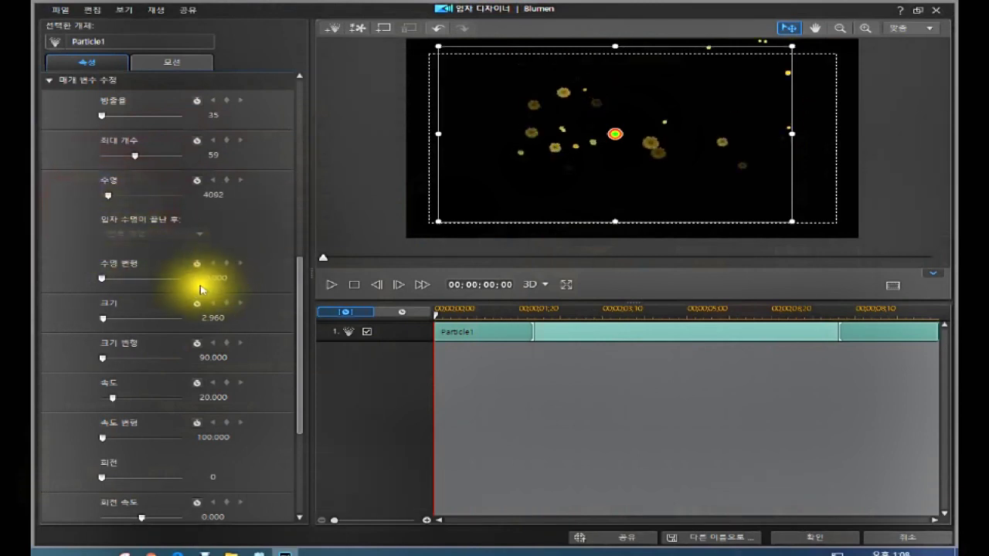
pyautogui.moveTo(98, 317); pyautogui.dragTo(105, 317)
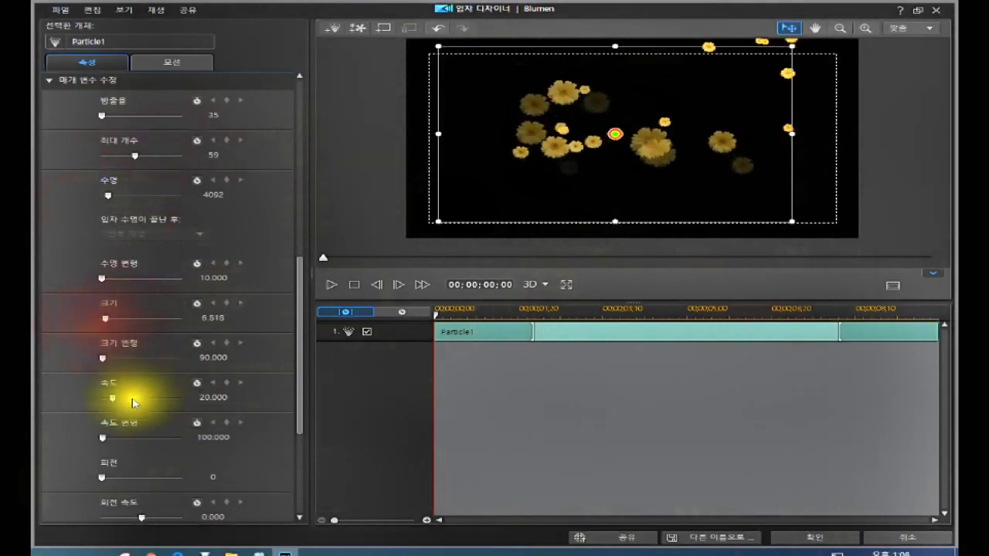
# - Set the particle's speed (속도) to about 12.273 and its rotation (회전) to 23
pyautogui.moveTo(106, 401)
pyautogui.mouseDown()
pyautogui.moveTo(118, 403)
pyautogui.moveTo(103, 402)
pyautogui.mouseUp()
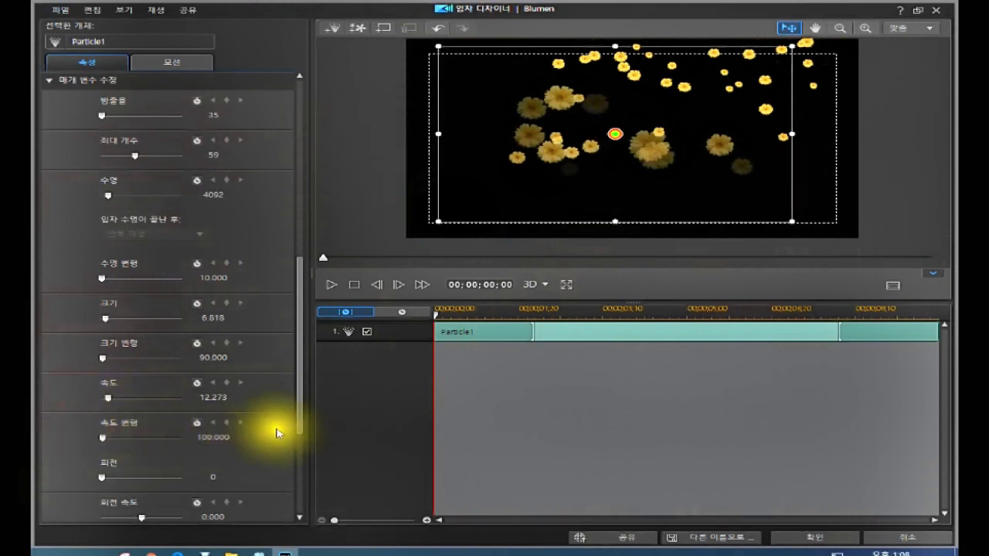
pyautogui.scroll(-3, 282, 441)
pyautogui.moveTo(101, 363)
pyautogui.mouseDown()
pyautogui.moveTo(93, 379)
pyautogui.moveTo(100, 358)
pyautogui.moveTo(109, 370)
pyautogui.moveTo(117, 363)
pyautogui.mouseUp()
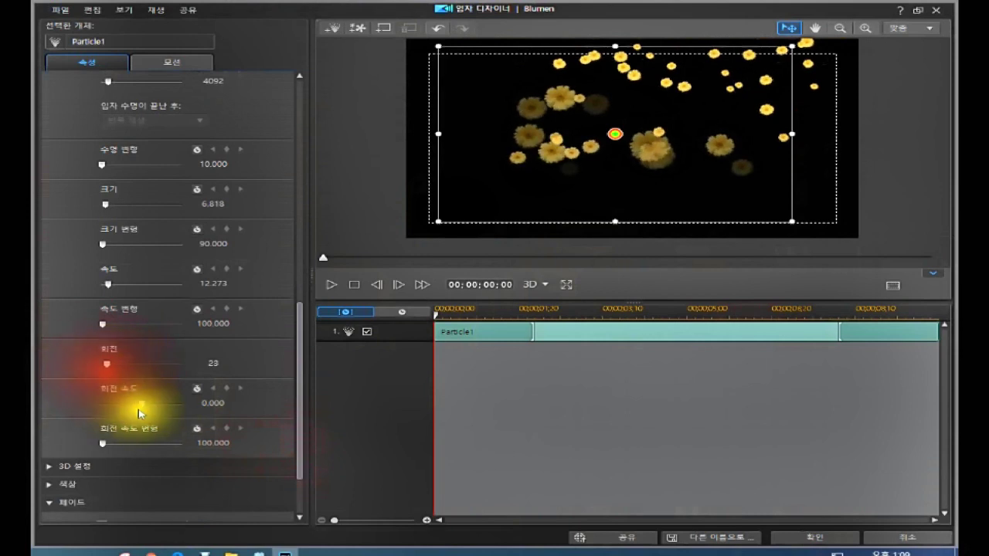
# - Set the particle's rotation speed (회전 속도) to about -94.545
pyautogui.moveTo(141, 401); pyautogui.dragTo(123, 411)
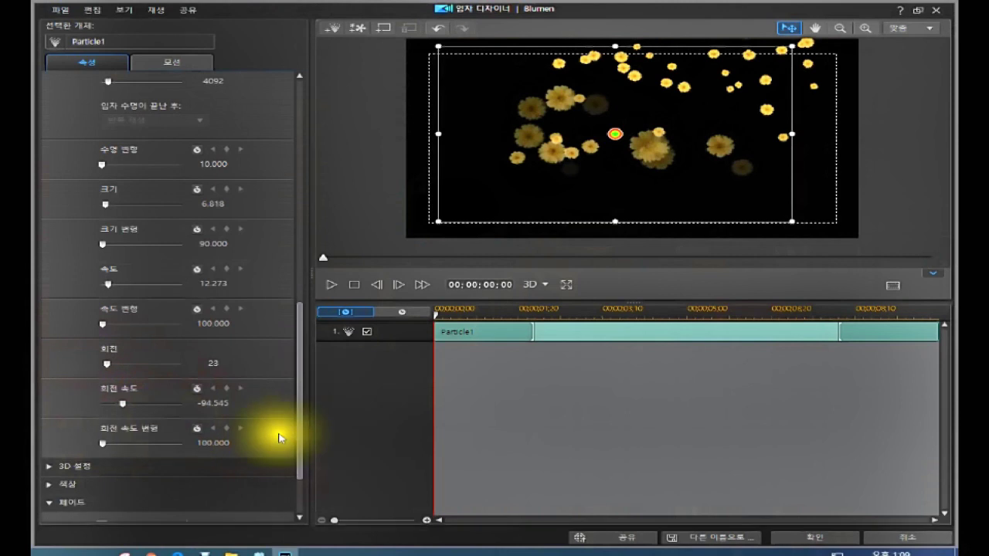
# - In the fade (페이드) settings, disable the emitter fade-in (이미터 페이드 인) and emitter fade-out (이미터 페이드 아웃)
pyautogui.moveTo(302, 416); pyautogui.dragTo(300, 442)
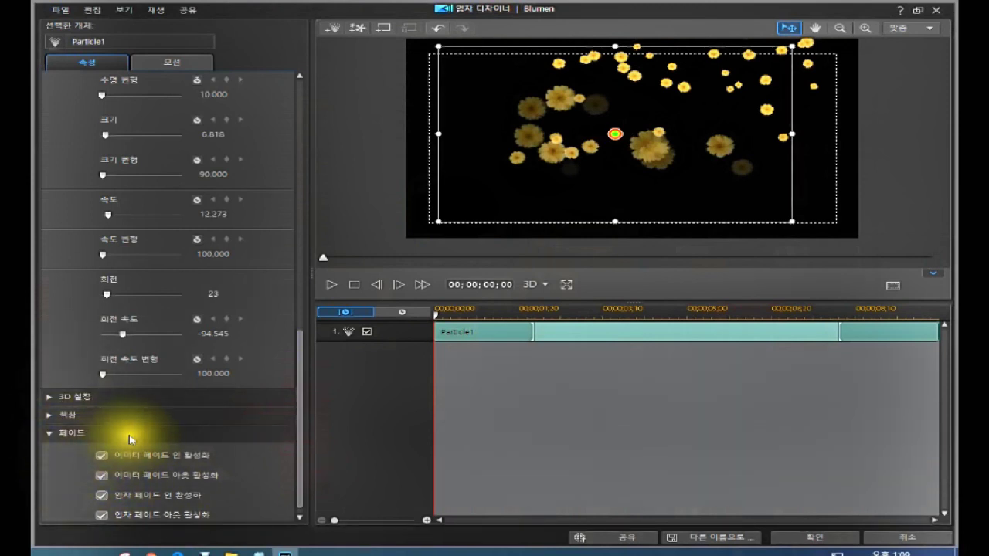
pyautogui.scroll(-1, 124, 444)
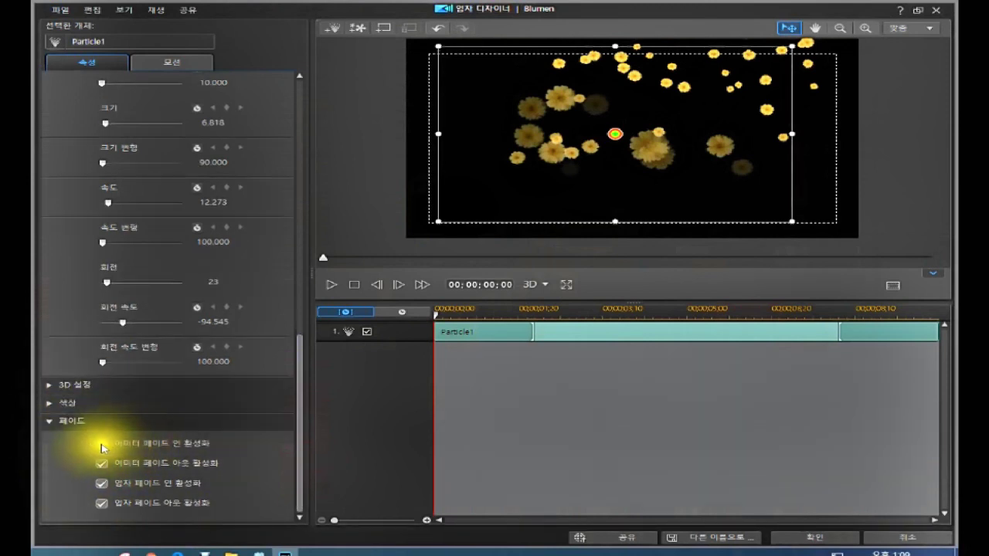
pyautogui.click(102, 445)
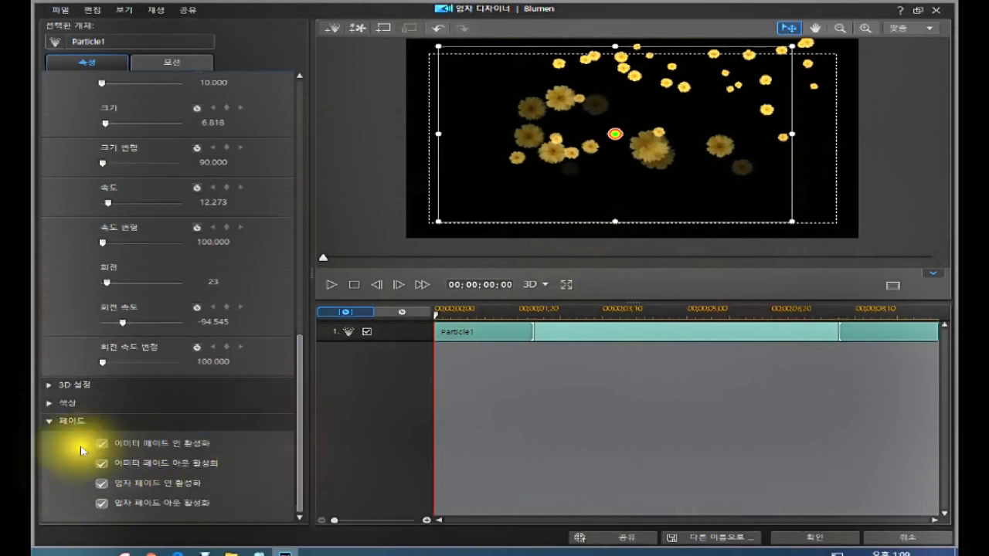
pyautogui.click(102, 445)
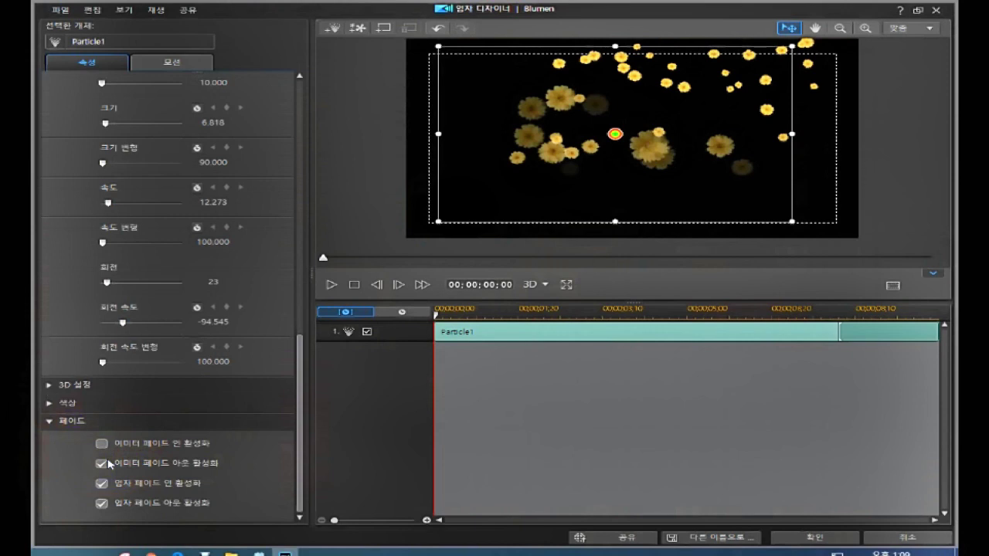
pyautogui.click(104, 464)
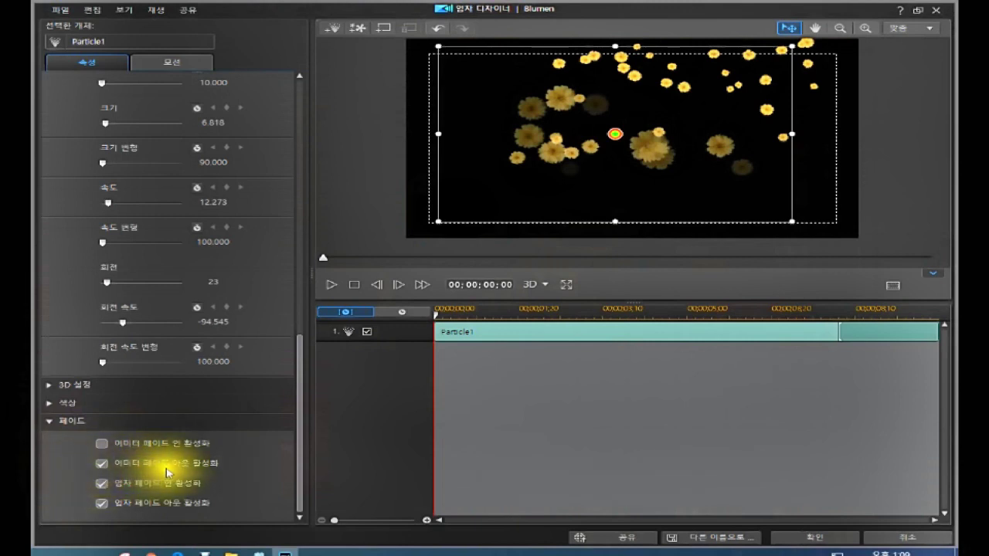
pyautogui.click(103, 466)
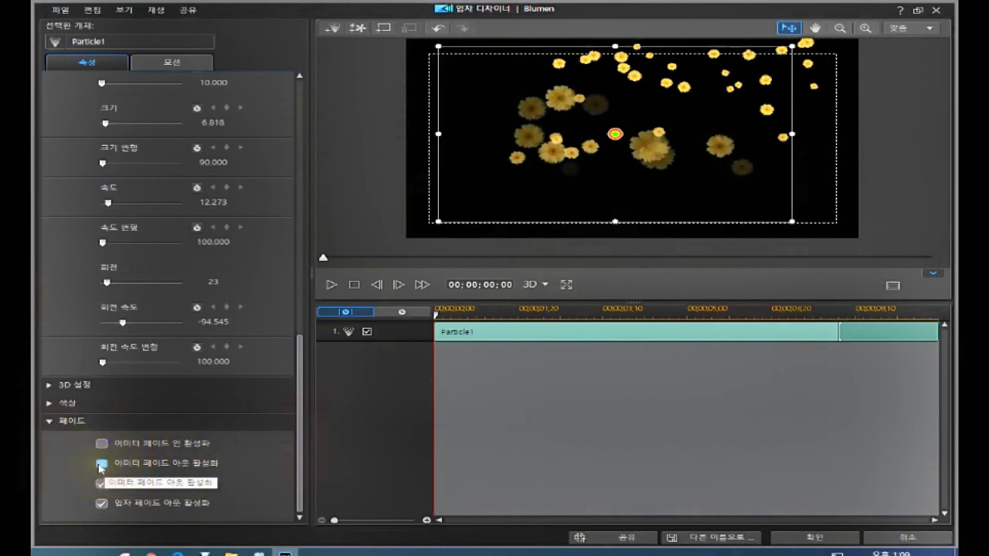
pyautogui.click(100, 467)
pyautogui.click(101, 466)
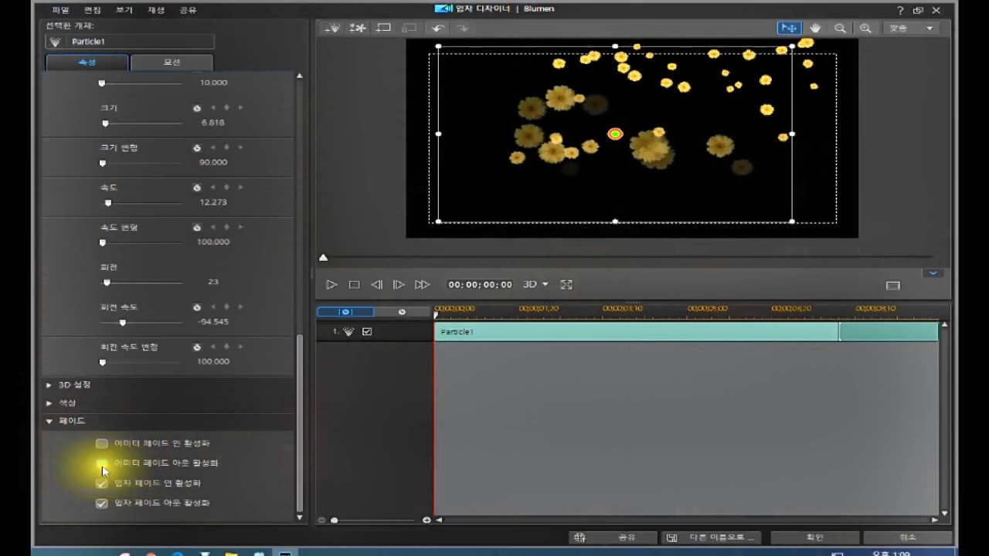
pyautogui.click(102, 468)
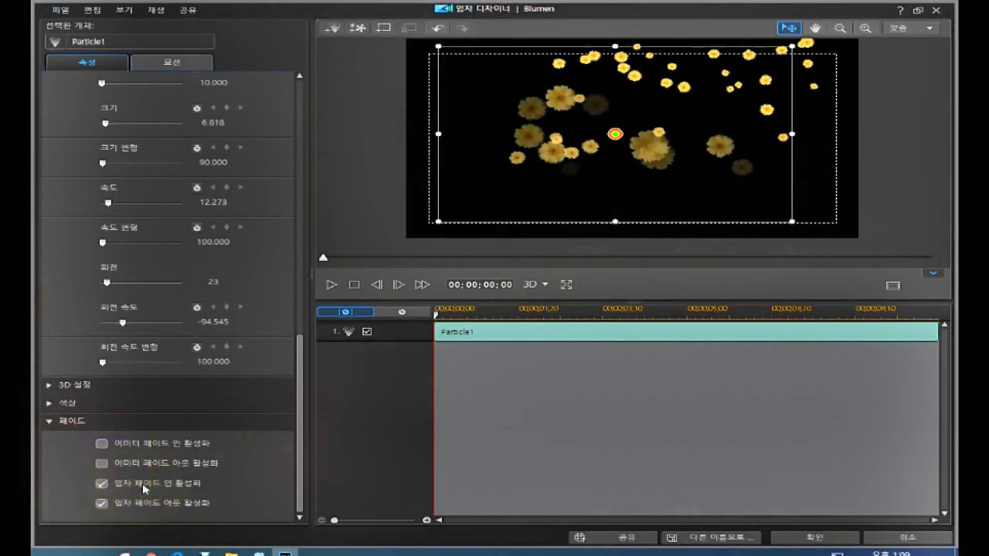
# - Disable the particle fade-in (입자 페이드 인) and particle fade-out (입자 페이드 아웃) options
pyautogui.click(101, 484)
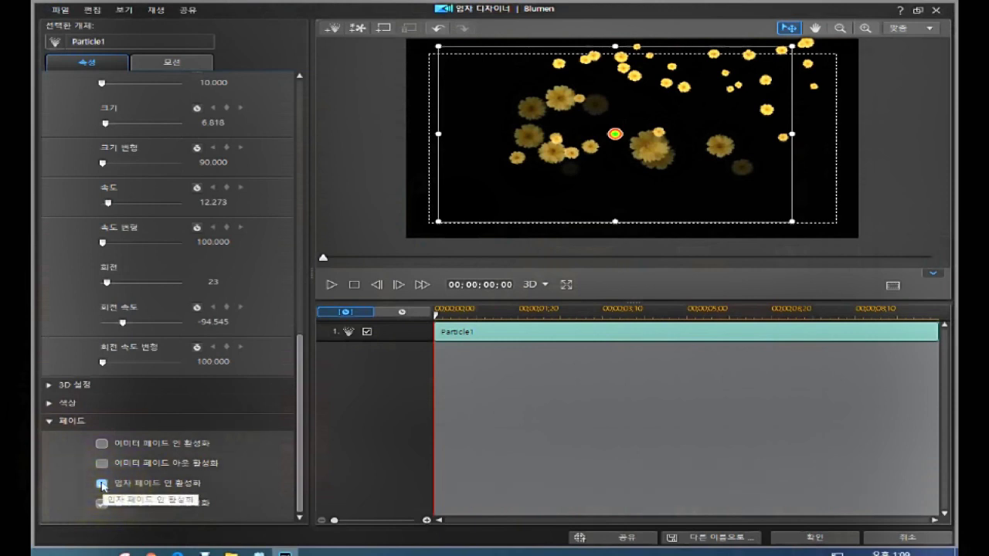
pyautogui.click(101, 485)
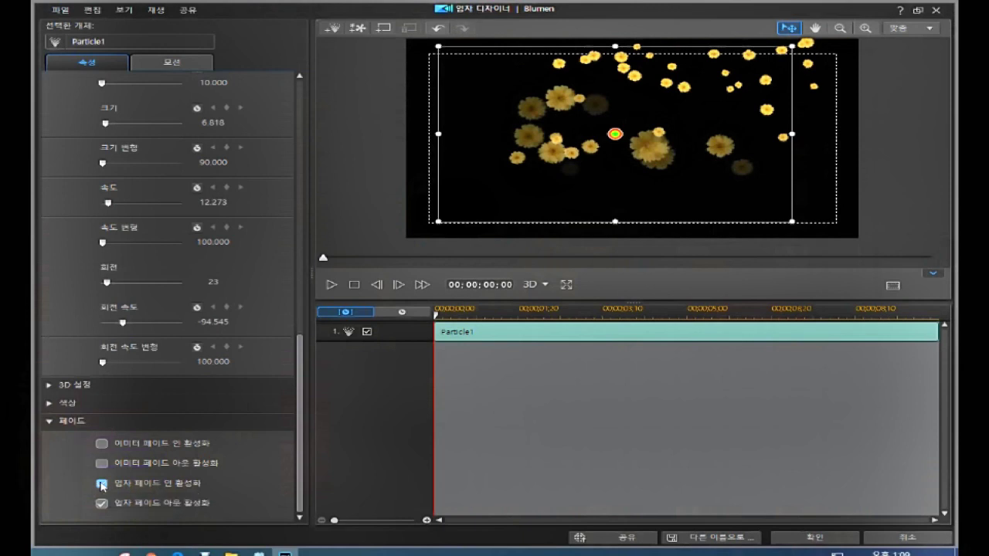
pyautogui.click(101, 484)
pyautogui.click(101, 485)
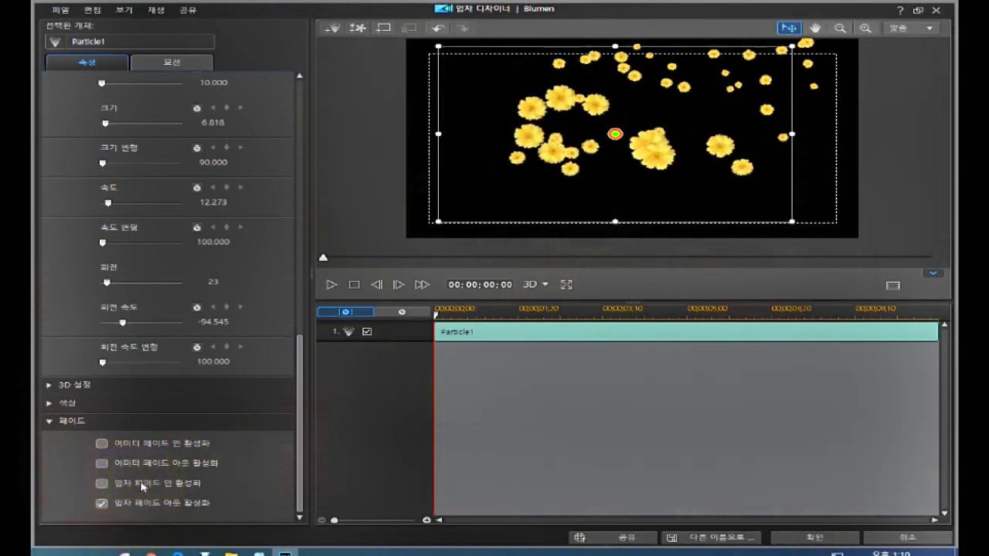
pyautogui.click(100, 504)
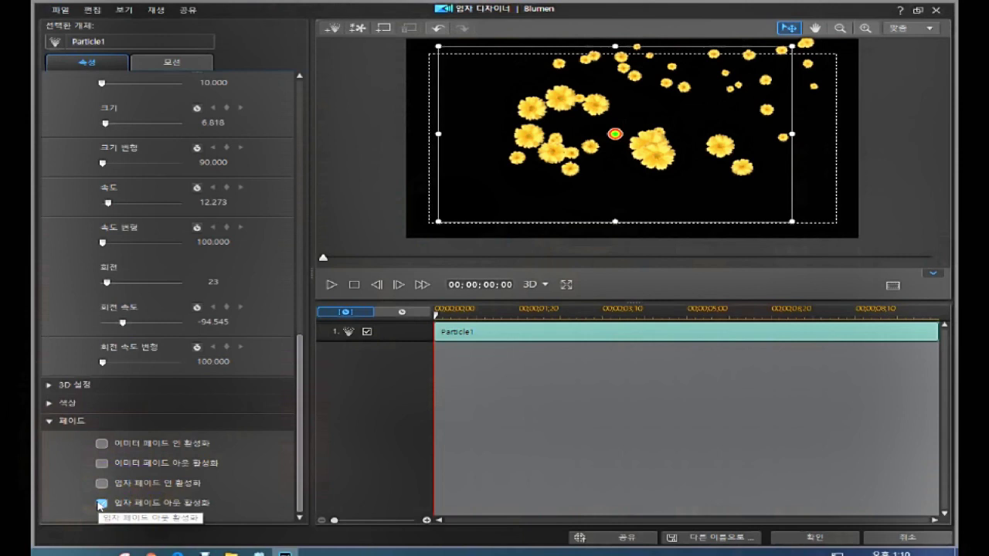
pyautogui.click(99, 504)
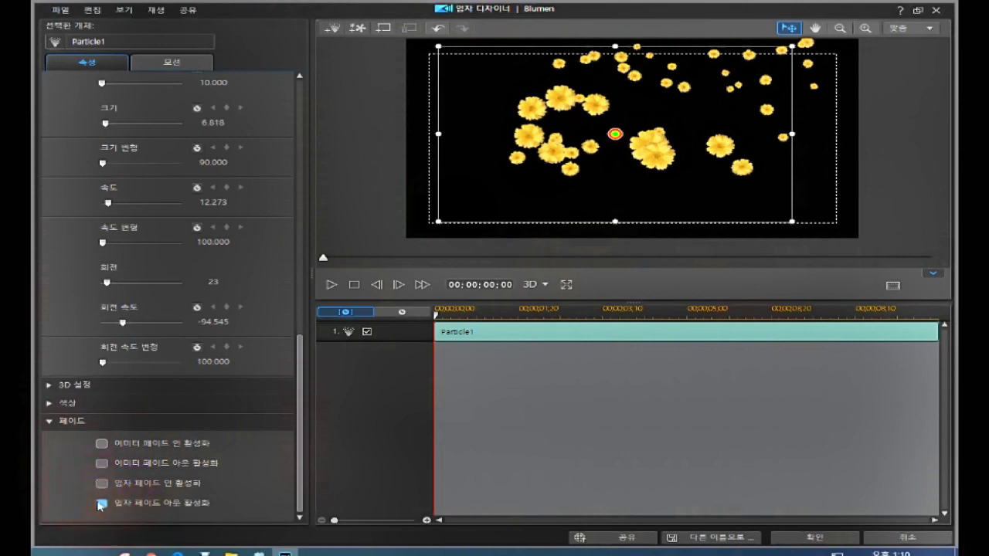
pyautogui.click(100, 504)
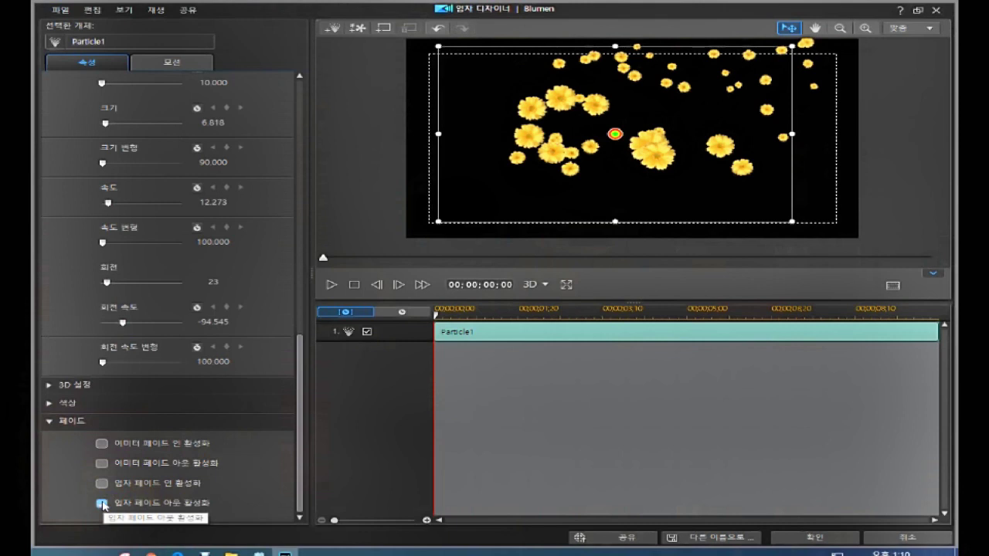
pyautogui.click(102, 504)
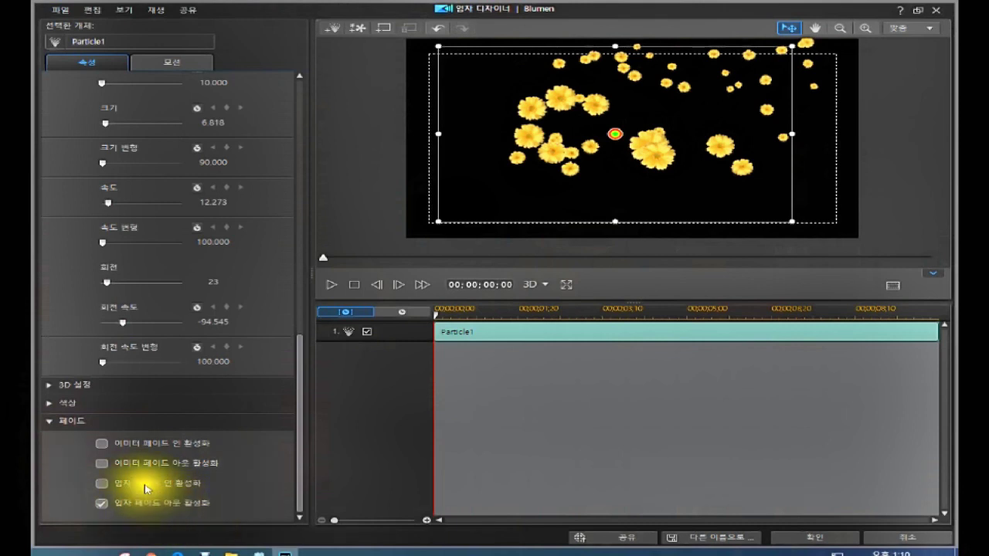
pyautogui.click(106, 504)
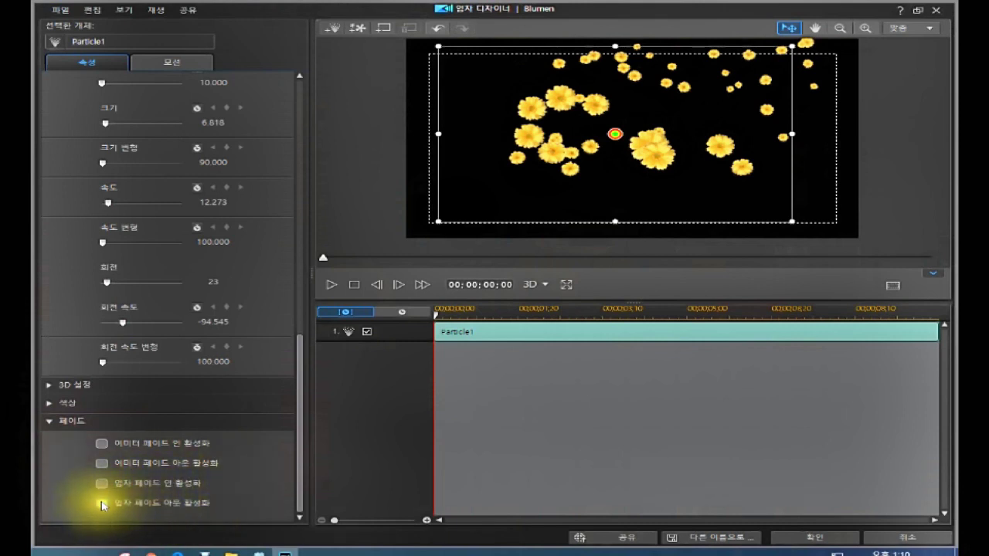
pyautogui.click(102, 505)
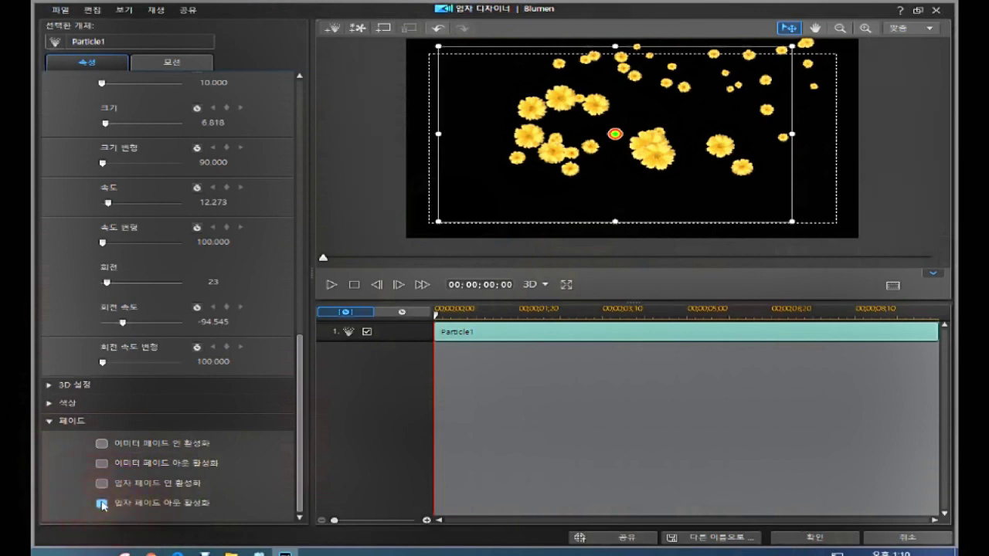
# - Re-enable all four fade options: emitter fade-in, emitter fade-out, particle fade-in and particle fade-out
pyautogui.click(101, 443)
pyautogui.click(99, 463)
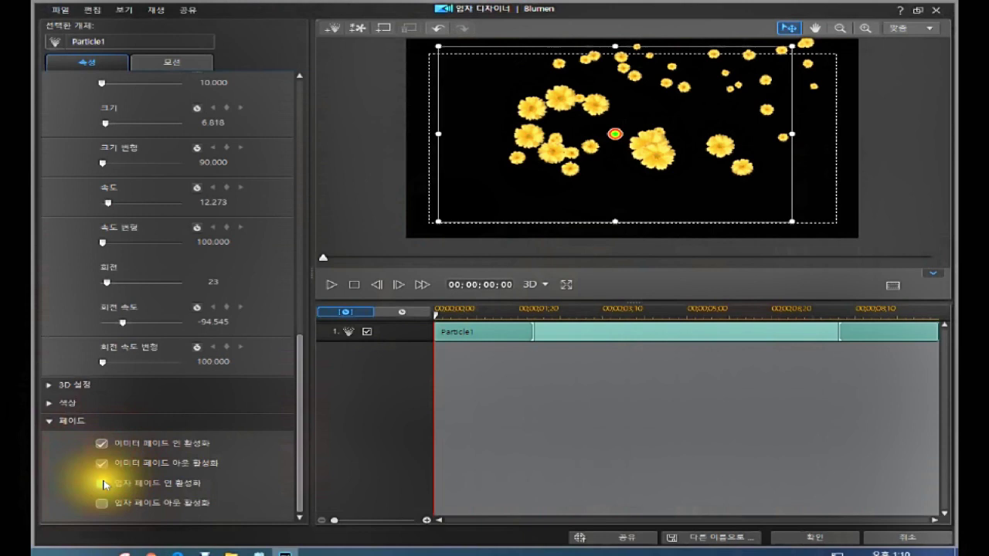
pyautogui.click(99, 483)
pyautogui.click(98, 501)
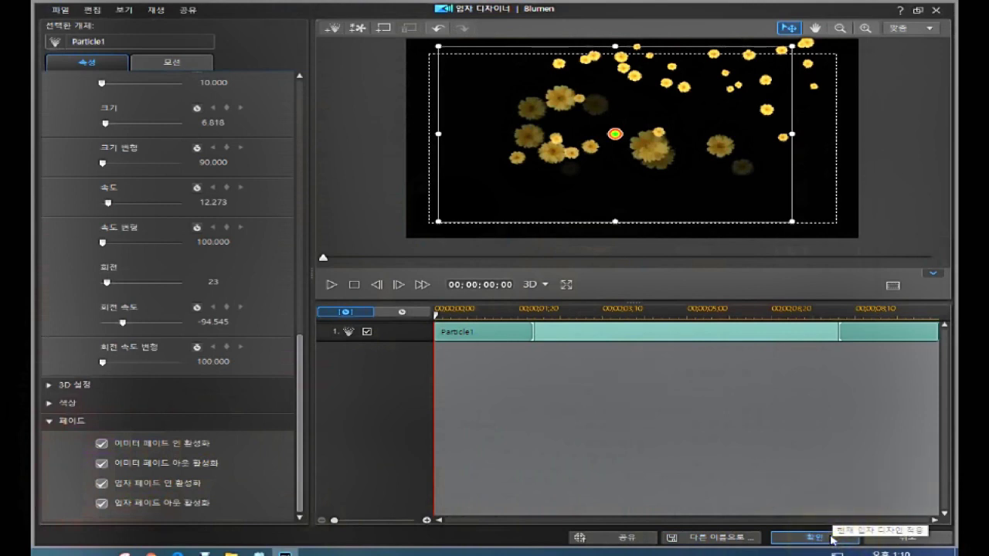
# - Save the particle design as a custom template named ###1 and apply it to the timeline clip, closing the Particle Designer
pyautogui.moveTo(832, 539); pyautogui.dragTo(740, 539)
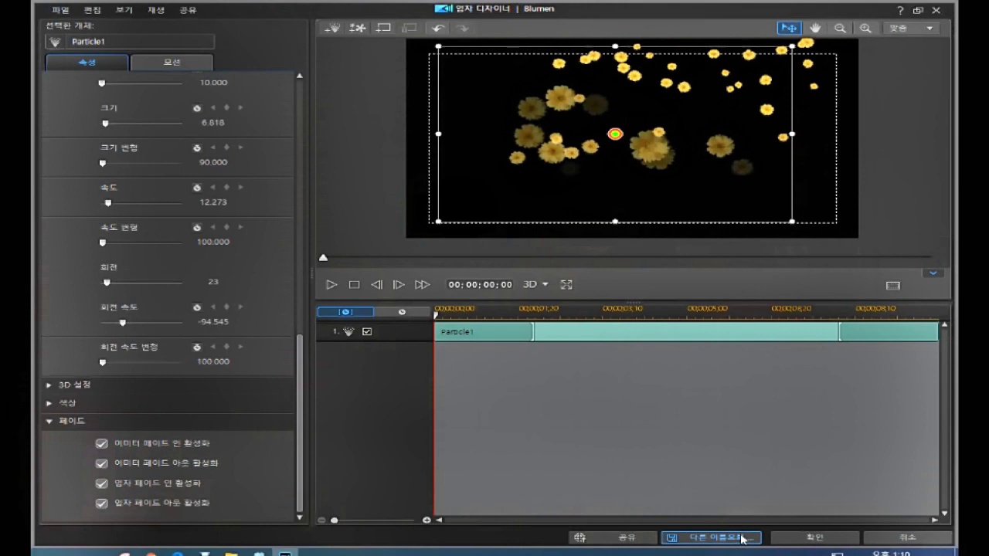
pyautogui.click(742, 538)
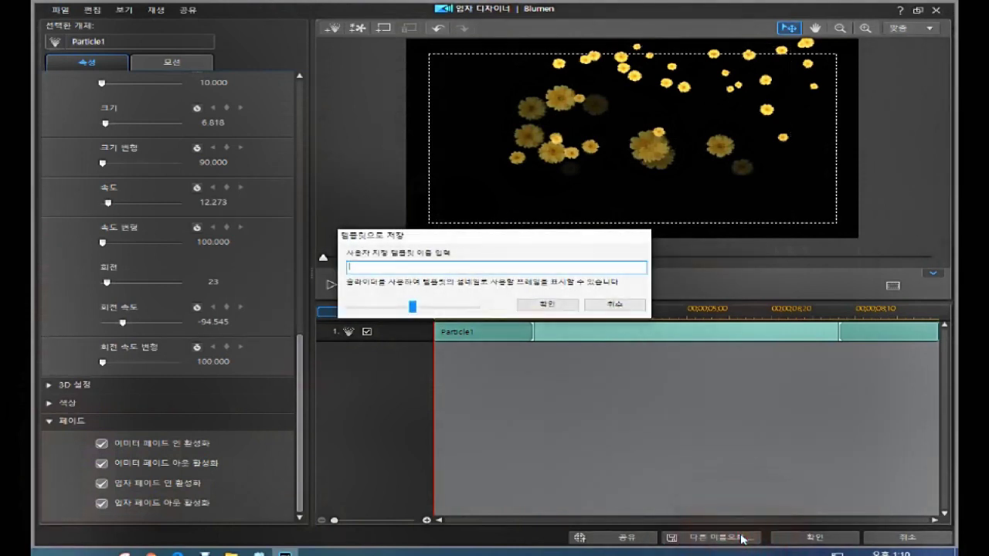
pyautogui.click(374, 268)
pyautogui.click(557, 305)
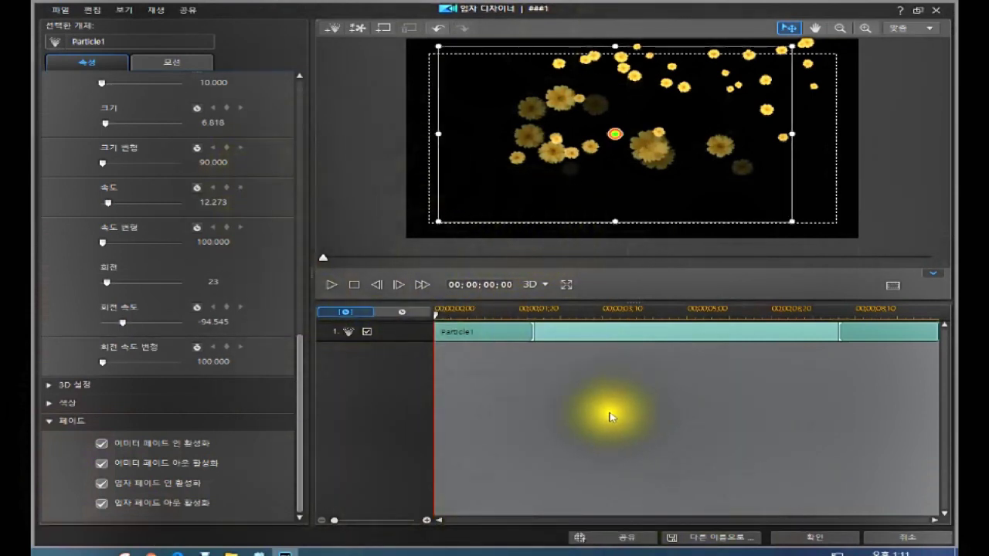
pyautogui.click(810, 538)
# - Show the custom (사용자 지정) particle templates in the library and preview the ###1 template
pyautogui.click(270, 366)
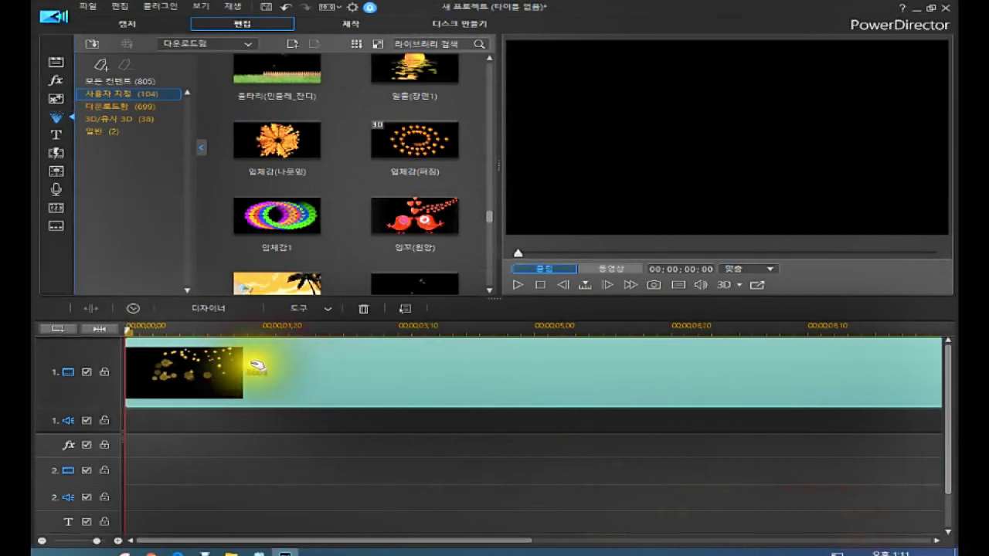
pyautogui.click(130, 96)
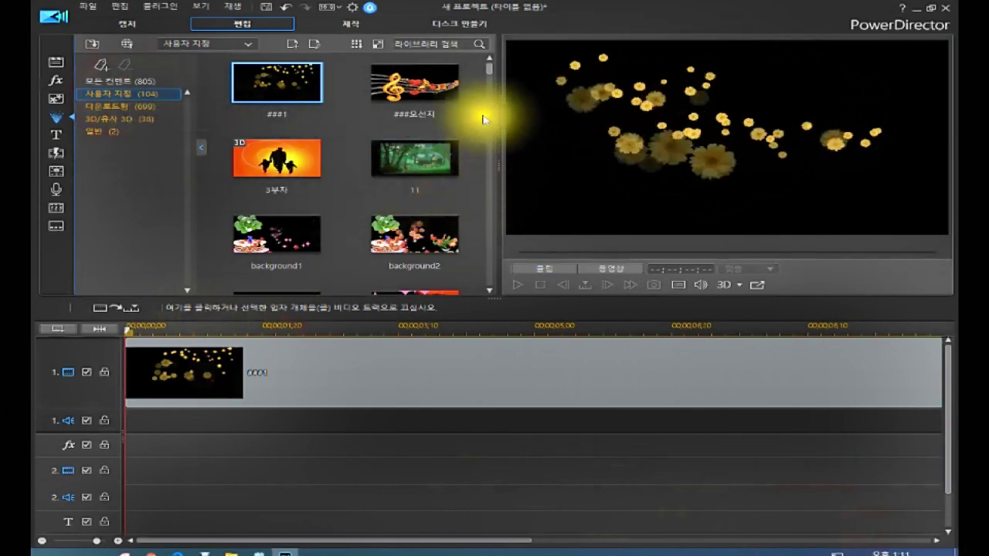
pyautogui.click(282, 87)
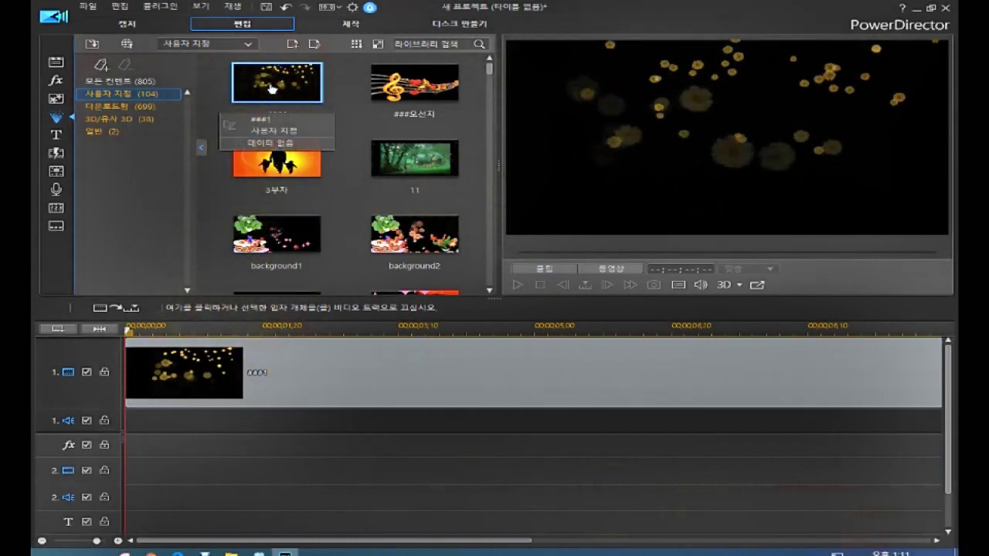
# - Replace the particle clip on video track 1 with the ###1 template from the timeline start, and move the playhead to 00;00;01;15
pyautogui.click(279, 379)
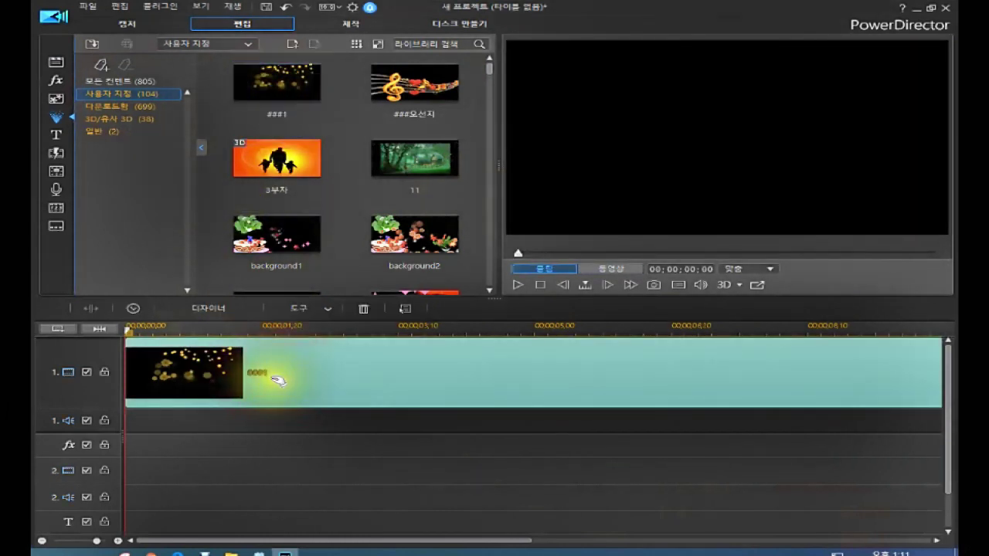
pyautogui.press('Delete')
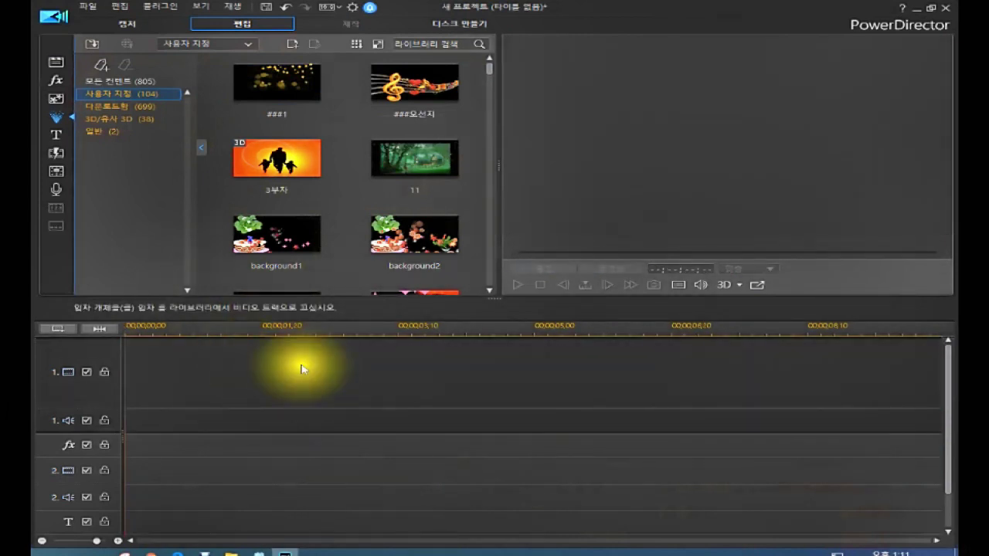
pyautogui.click(294, 88)
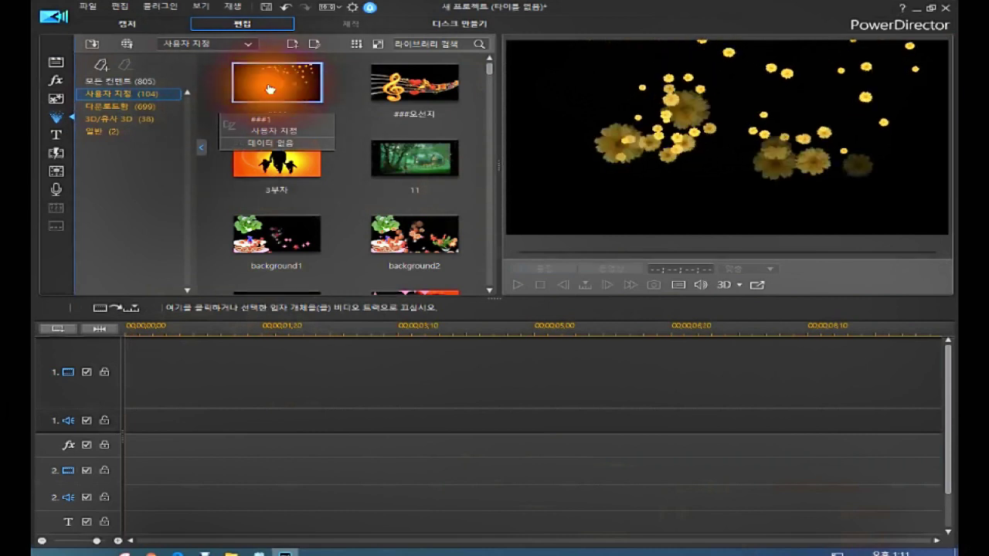
pyautogui.moveTo(270, 90); pyautogui.dragTo(126, 364)
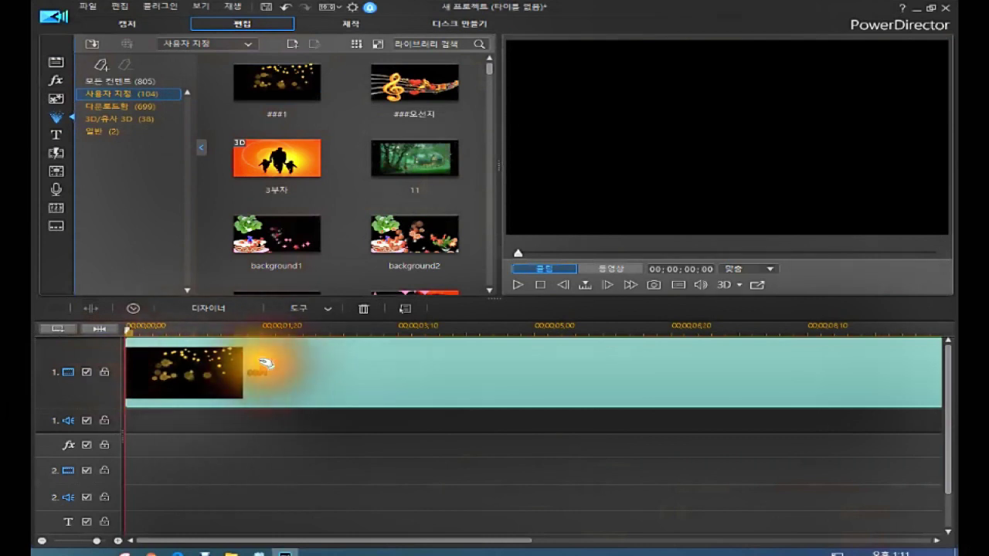
pyautogui.click(287, 162)
pyautogui.moveTo(278, 80); pyautogui.dragTo(263, 340)
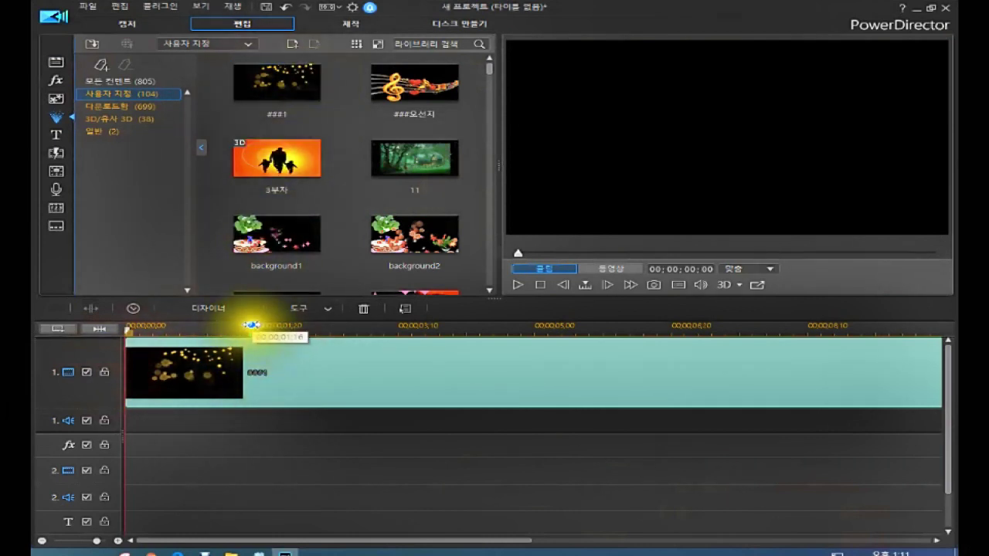
pyautogui.click(248, 327)
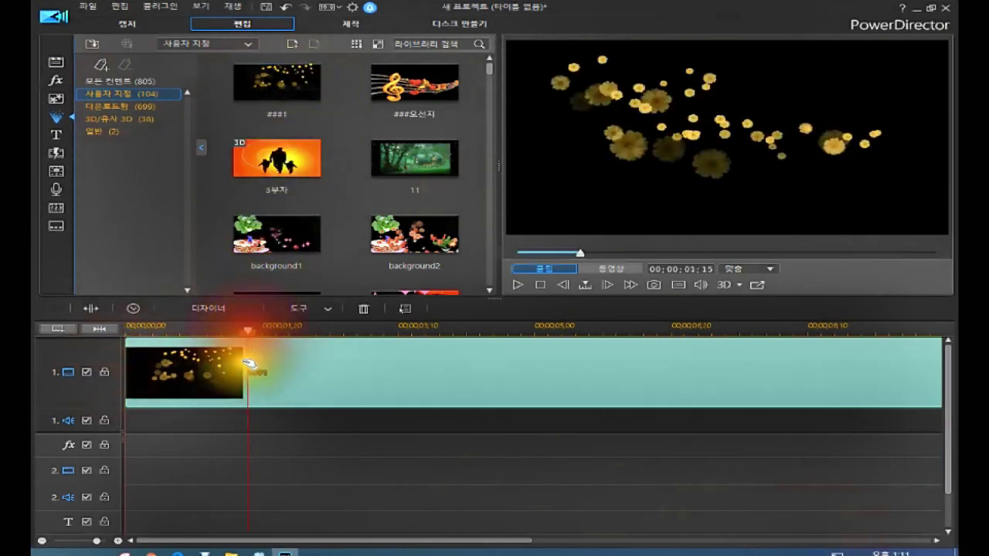